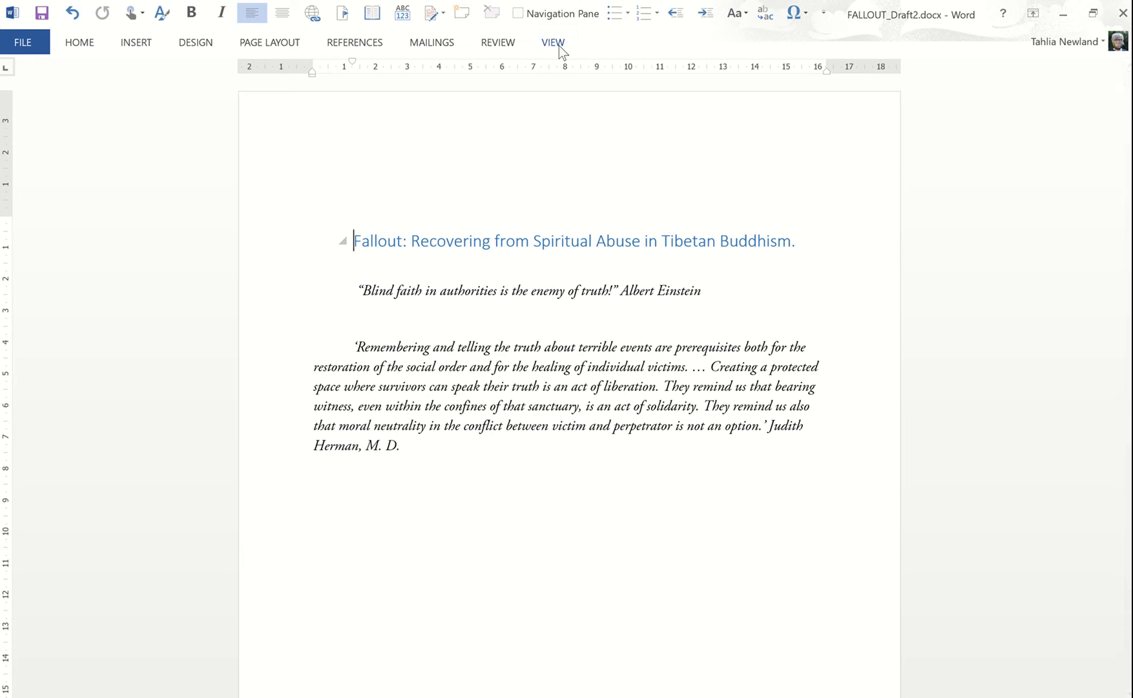
# Show the Navigation pane beside the document and turn on Track Changes.
pyautogui.click(557, 44)
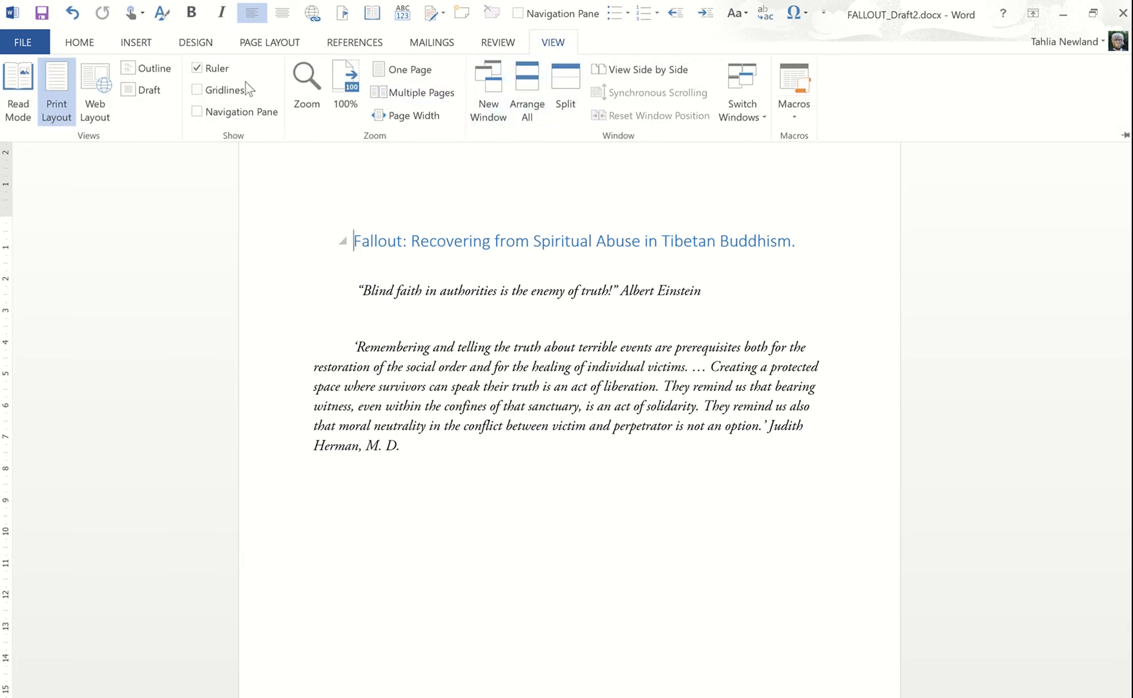
pyautogui.click(195, 113)
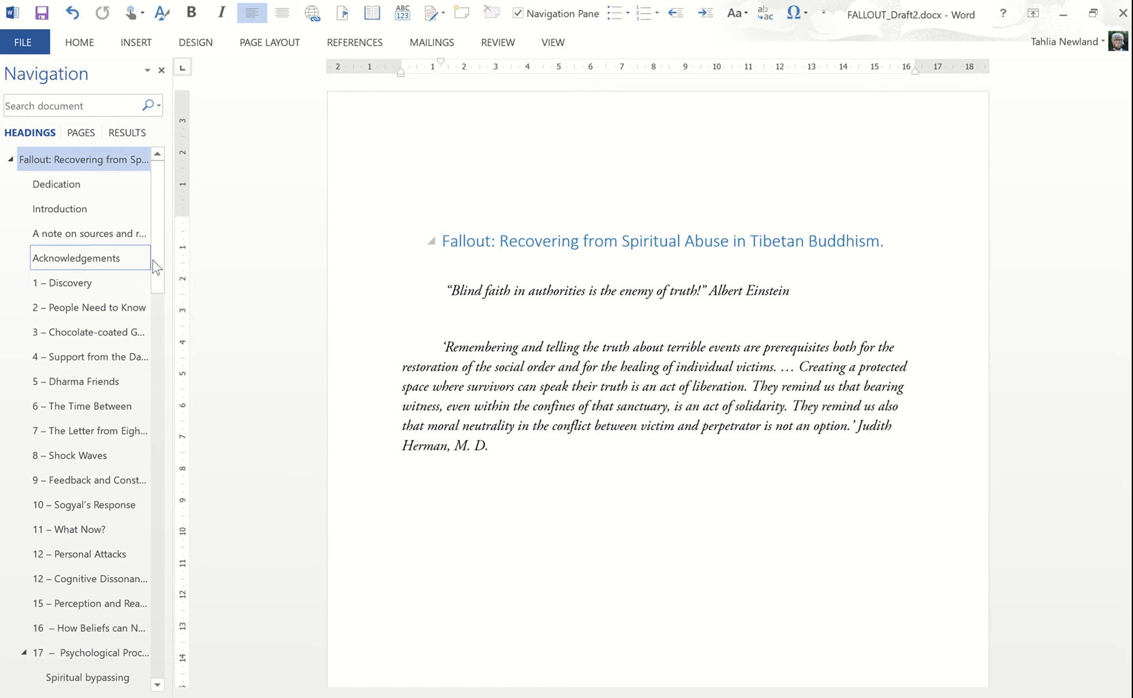
pyautogui.moveTo(158, 252); pyautogui.dragTo(160, 199)
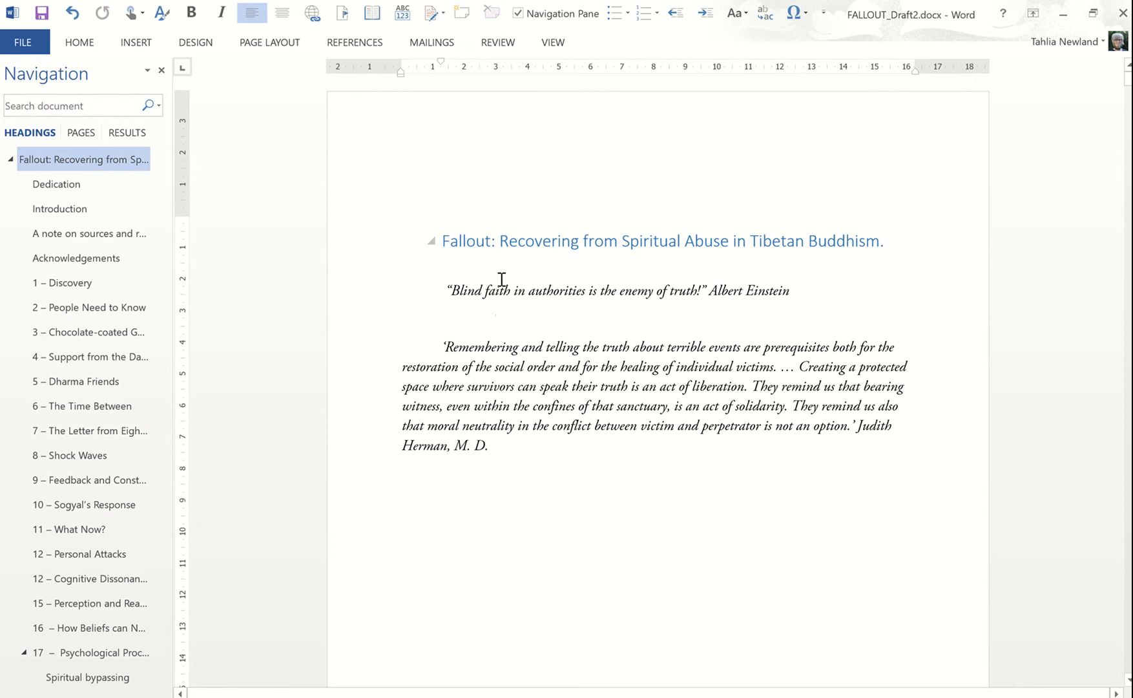
pyautogui.click(495, 42)
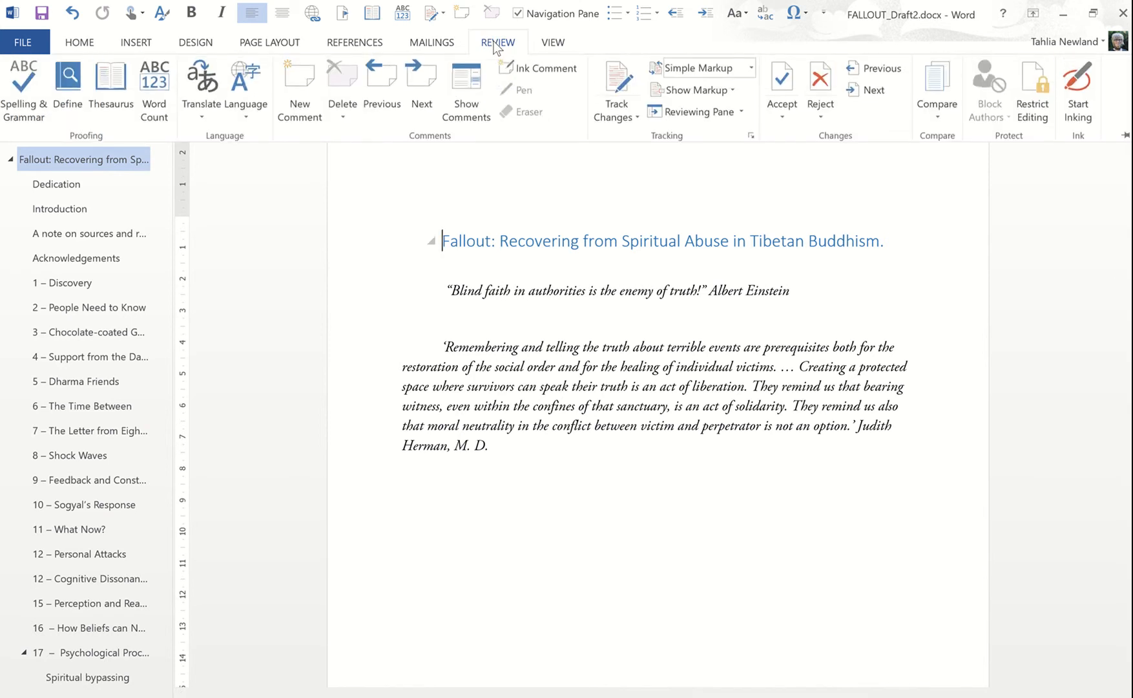
pyautogui.click(619, 104)
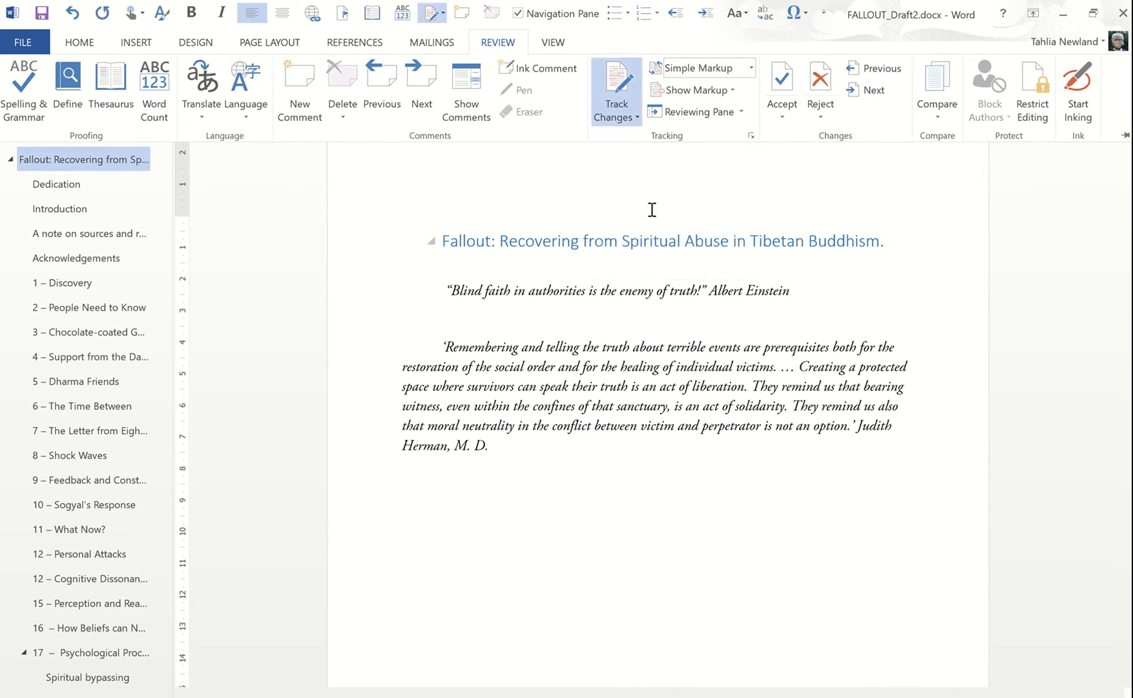
# In chapter "1 – Discovery", insert "My friend", a first name and "and I" before "My ex-monk friend" in the opening paragraph.
pyautogui.scroll(-6, 669, 296)
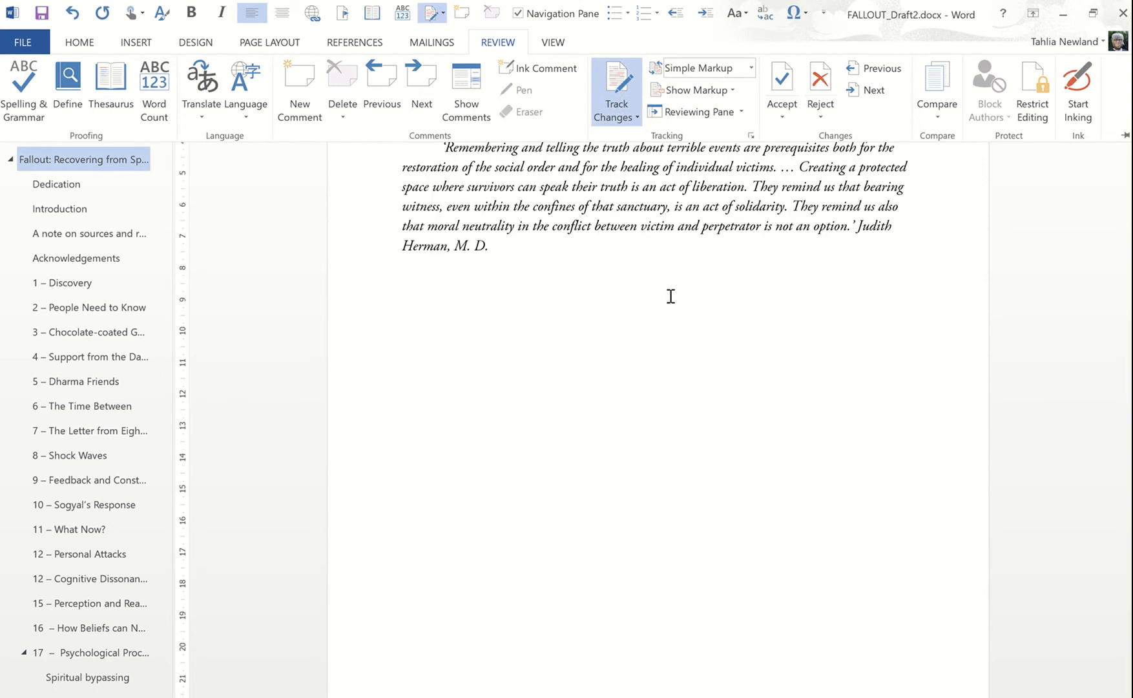
pyautogui.click(70, 283)
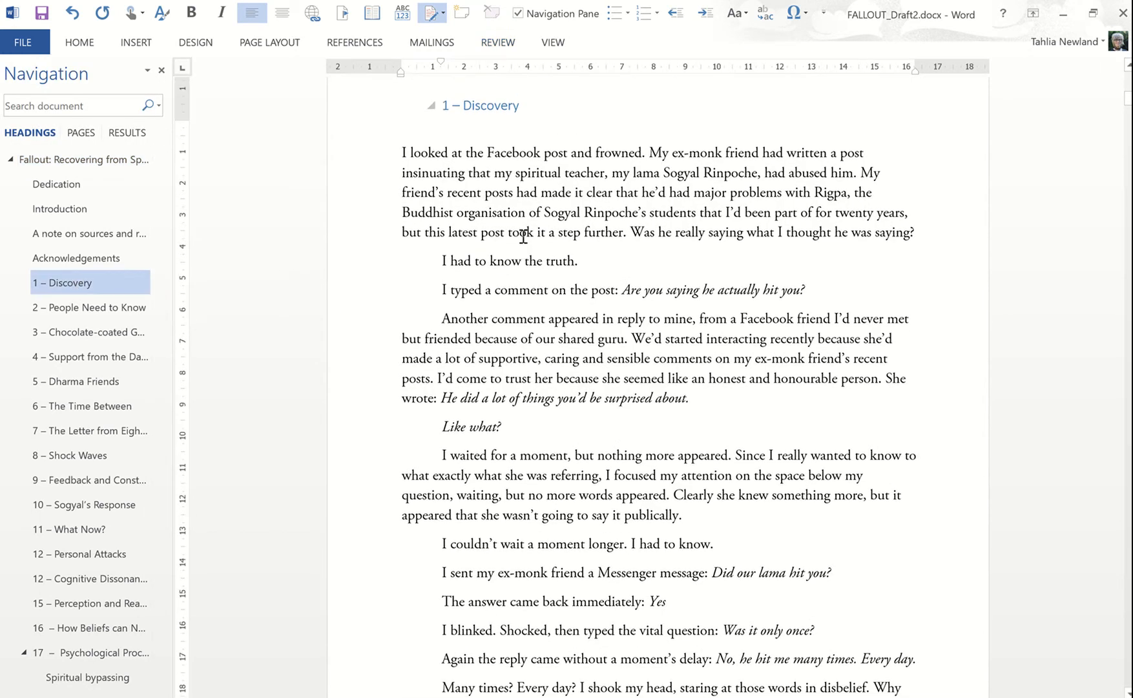
pyautogui.click(402, 175)
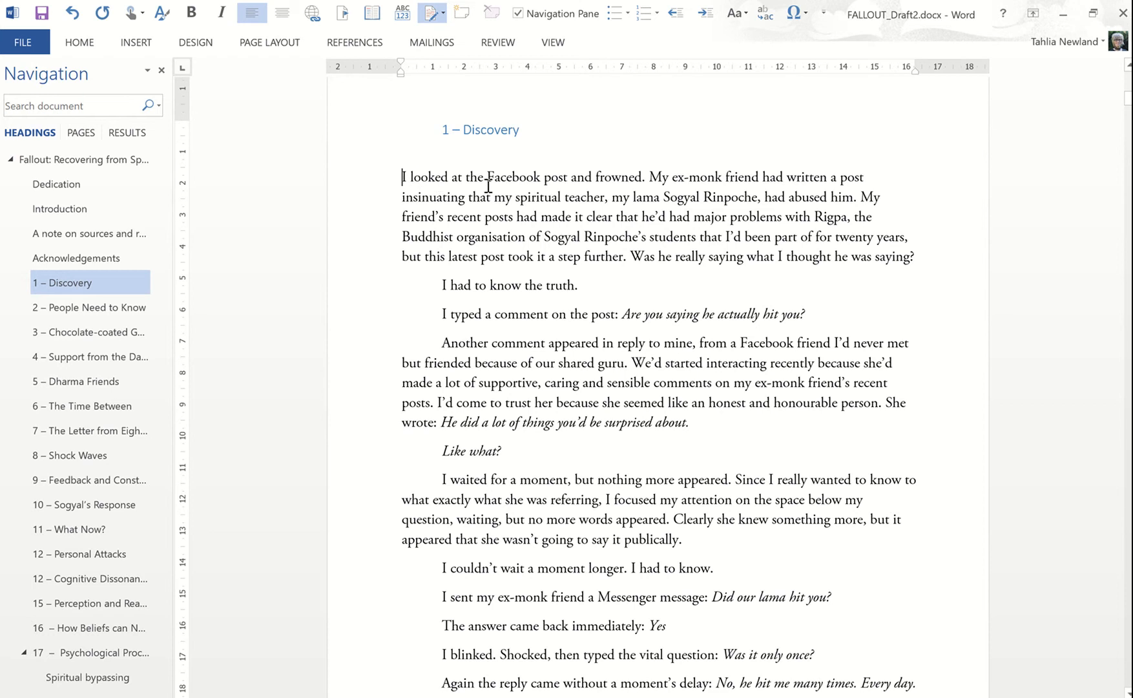
pyautogui.click(650, 177)
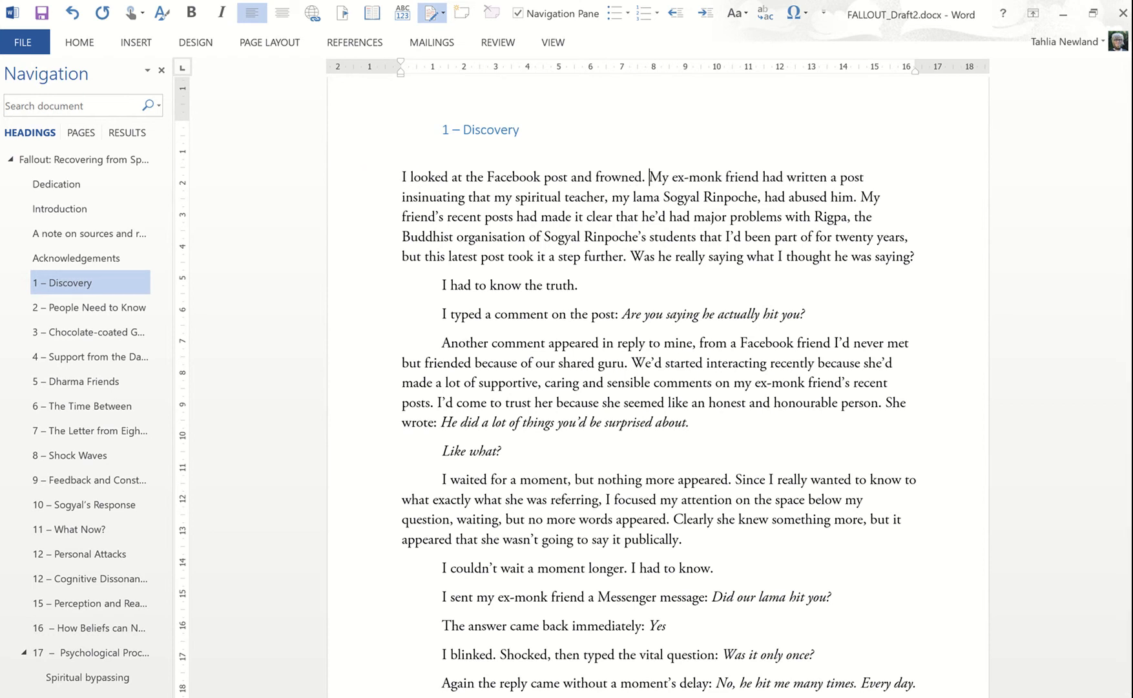
pyautogui.write('My friend ')
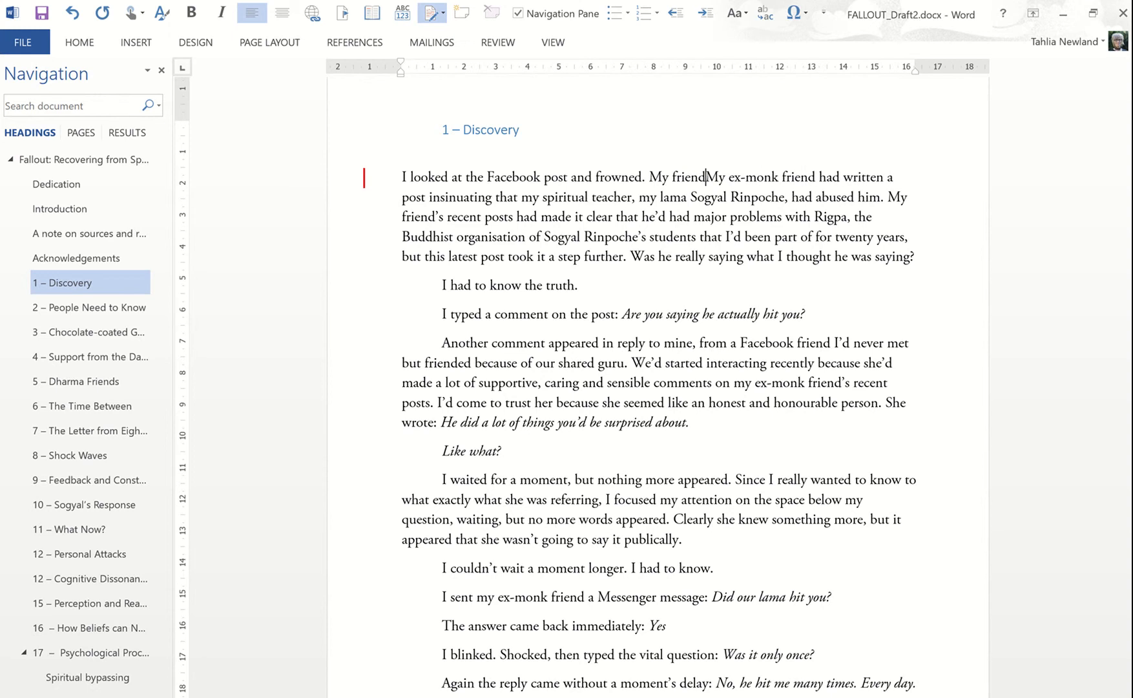
pyautogui.write('George and ')
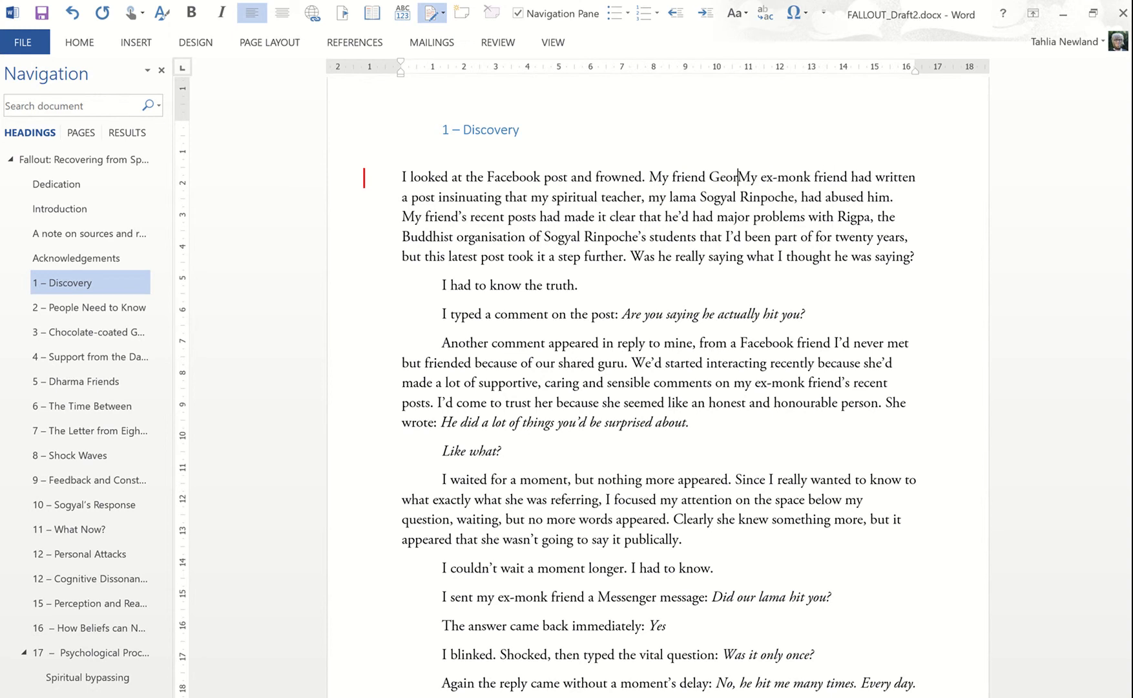
pyautogui.write('I')
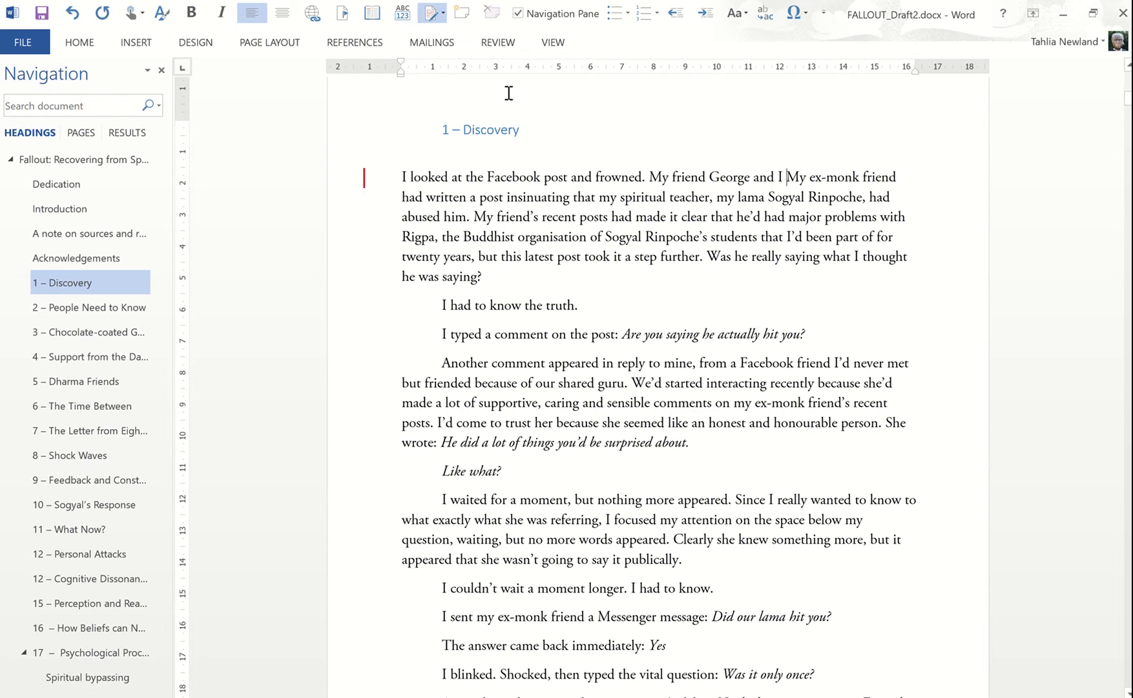
# Switch the review display to All Markup so the tracked insertion is shown inline.
pyautogui.click(500, 44)
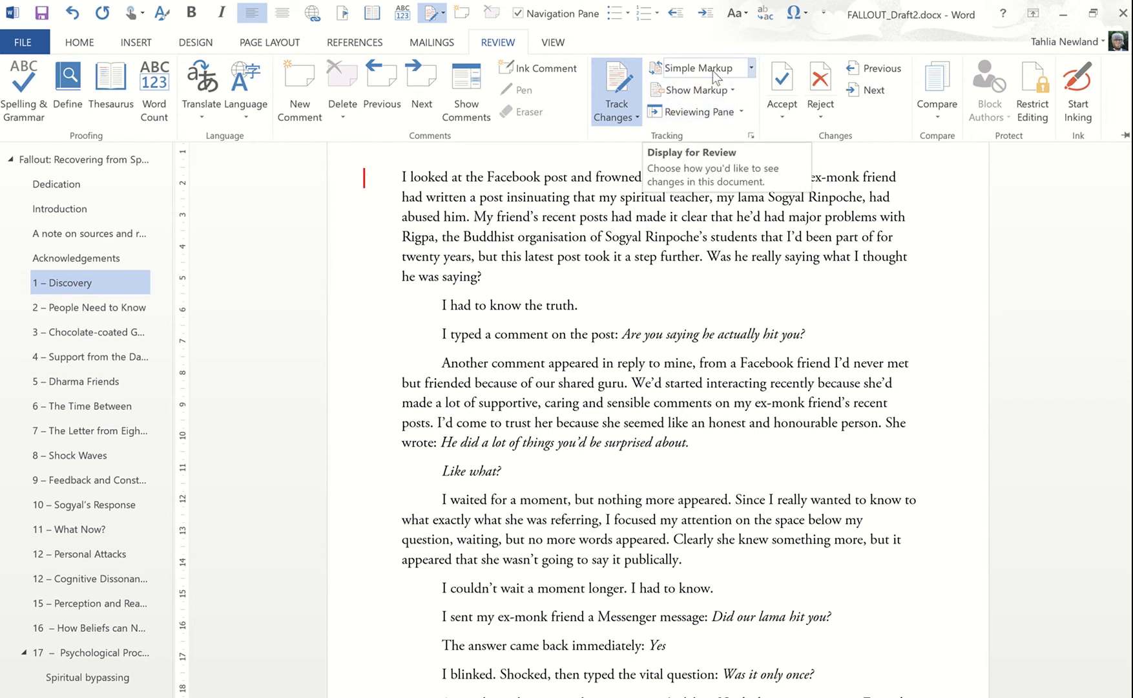
pyautogui.click(751, 68)
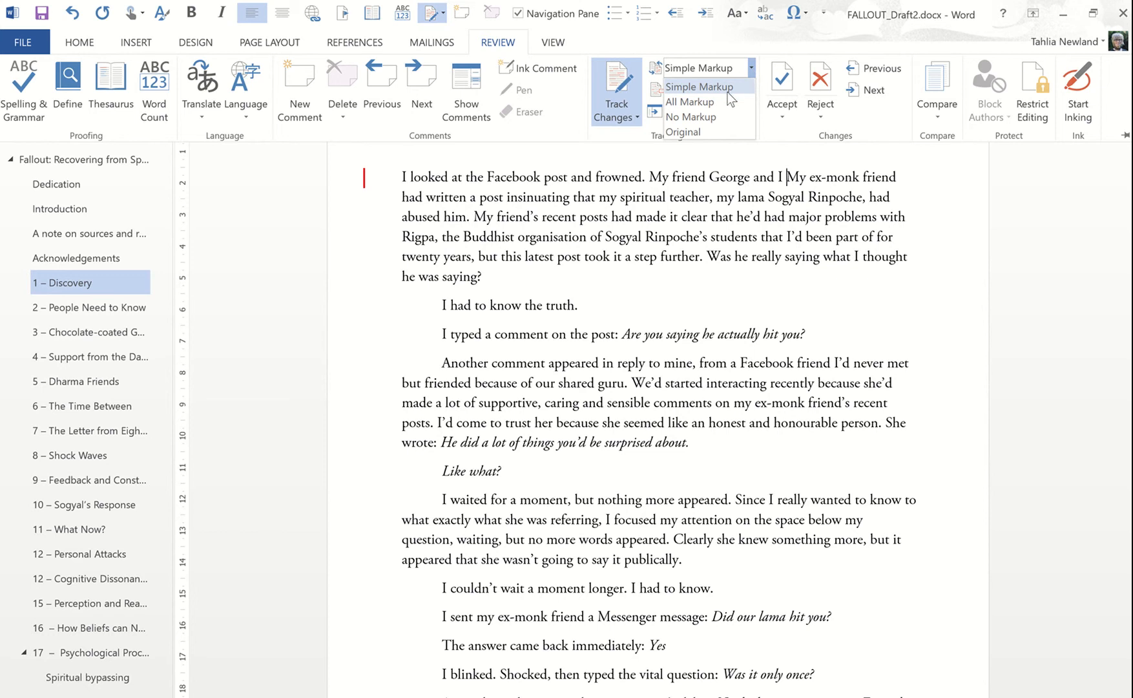
pyautogui.click(710, 102)
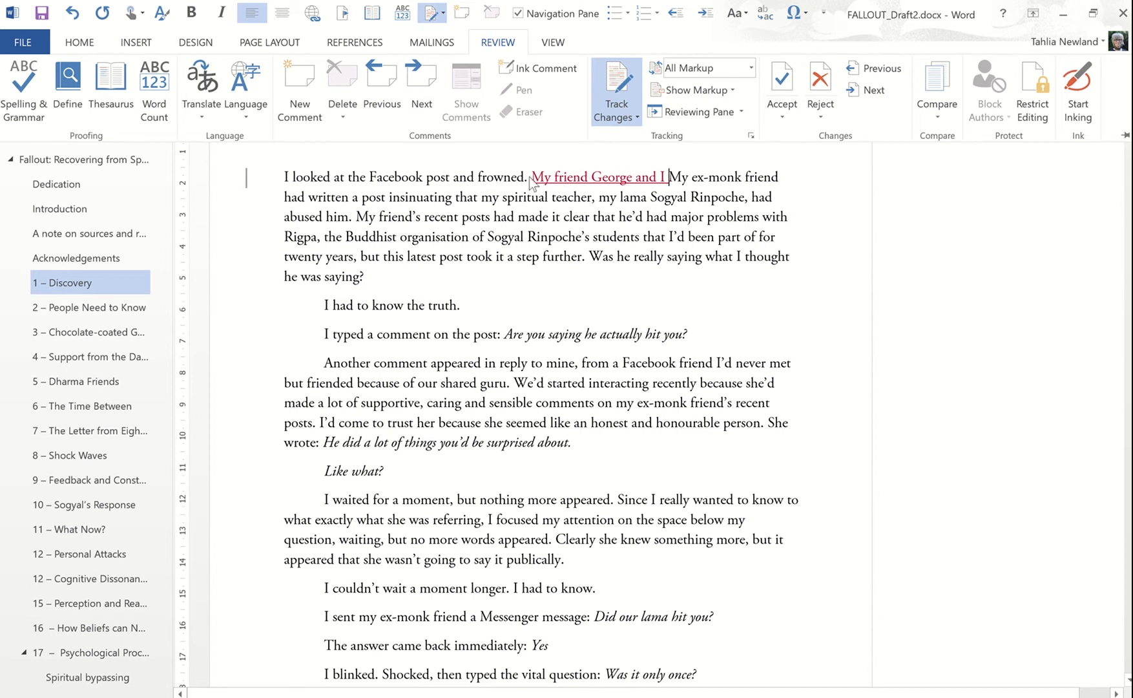
# Delete the words "and I My ex-monk friend" from the opening paragraph as a tracked change.
pyautogui.hotkey('ctrl', 'F1')
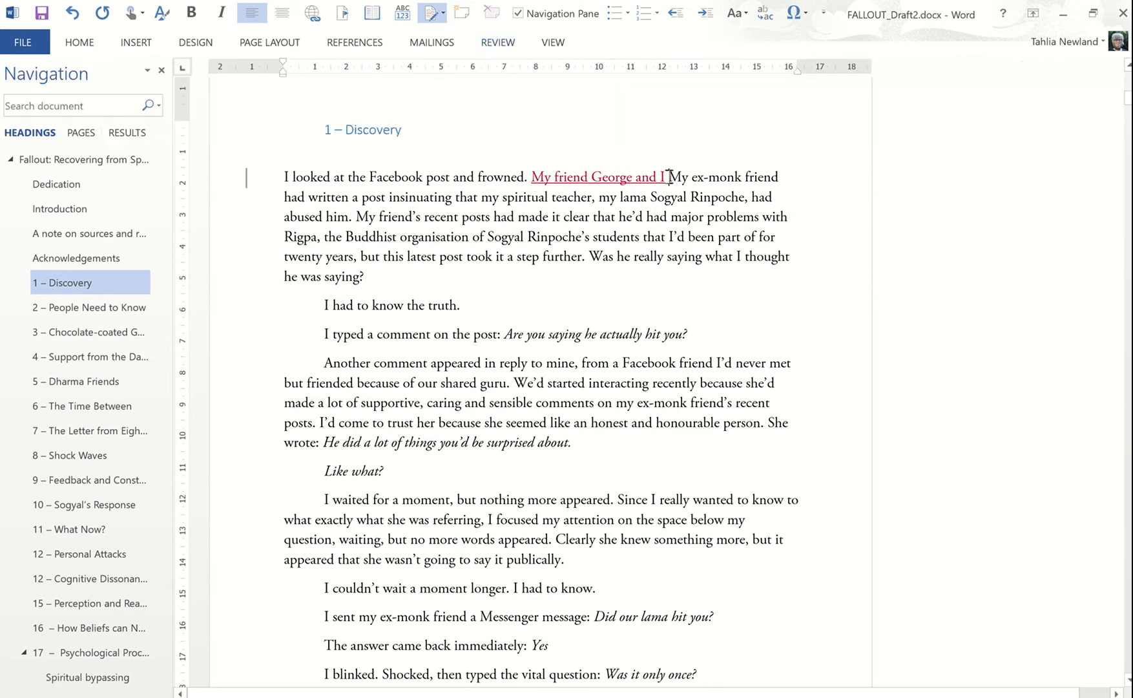
pyautogui.moveTo(669, 177); pyautogui.dragTo(779, 179)
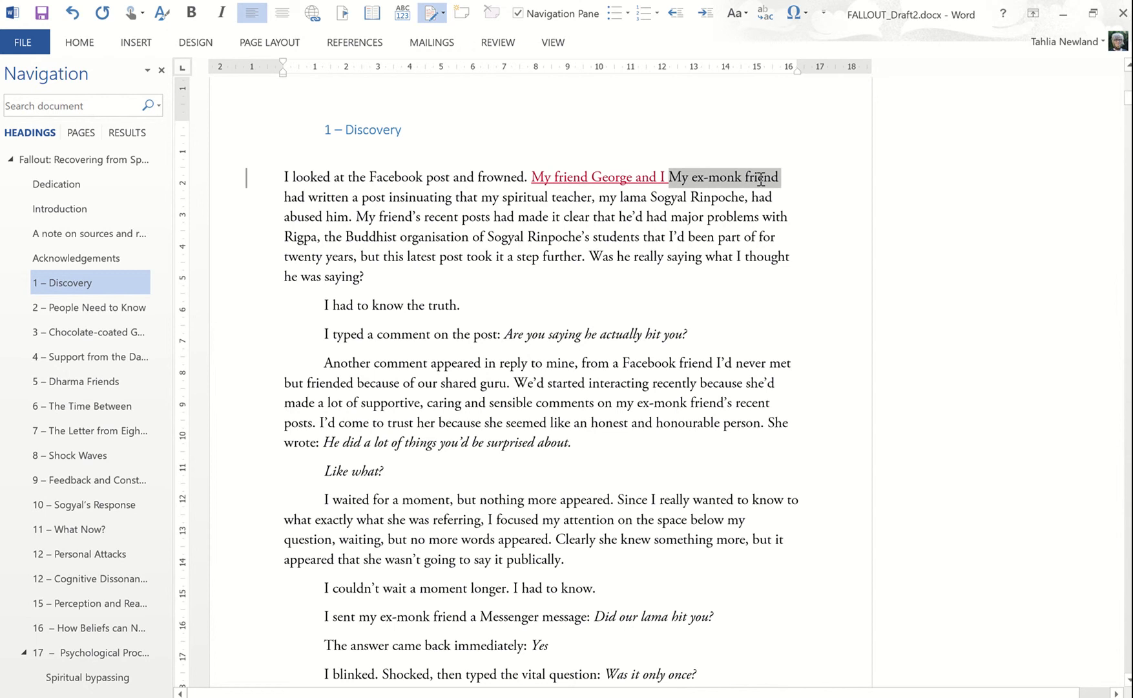
pyautogui.moveTo(635, 177); pyautogui.dragTo(779, 179)
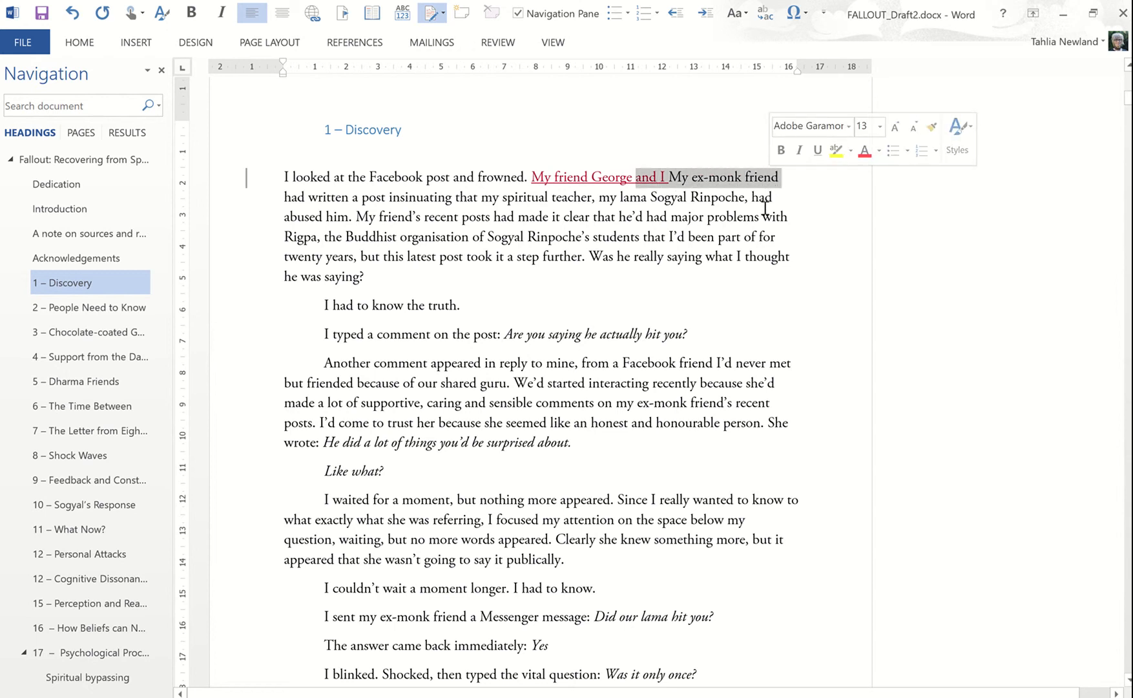
pyautogui.press('Delete')
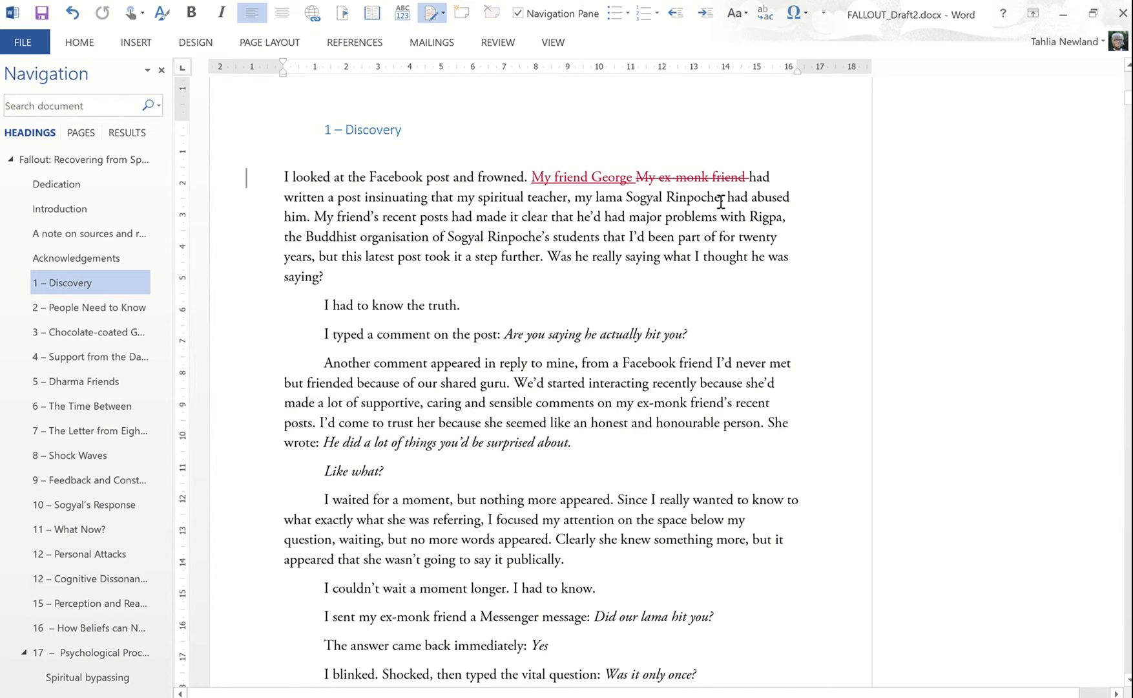
# Switch the review display back to Simple Markup.
pyautogui.click(314, 218)
pyautogui.click(501, 42)
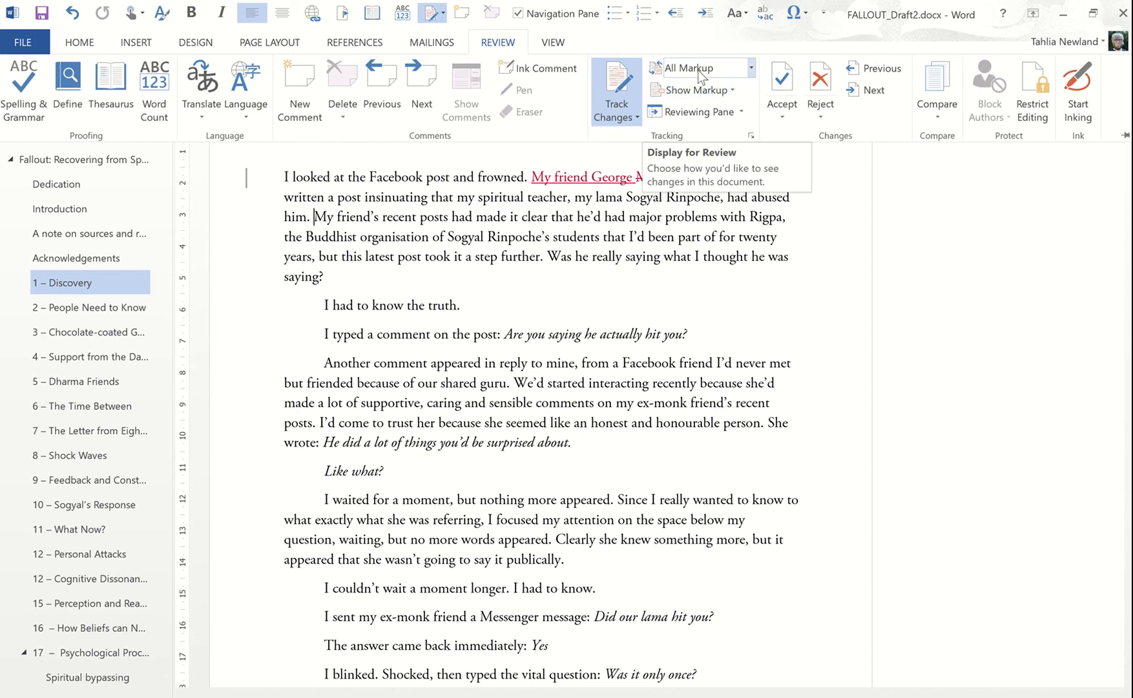
pyautogui.click(753, 69)
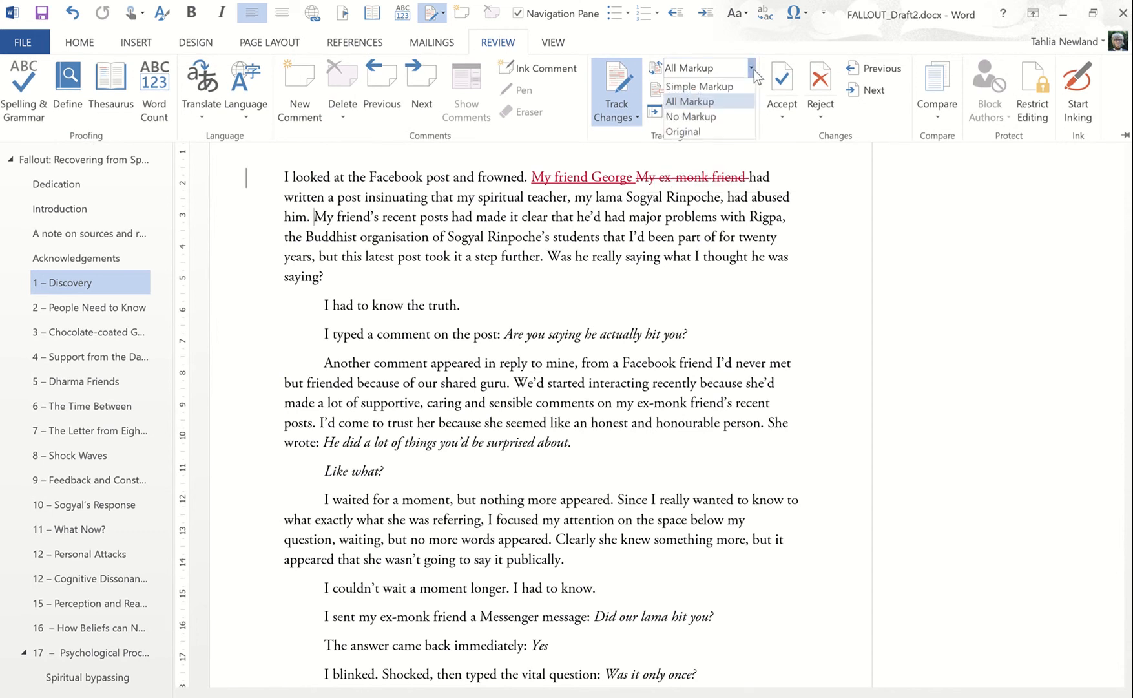
pyautogui.click(719, 87)
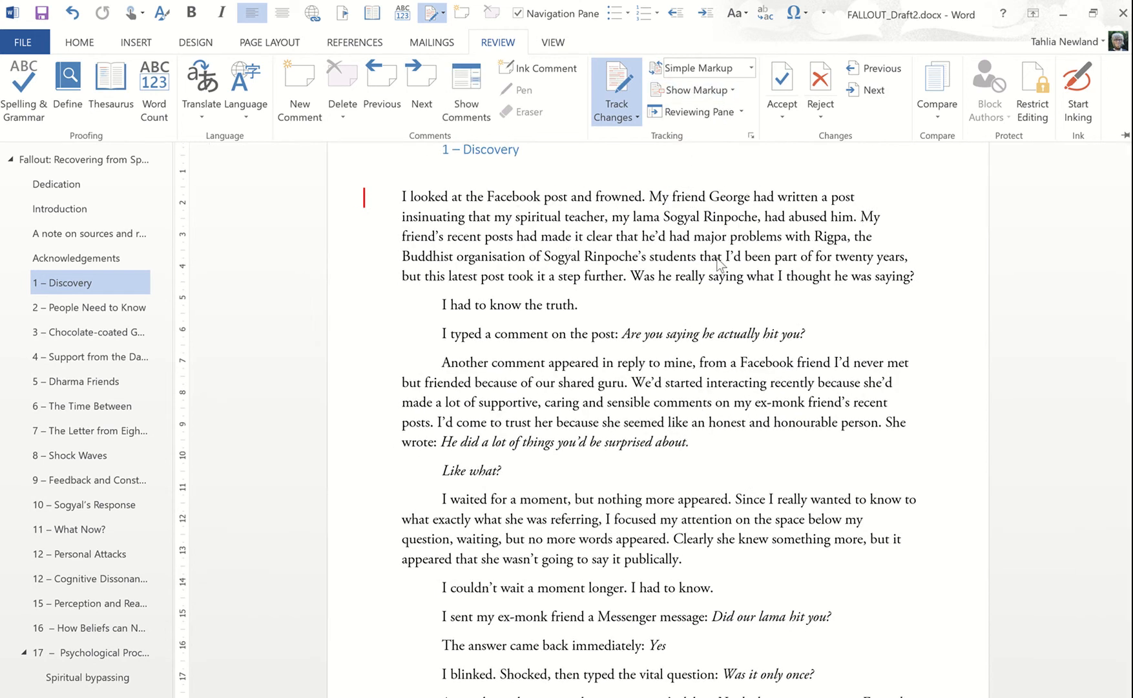
# Extend the sentence "I had to know the truth" by replacing its full stop with ", because I’m an idiot.".
pyautogui.click(588, 306)
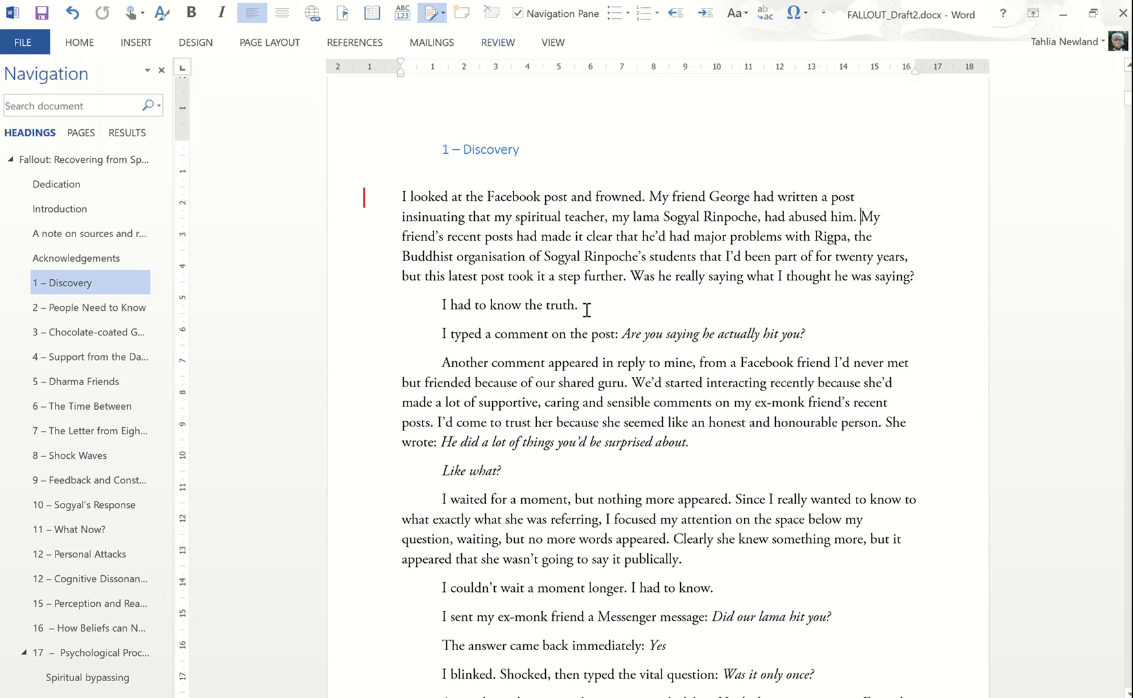
pyautogui.click(588, 307)
pyautogui.press('BackSpace')
pyautogui.write(', because I’m an idiot')
# Set the review display to All Markup again to show every tracked edit in the chapter.
pyautogui.click(501, 44)
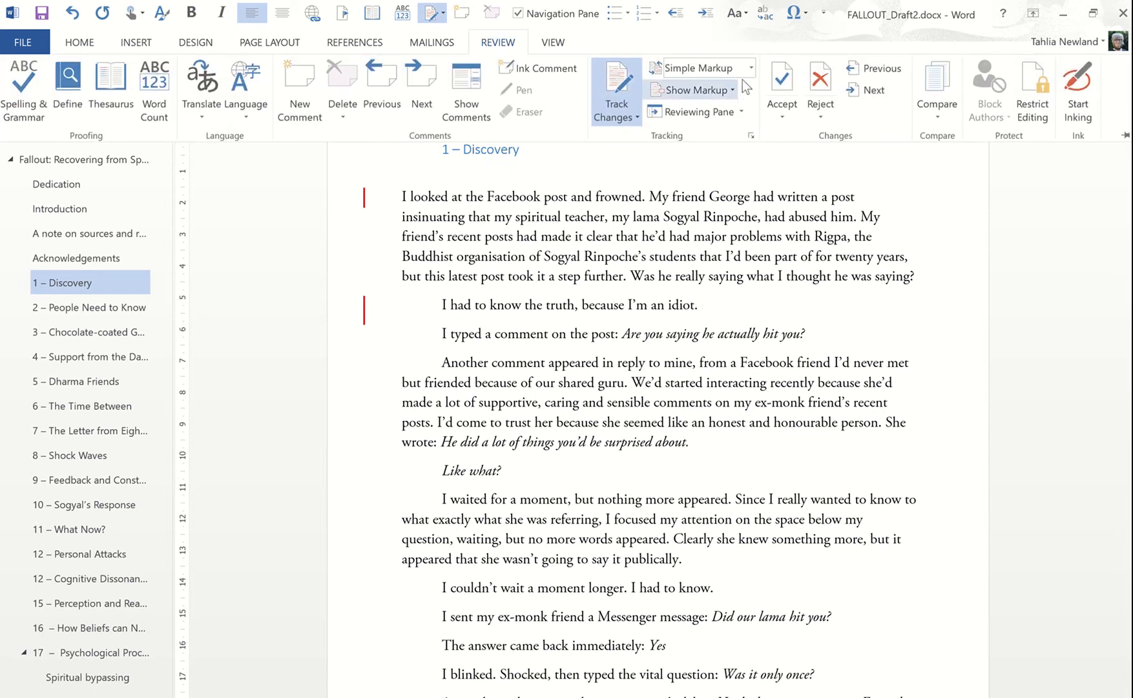
pyautogui.click(752, 69)
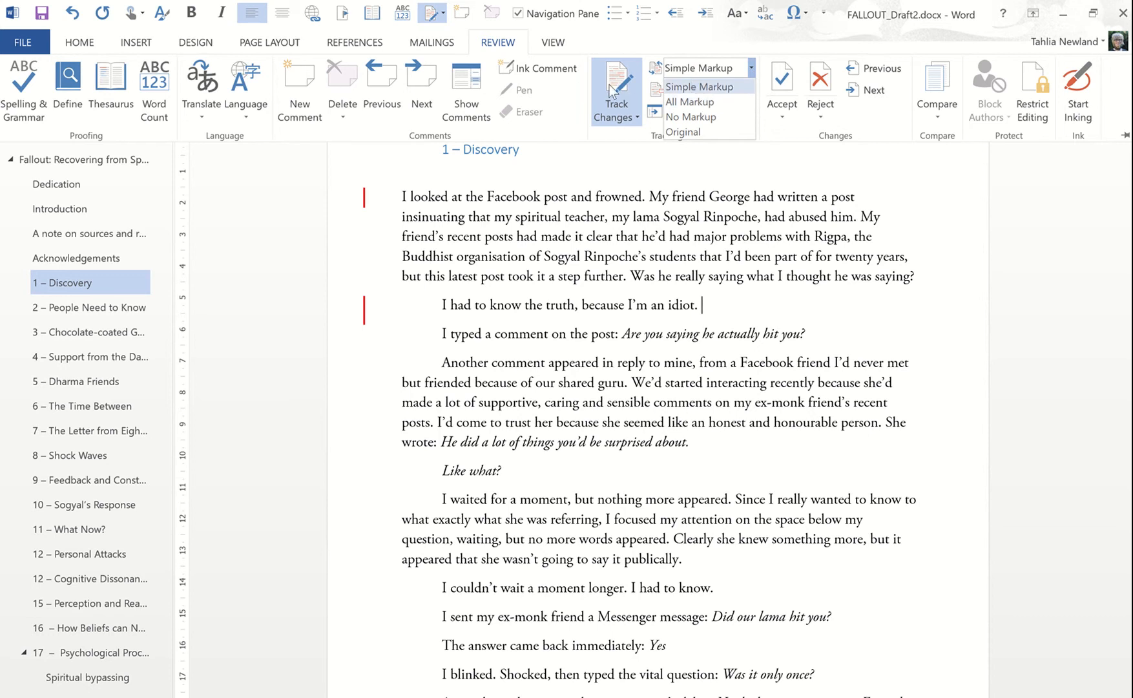
pyautogui.click(697, 102)
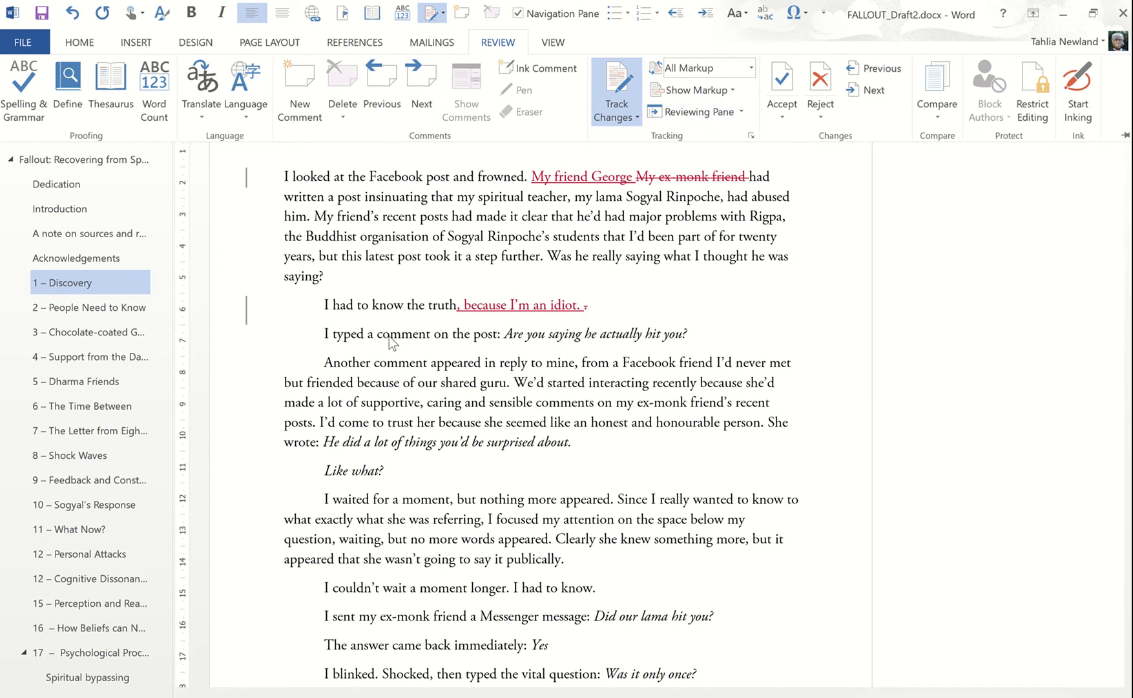
# Delete "I typed a comment on the post:" before the italic question as a tracked change.
pyautogui.hotkey('ctrl', 'F1')
pyautogui.moveTo(322, 339); pyautogui.dragTo(505, 330)
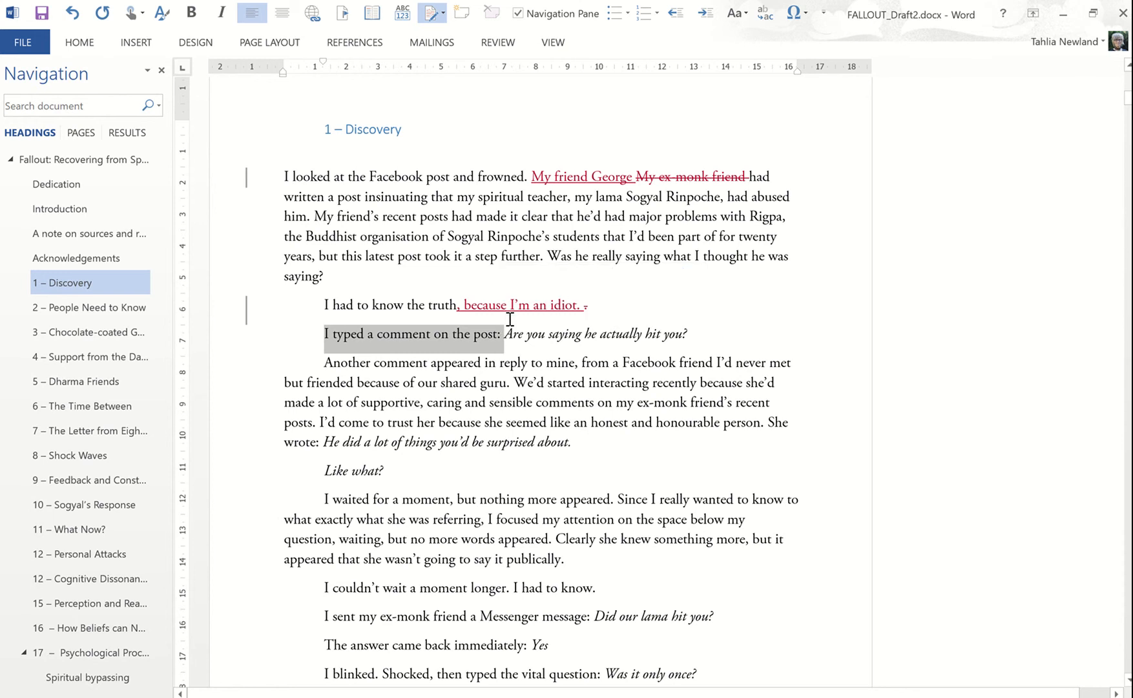
pyautogui.press('Delete')
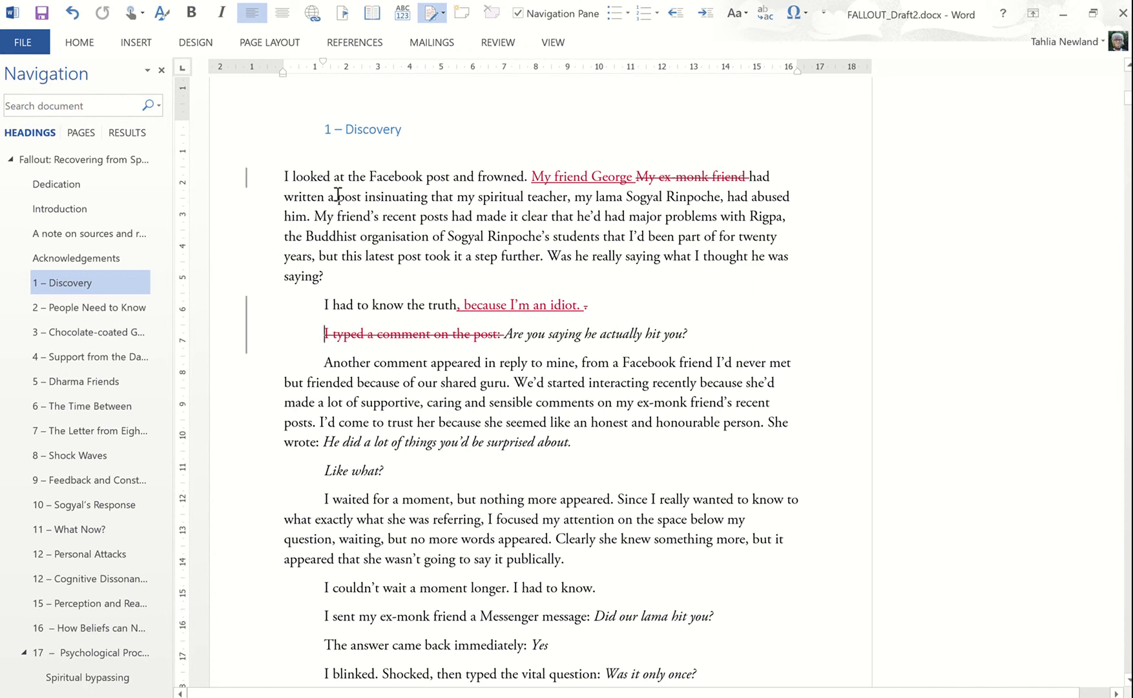
# Open the Reviewing Pane and go to the first comment about references needing permission to publish.
pyautogui.click(497, 45)
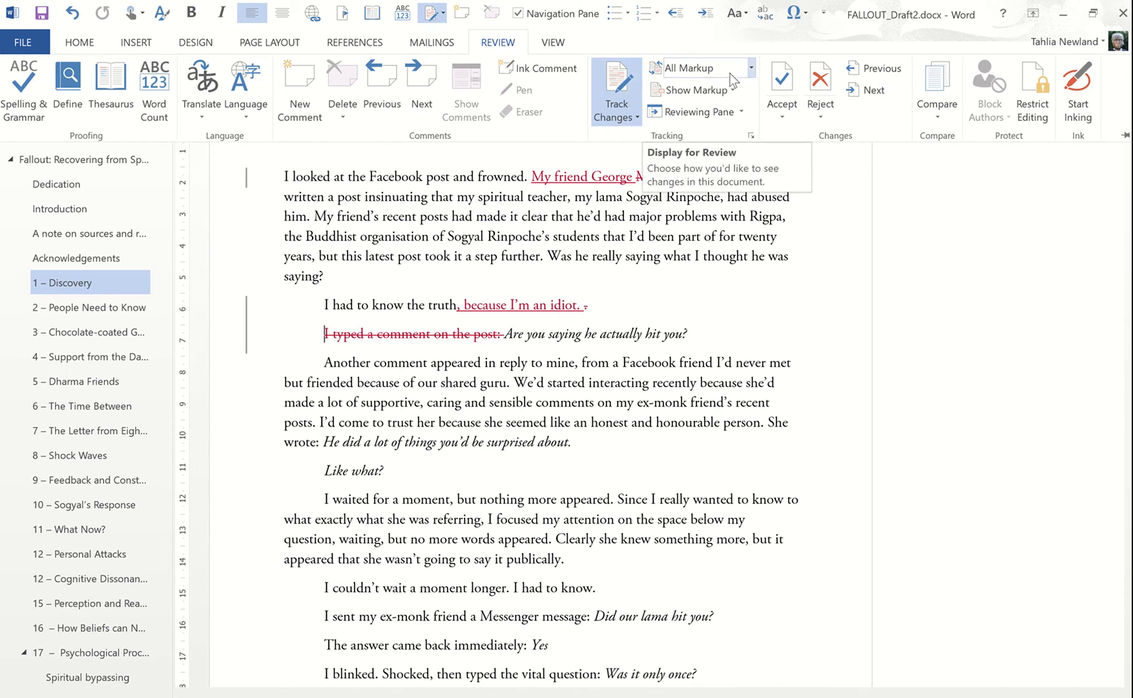
pyautogui.click(706, 117)
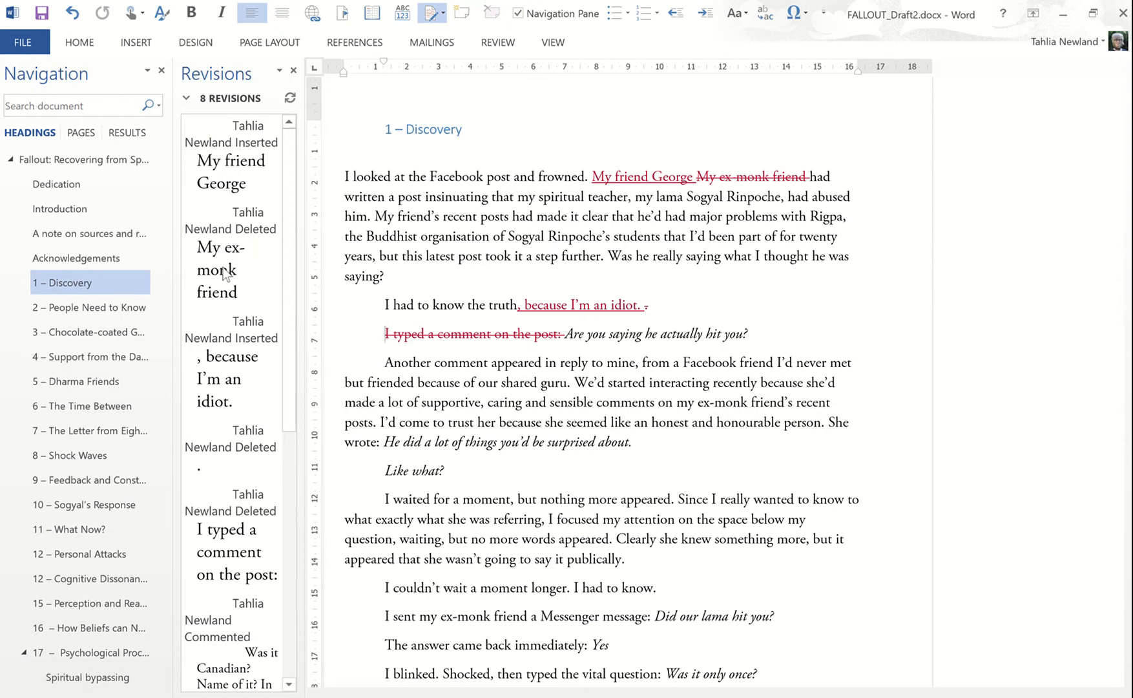
pyautogui.moveTo(293, 260); pyautogui.dragTo(285, 476)
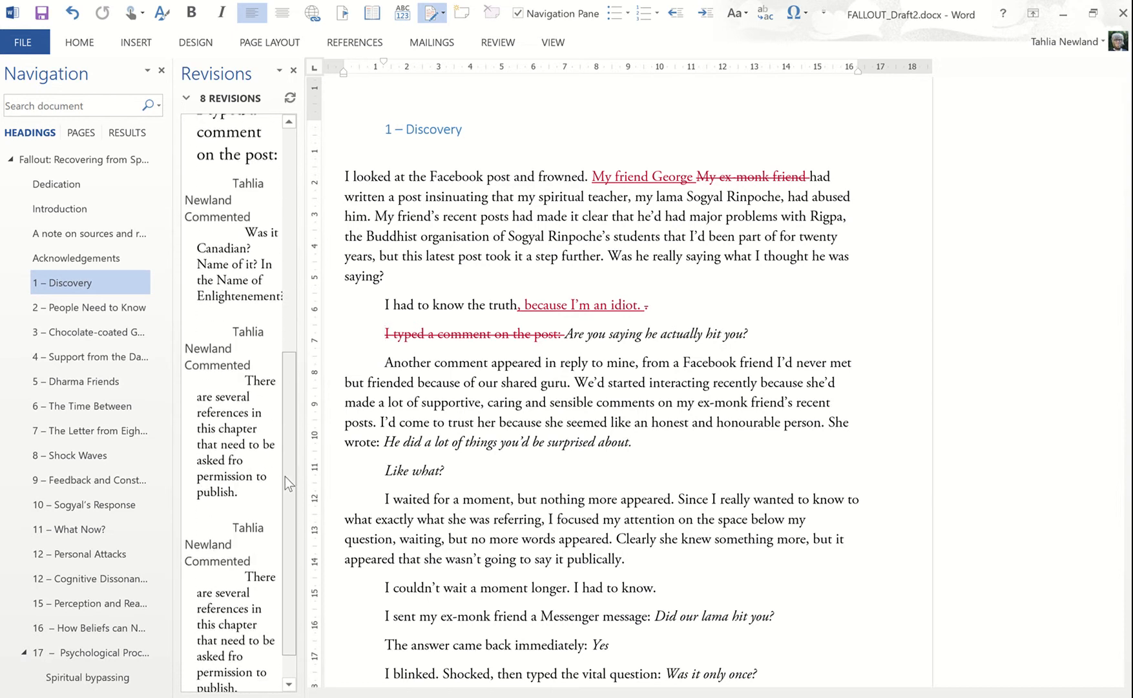
pyautogui.click(210, 351)
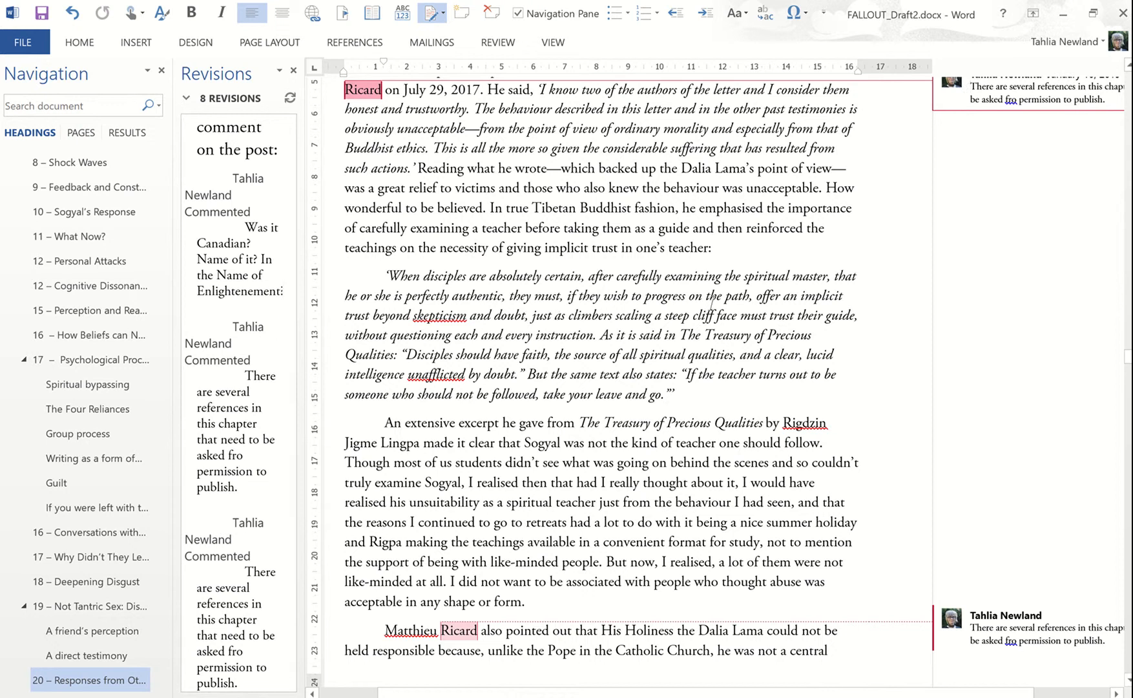
pyautogui.scroll(2, 713, 304)
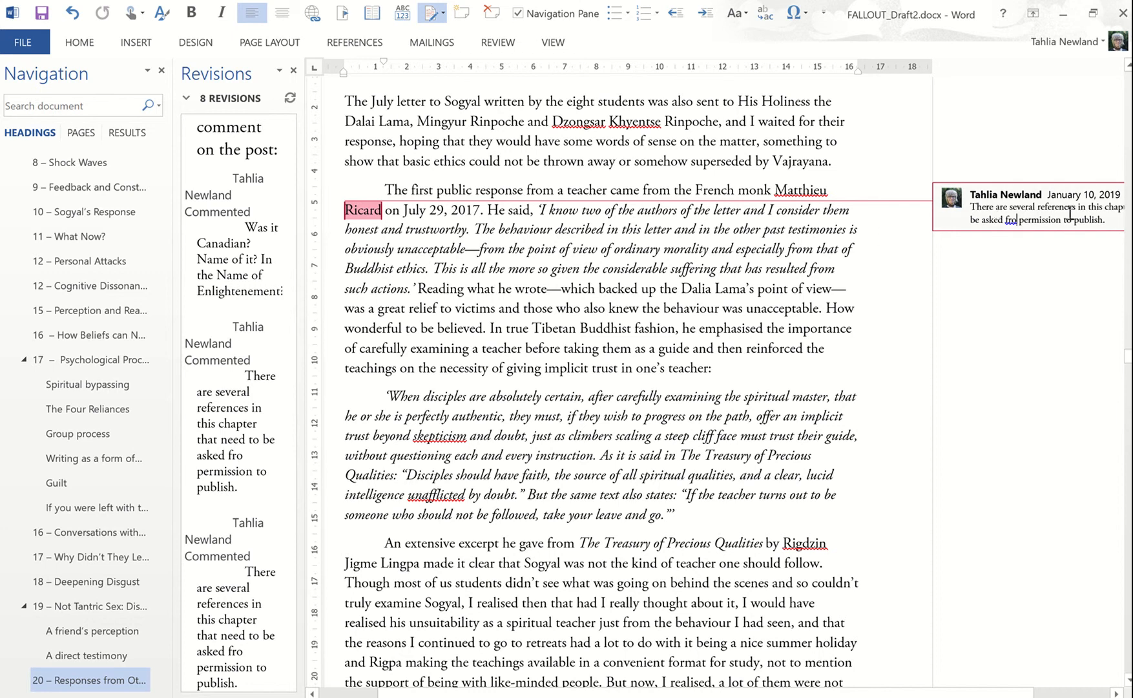
pyautogui.scroll(-1, 284, 369)
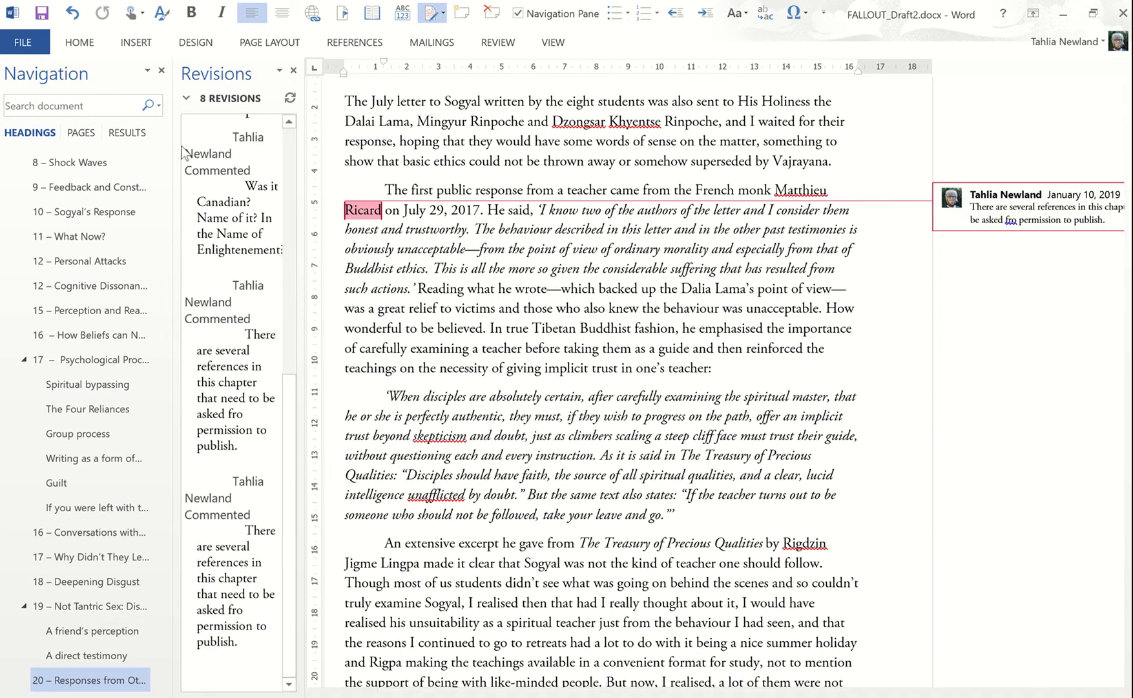
# Close the Navigation pane, leaving the Revisions list open beside the document.
pyautogui.click(162, 69)
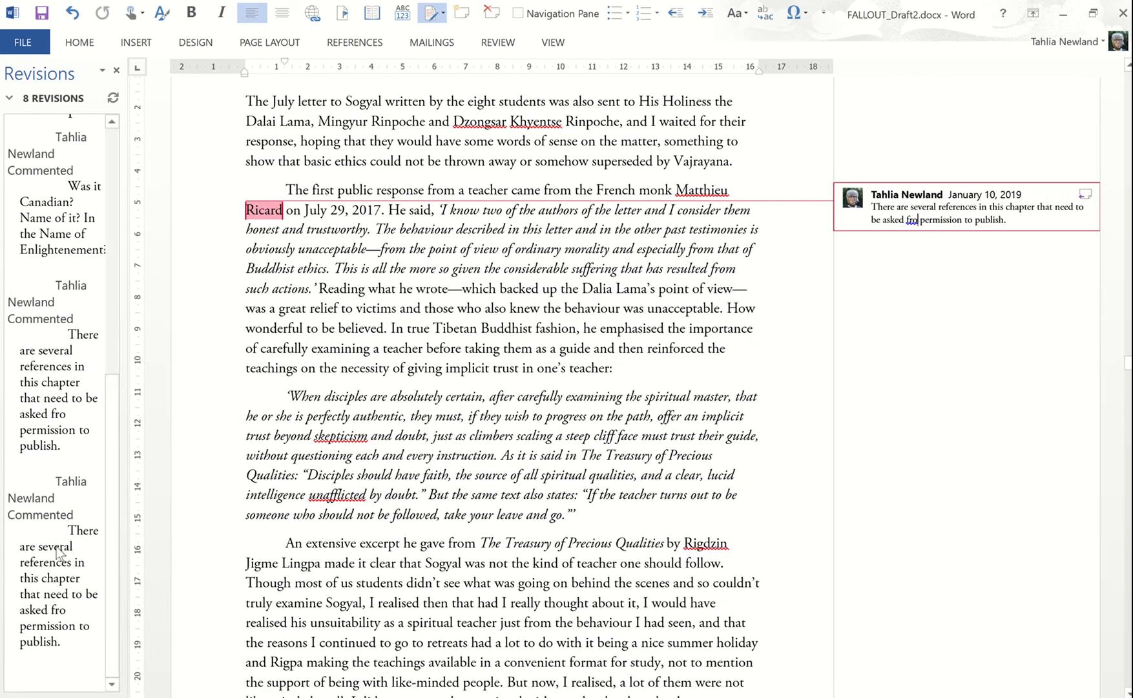
# Go to the second, duplicate comment about references needing permission to publish and delete it.
pyautogui.click(22, 515)
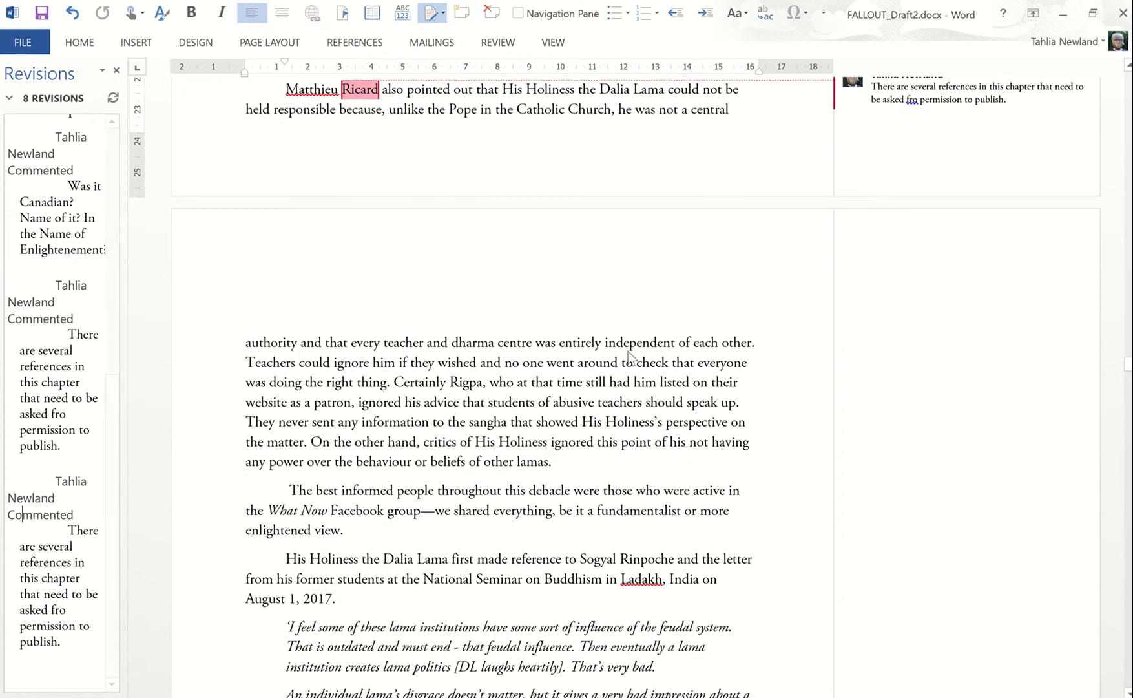
pyautogui.scroll(1, 702, 297)
pyautogui.scroll(1, 698, 290)
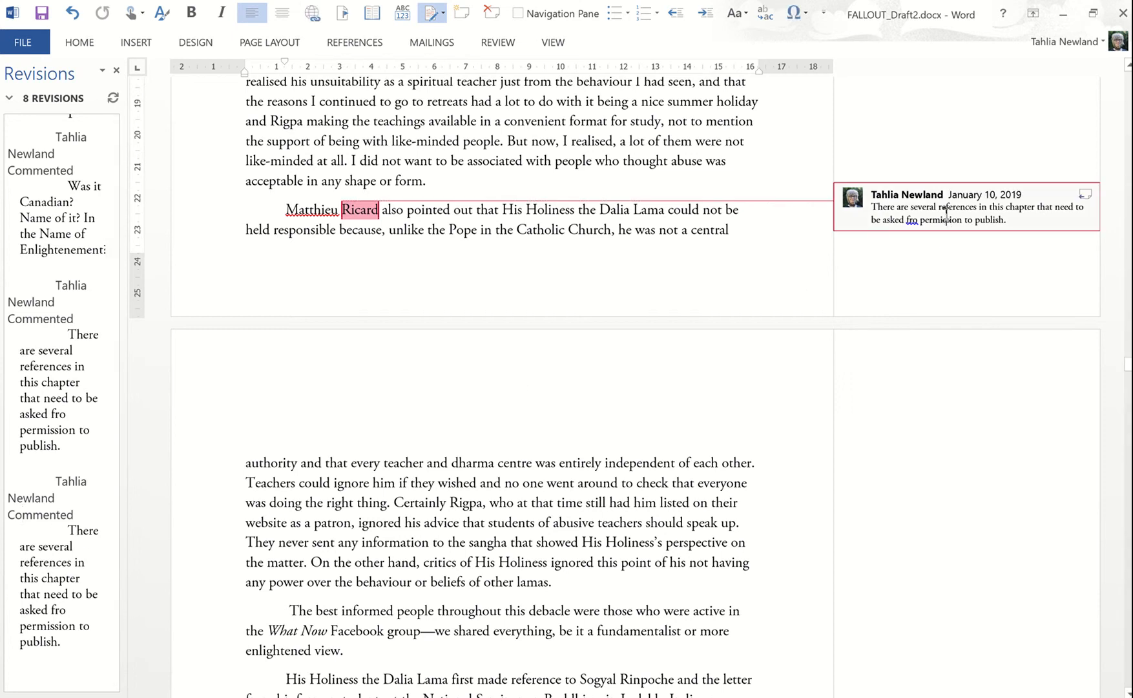
pyautogui.click(491, 14)
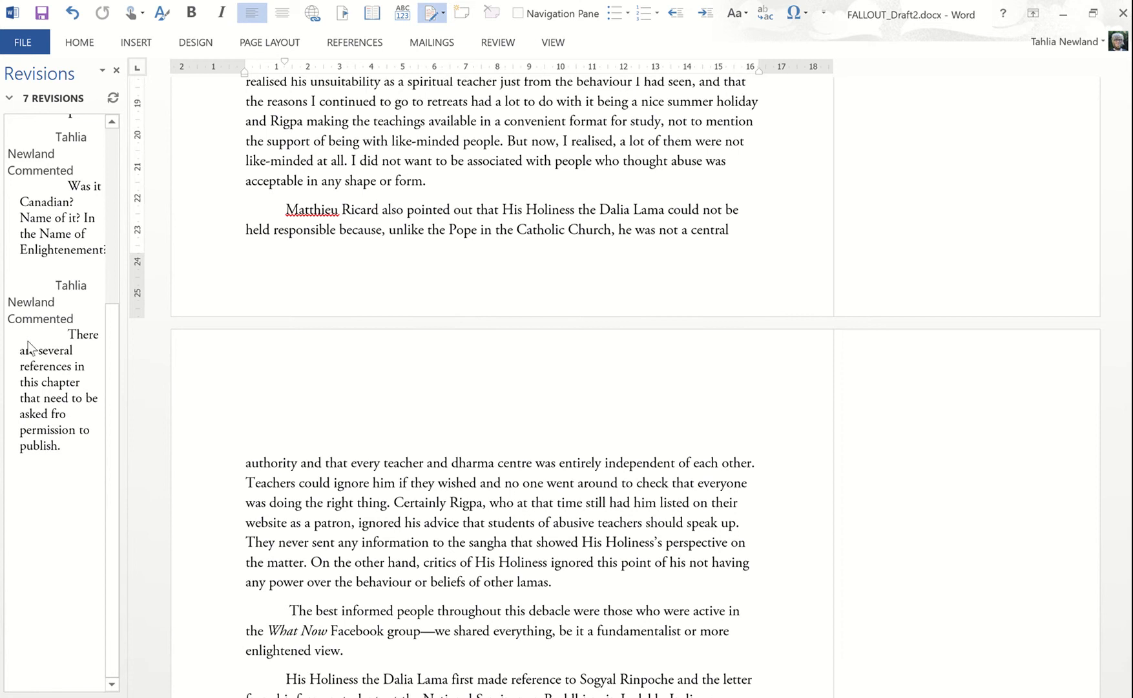
# Examine the listed revisions at their places in the manuscript, from the permission comment to the "My friend George" insertion and the deleted full stop.
pyautogui.click(41, 381)
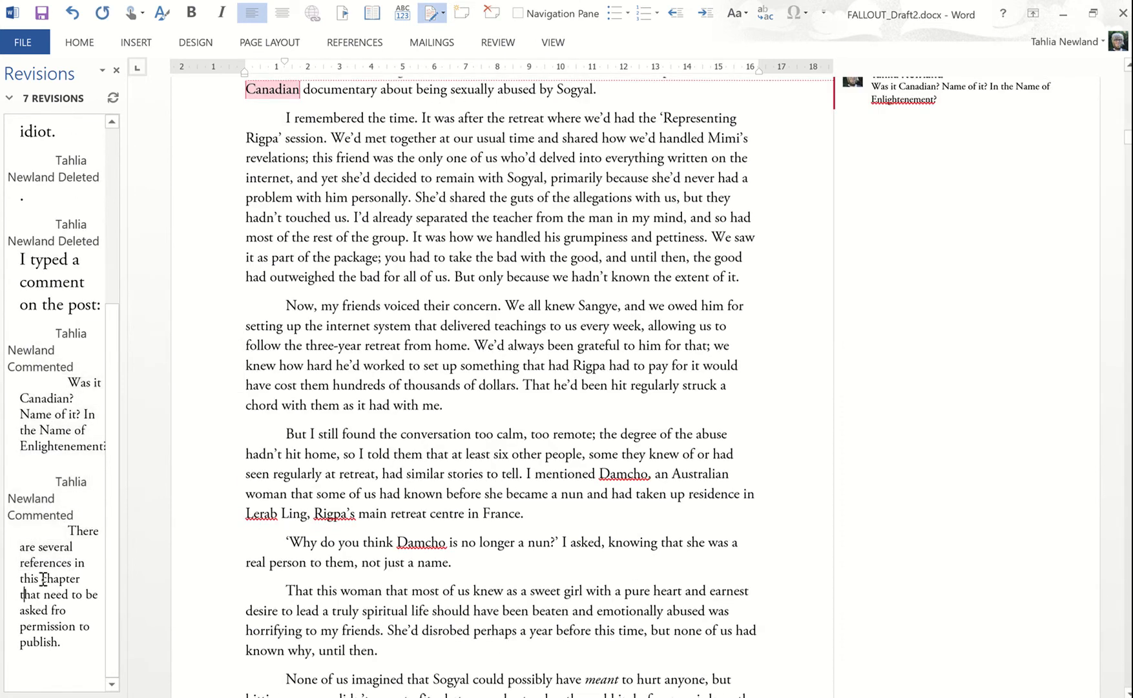
pyautogui.click(43, 578)
pyautogui.scroll(6, 54, 175)
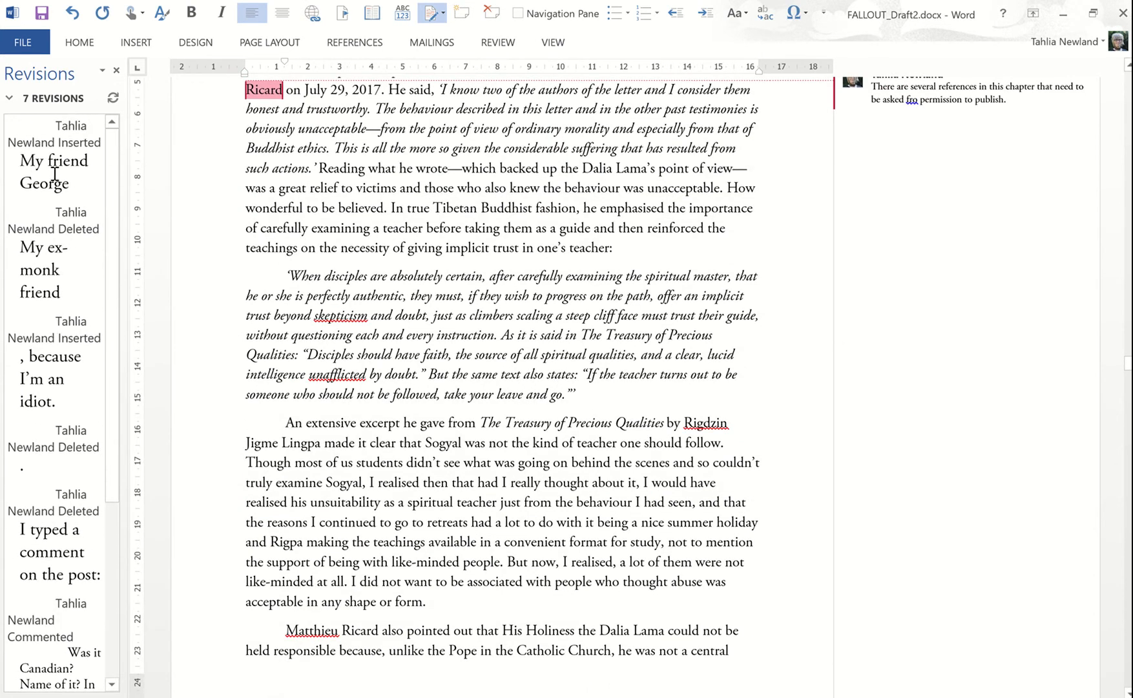
pyautogui.click(54, 172)
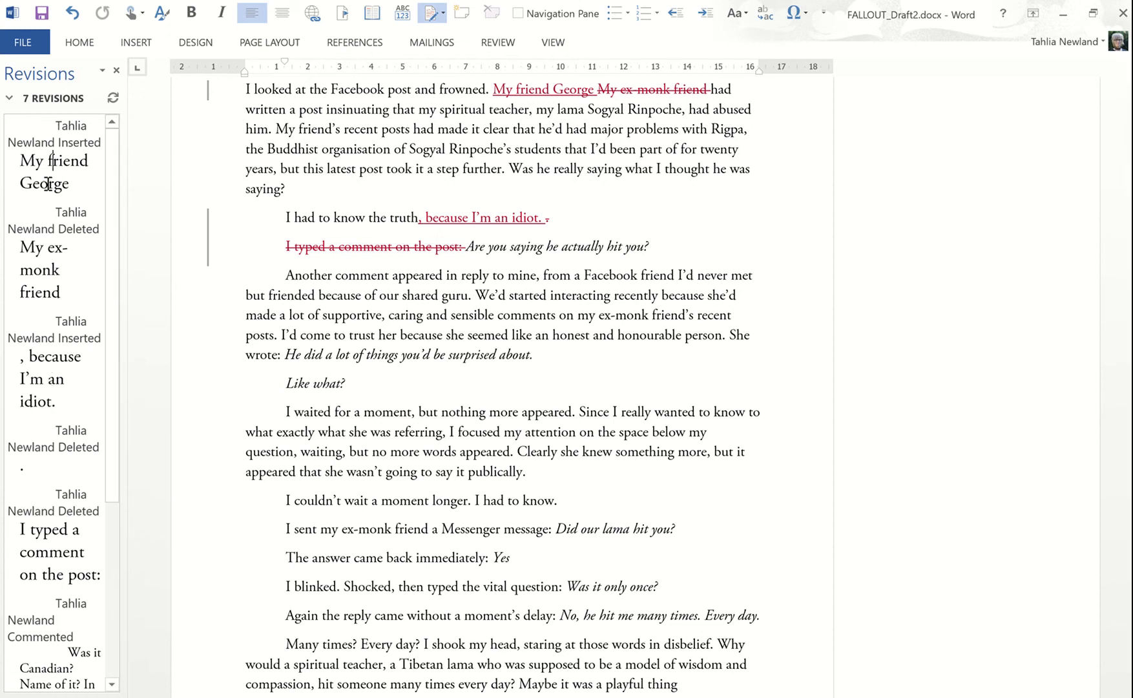
pyautogui.click(36, 447)
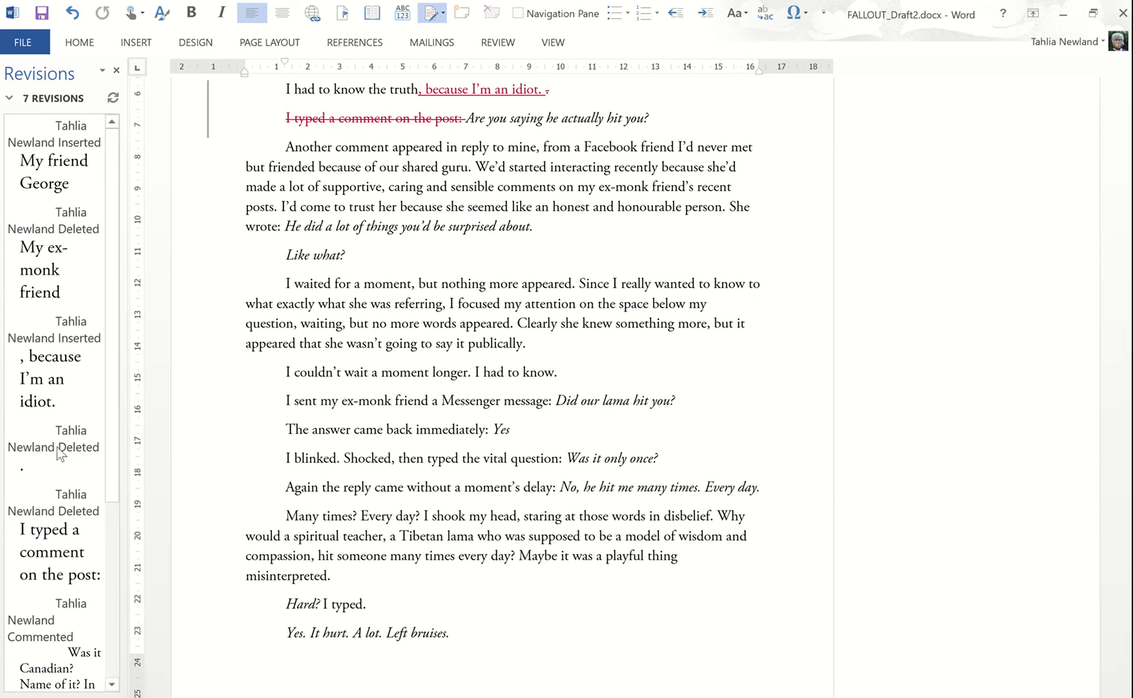
pyautogui.scroll(2, 541, 143)
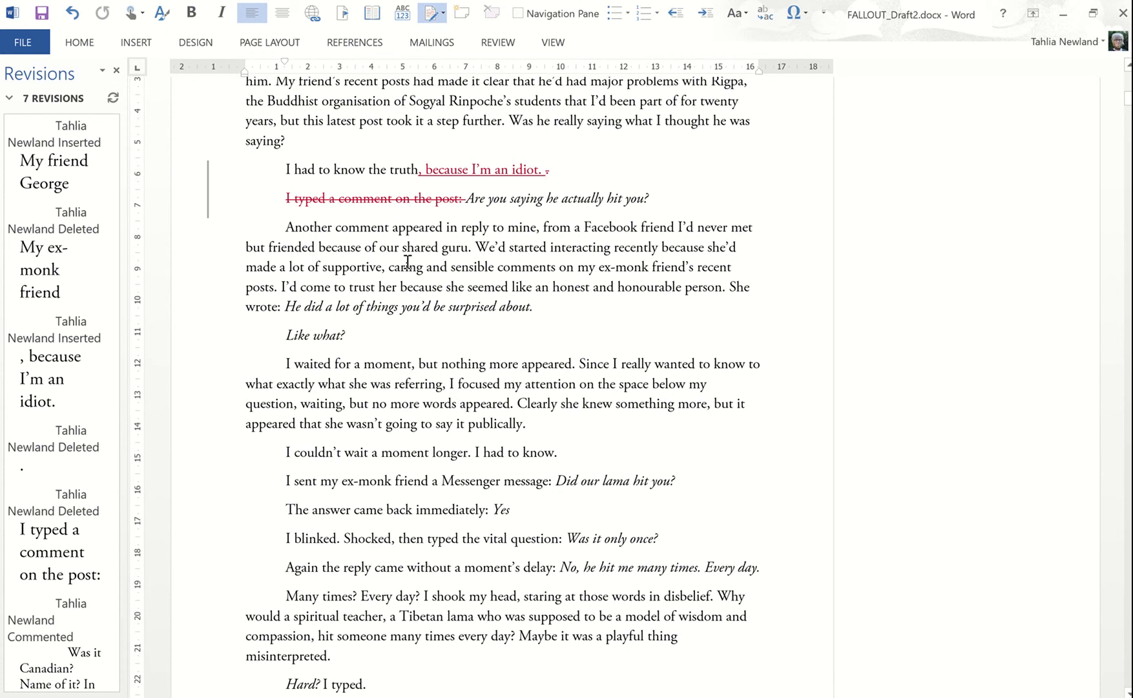
pyautogui.scroll(3, 404, 262)
pyautogui.scroll(1, 402, 262)
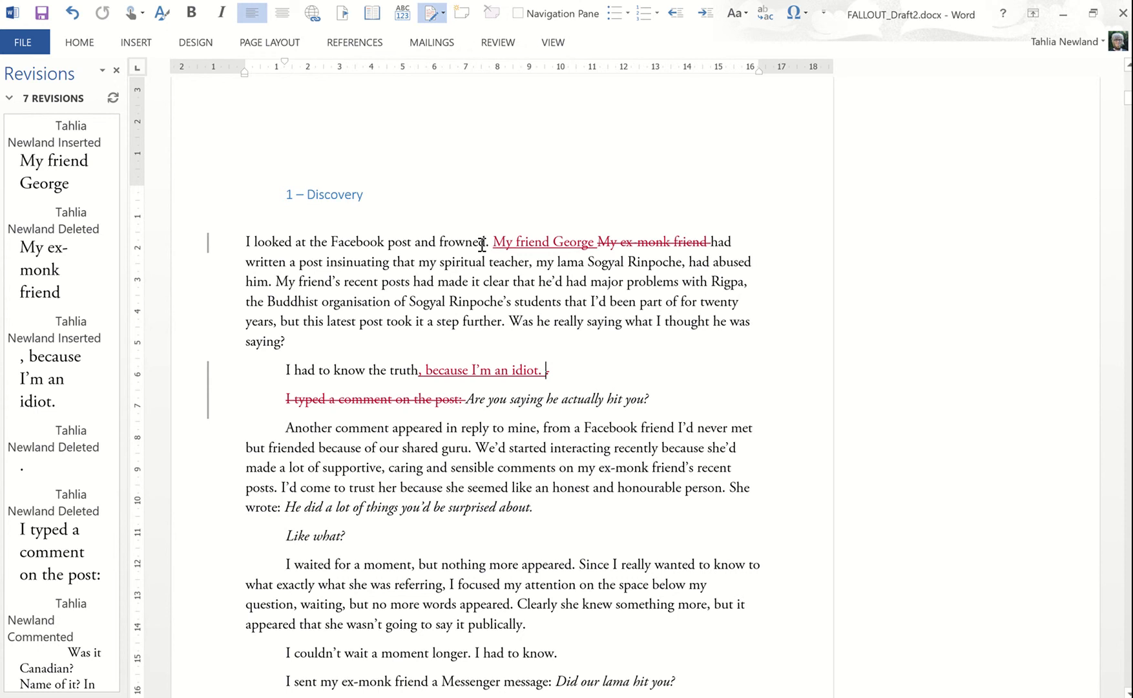
# Reject the tracked insertion "My friend George" in the first paragraph and move on to the following change.
pyautogui.click(481, 243)
pyautogui.click(501, 46)
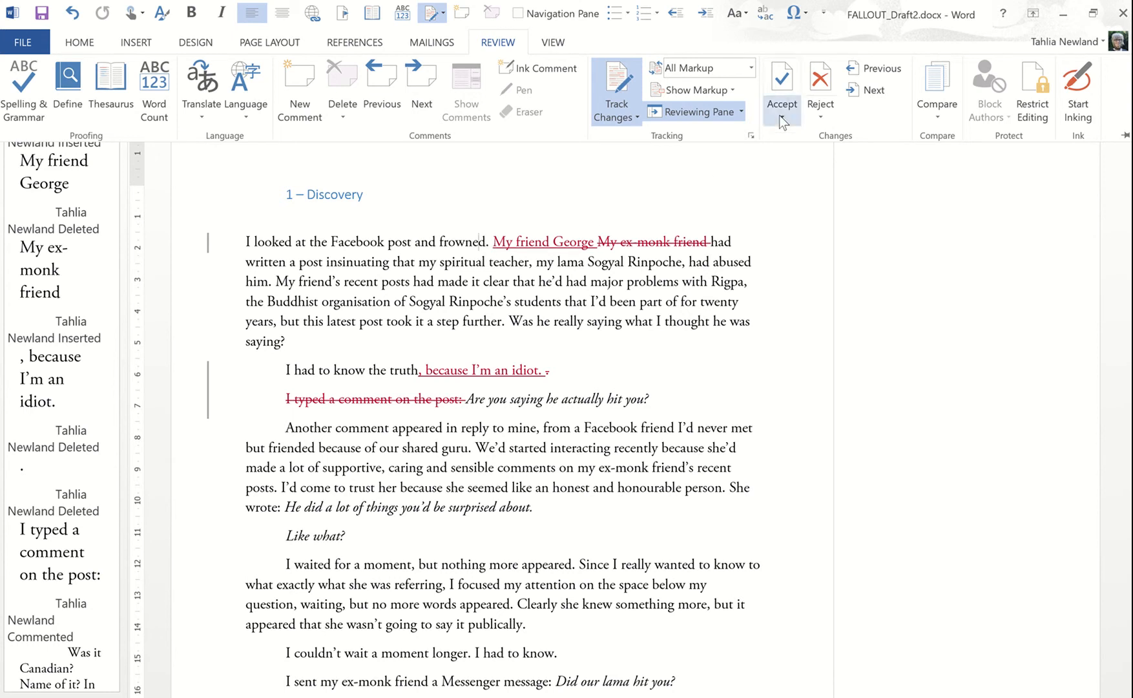
pyautogui.click(495, 252)
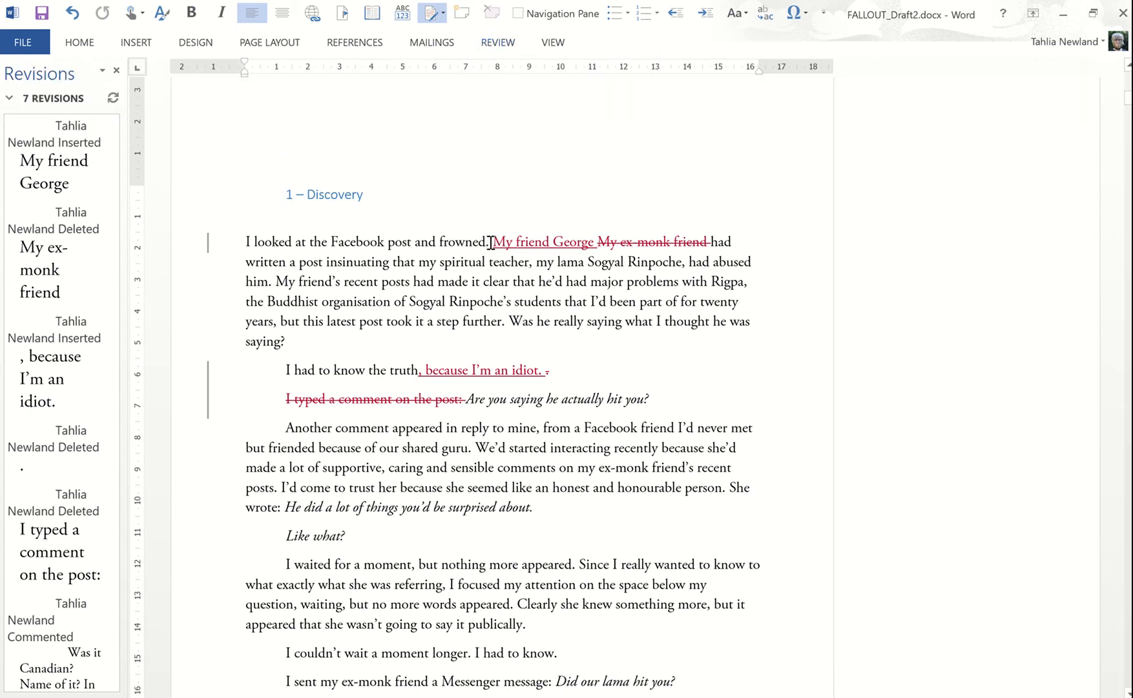
pyautogui.click(498, 44)
pyautogui.click(783, 118)
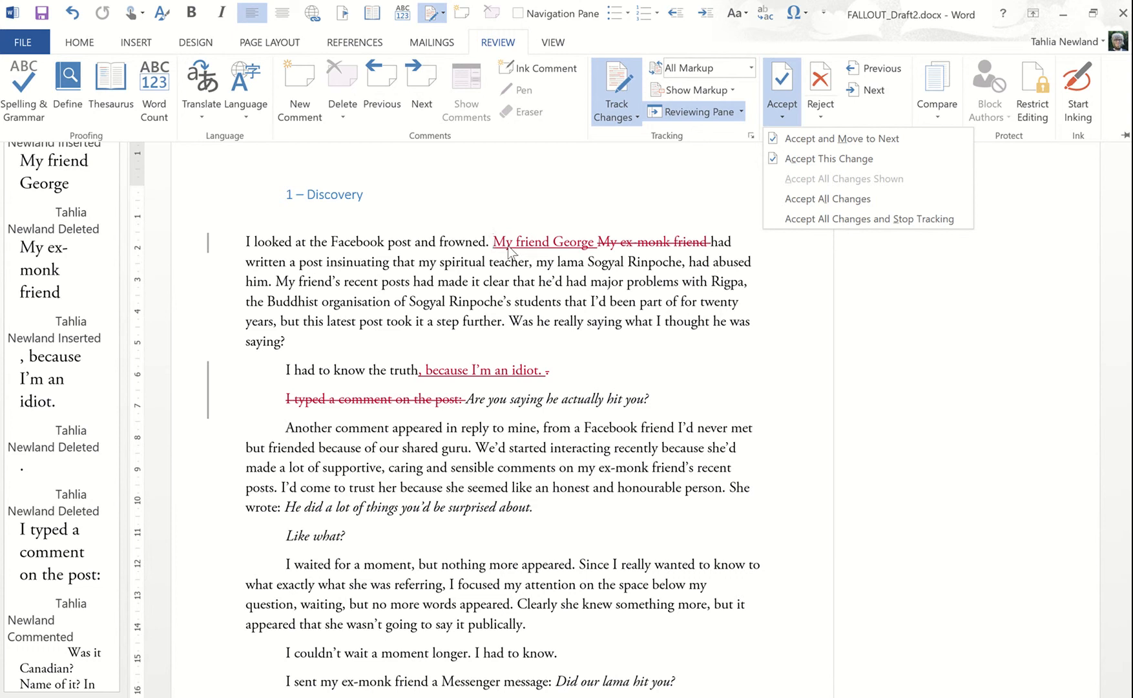
pyautogui.click(827, 113)
pyautogui.click(826, 113)
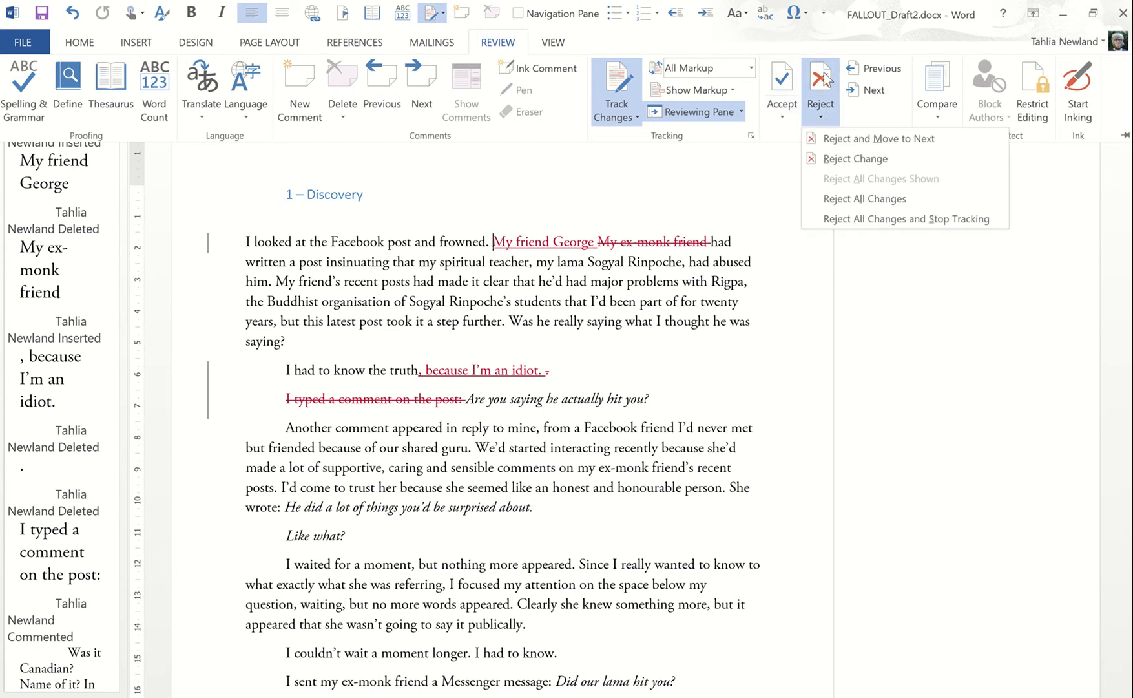
pyautogui.click(827, 140)
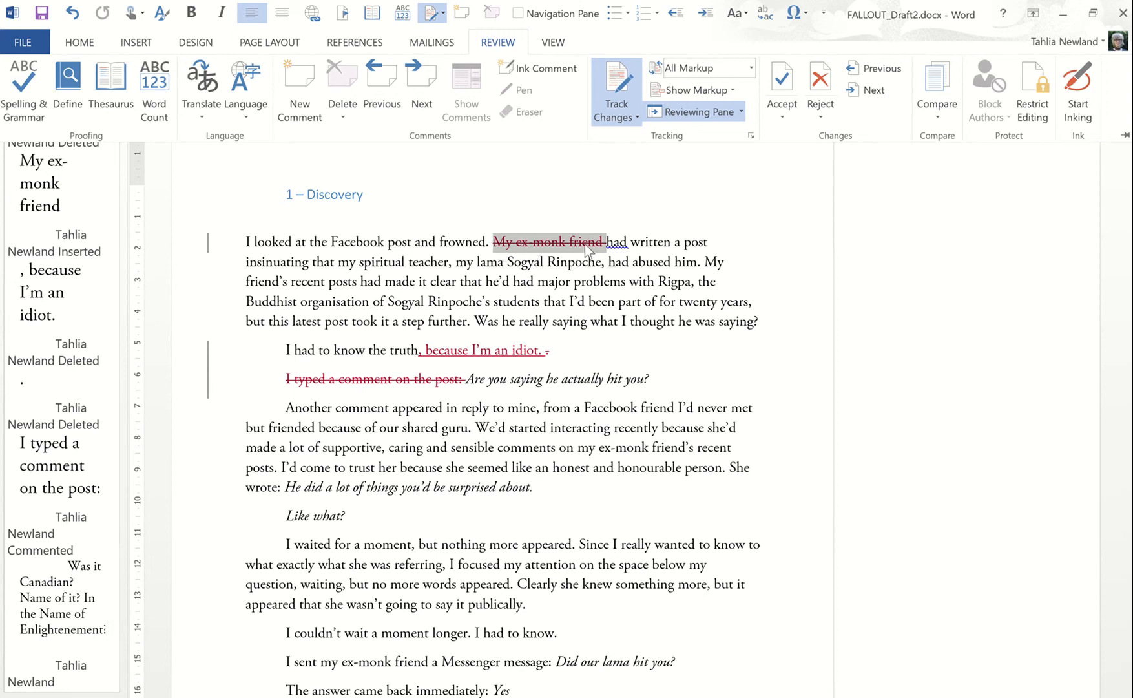
# Reject the tracked deletion of "My ex-monk friend" in the first paragraph and move on to the following change.
pyautogui.hotkey('ctrl', 'F1')
pyautogui.click(494, 249)
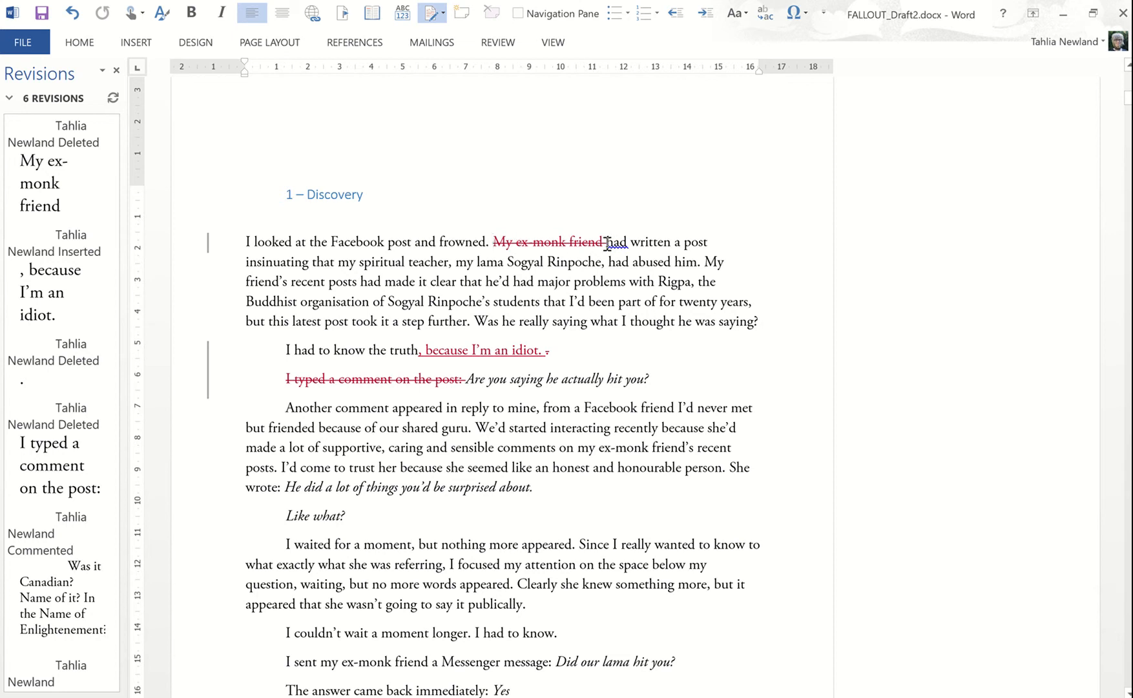
pyautogui.click(492, 241)
pyautogui.click(494, 42)
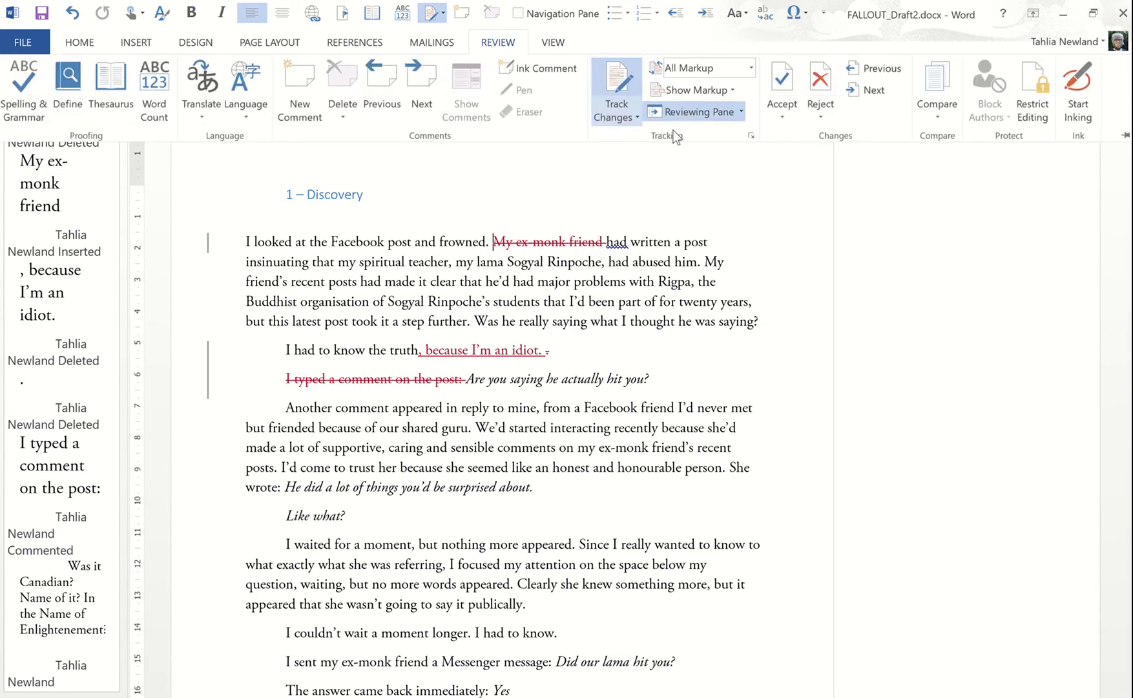
pyautogui.click(817, 117)
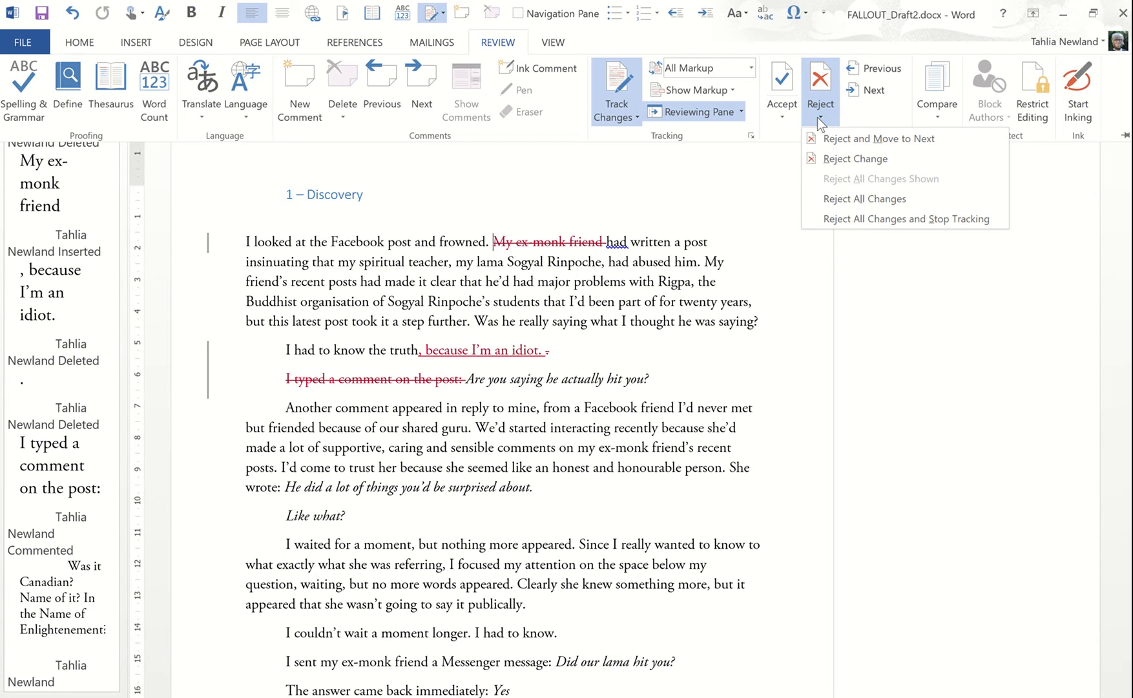
pyautogui.click(829, 138)
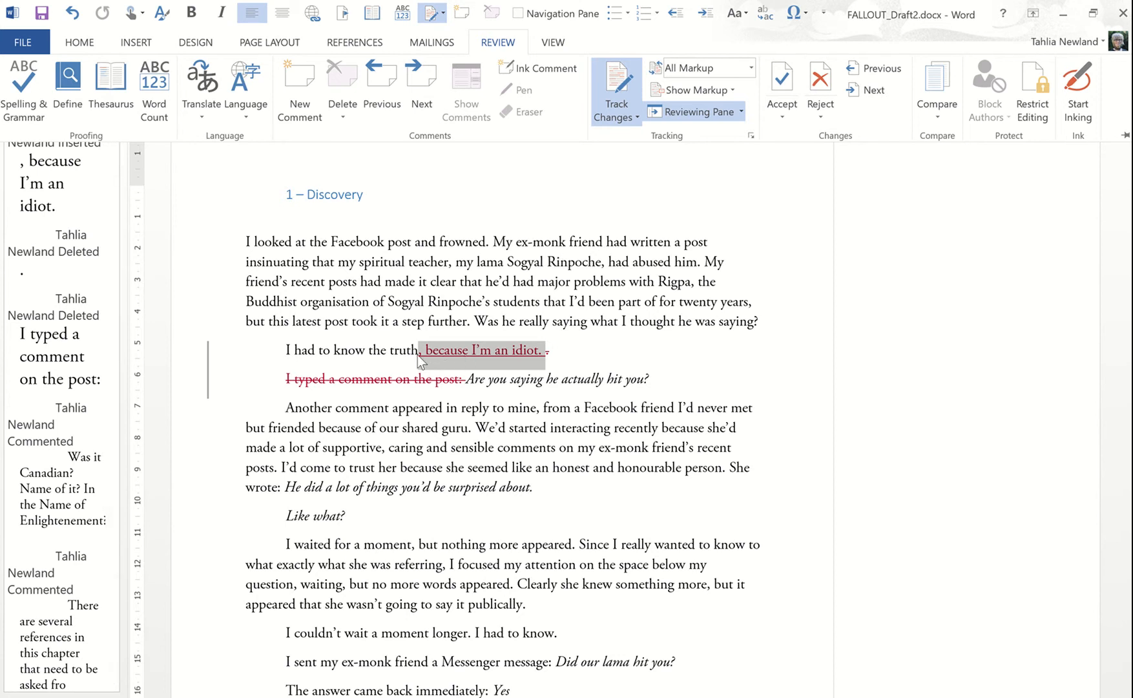
# Accept only the tracked insertion ", because I'm an idiot." after "I had to know the truth".
pyautogui.click(782, 118)
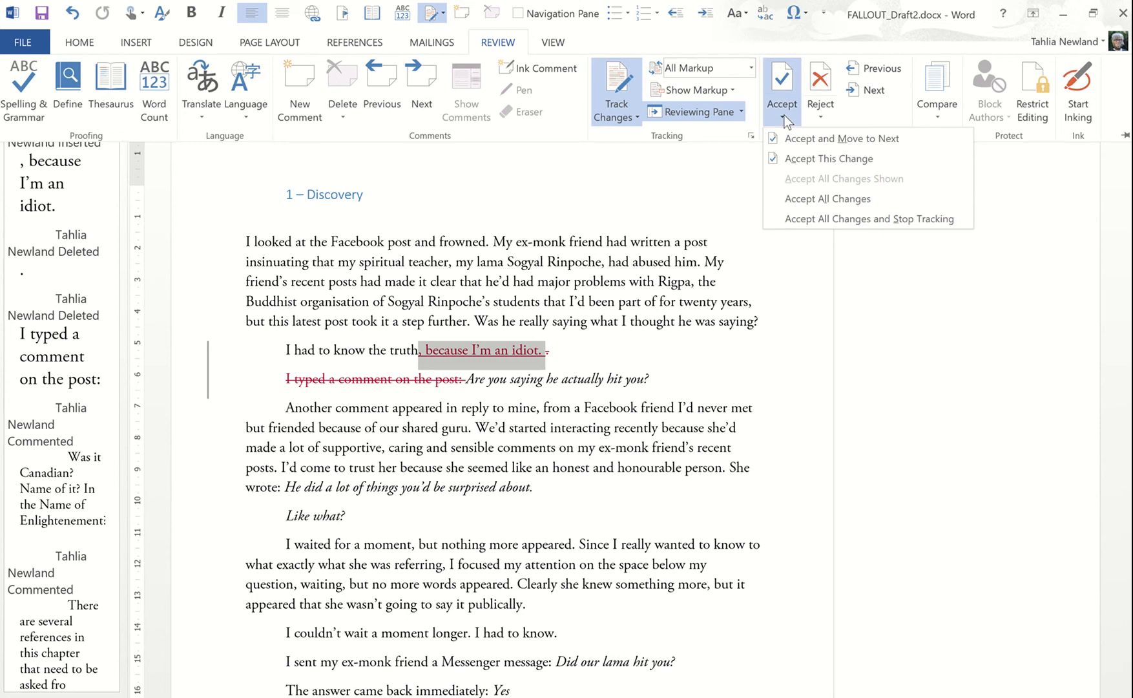
pyautogui.click(778, 157)
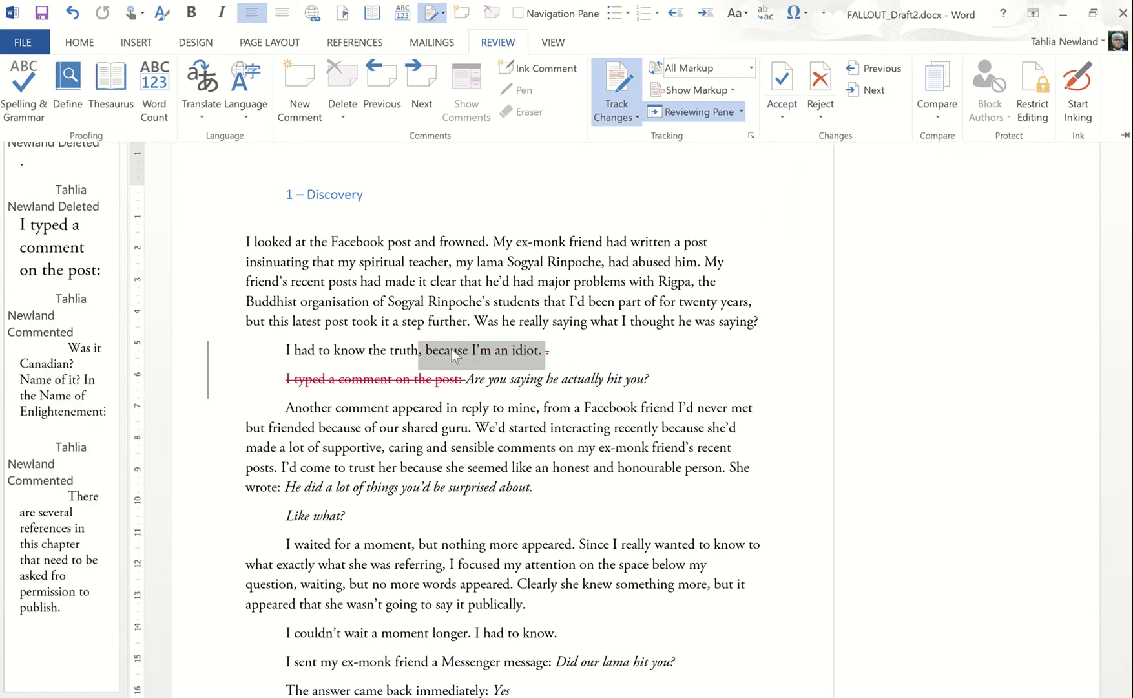
pyautogui.click(432, 356)
pyautogui.click(428, 357)
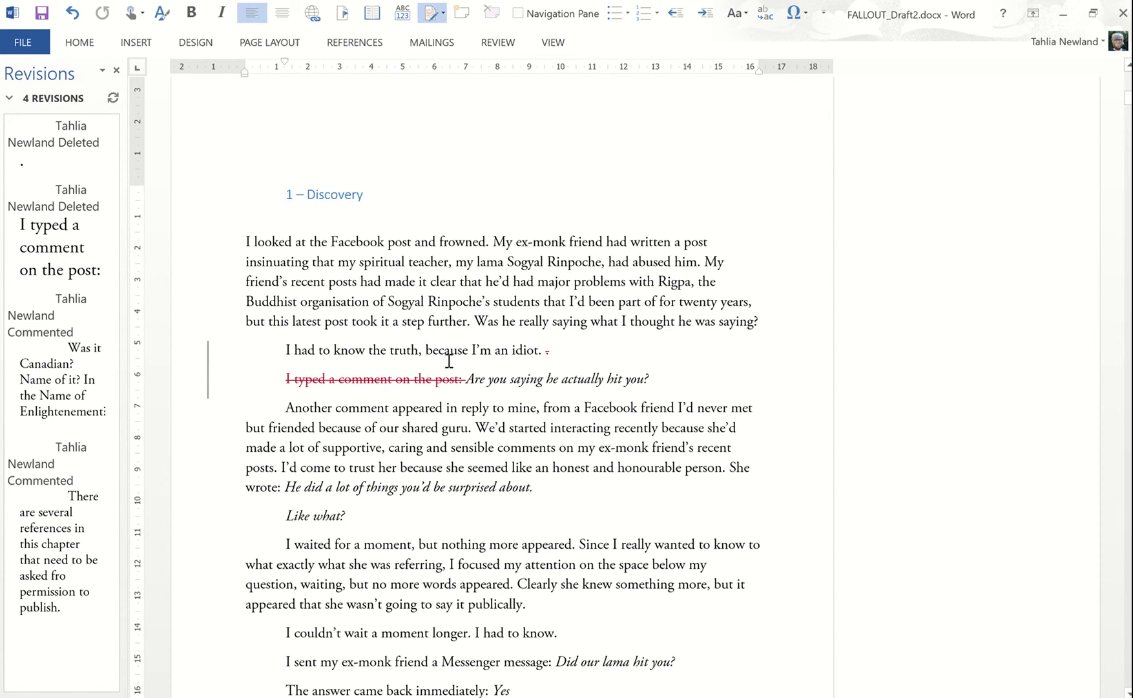
# Undo the acceptance of the ", because I'm an idiot." insertion.
pyautogui.click(82, 45)
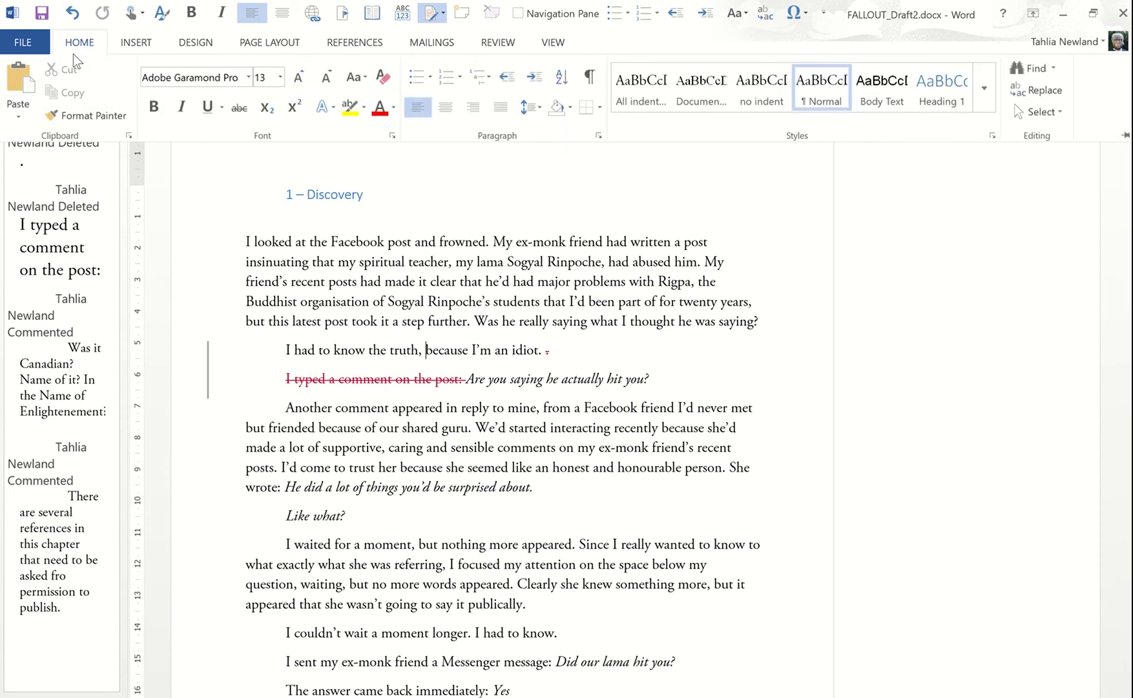
pyautogui.click(76, 15)
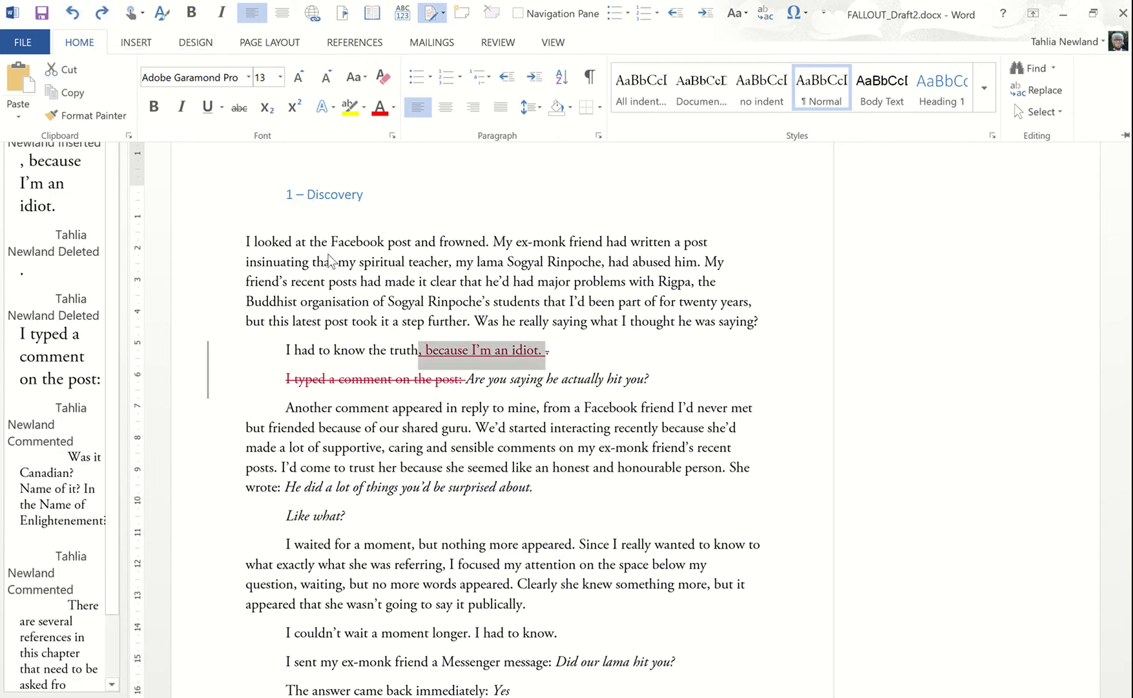
pyautogui.click(329, 254)
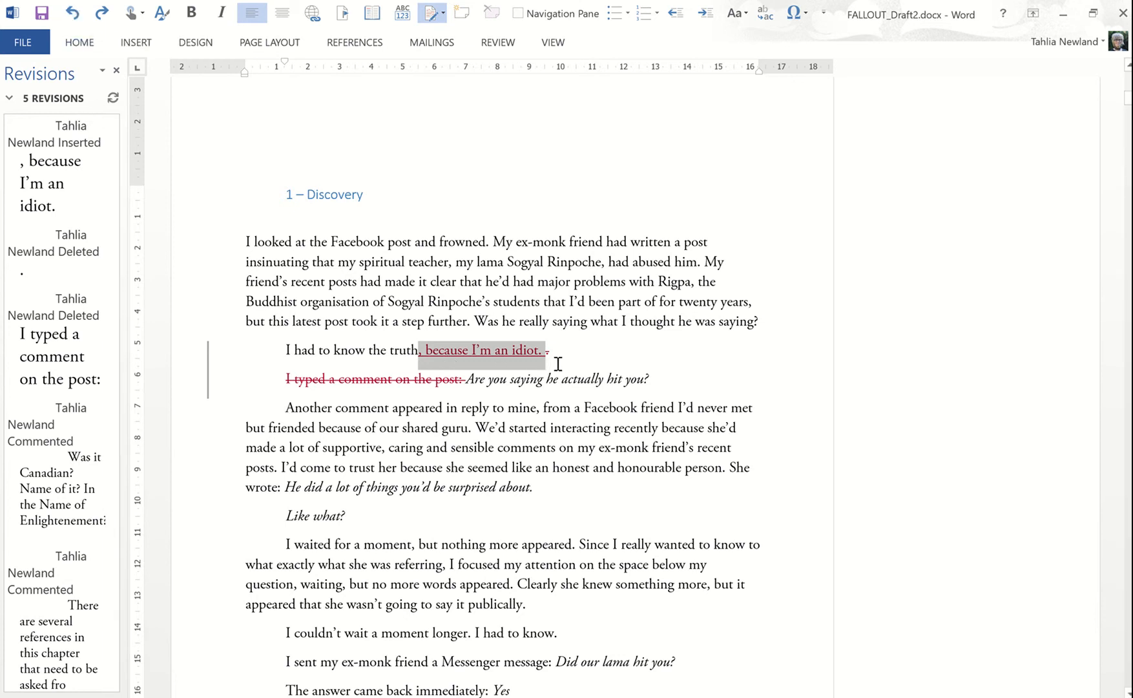
# Reject the tracked insertion ", because I'm an idiot." after "I had to know the truth" and move on to the following change.
pyautogui.click(416, 358)
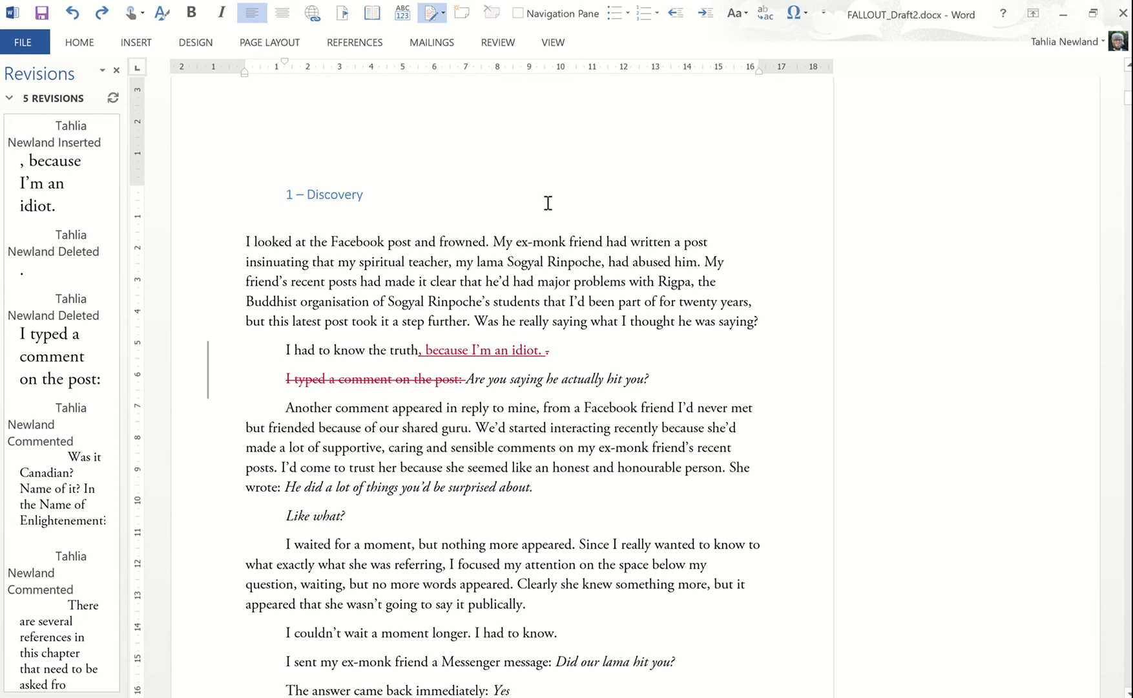
pyautogui.click(498, 43)
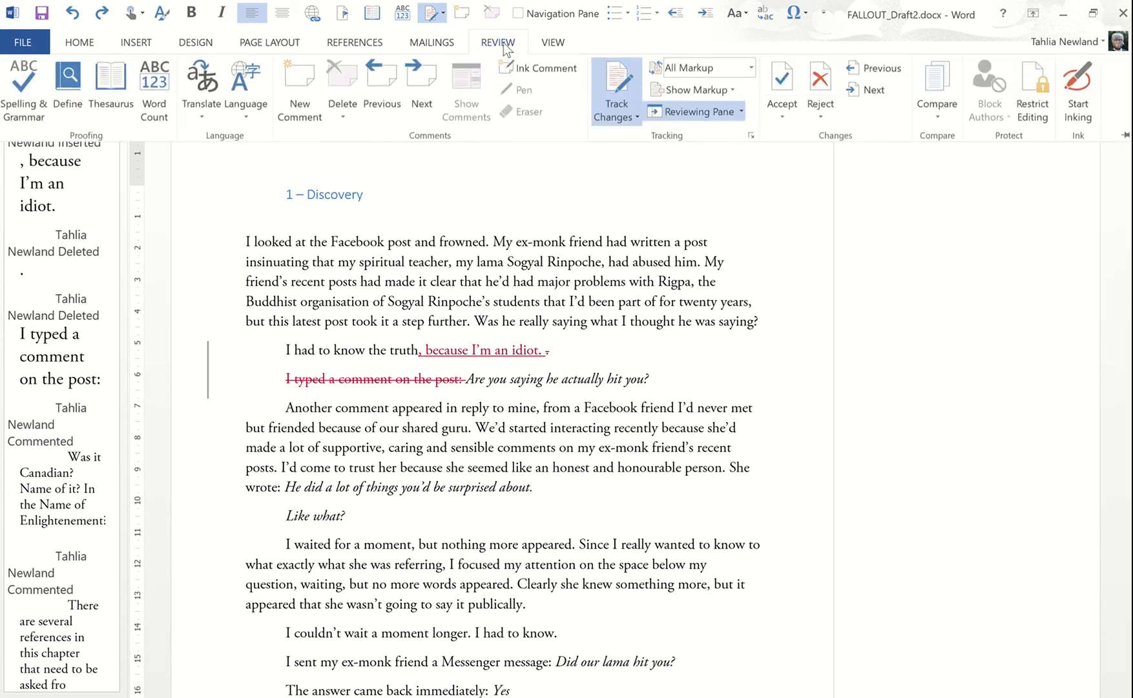
pyautogui.click(825, 115)
pyautogui.click(829, 135)
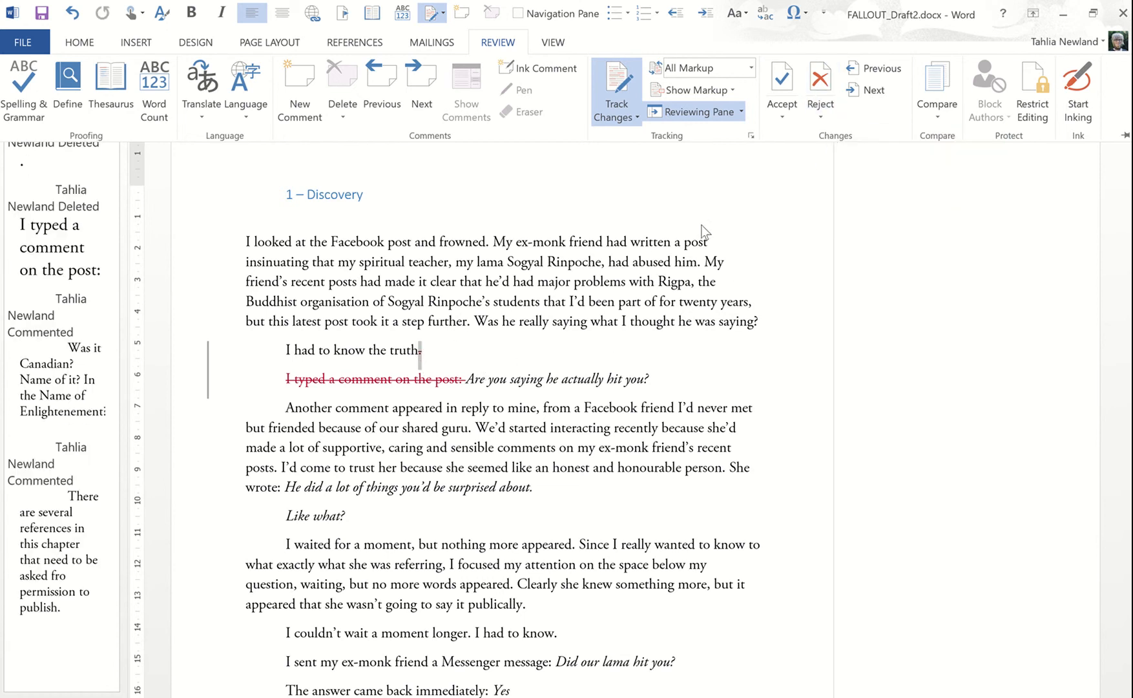
# Reject the tracked deletion of the full stop after "I had to know the truth".
pyautogui.click(815, 109)
pyautogui.click(825, 140)
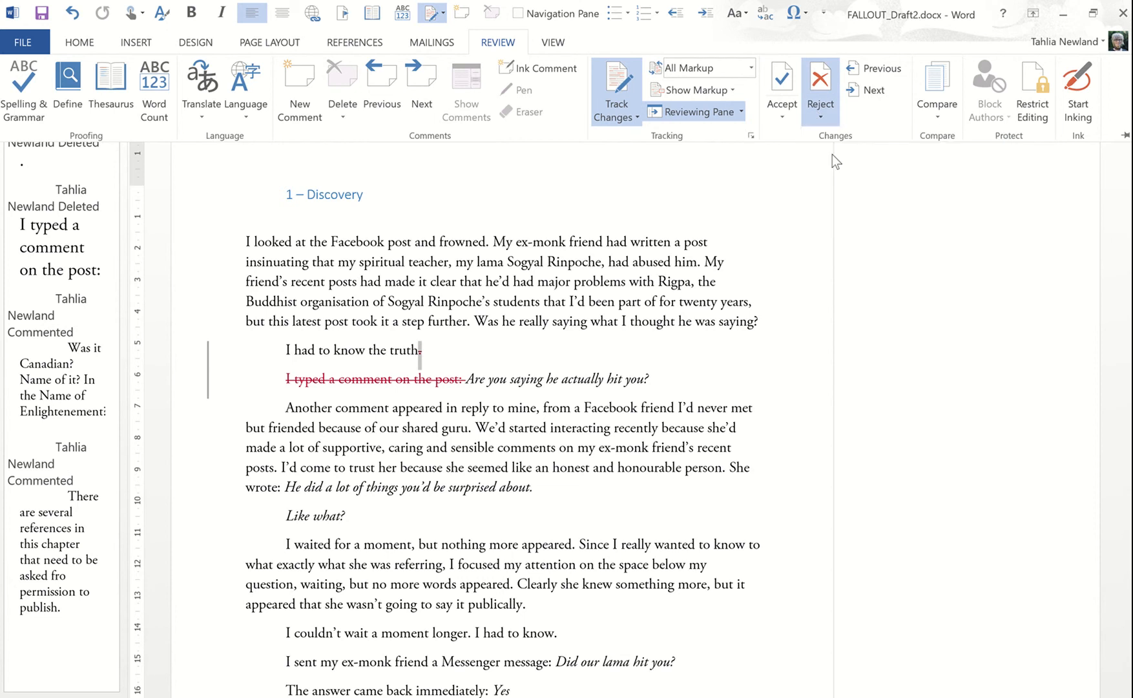
pyautogui.click(429, 349)
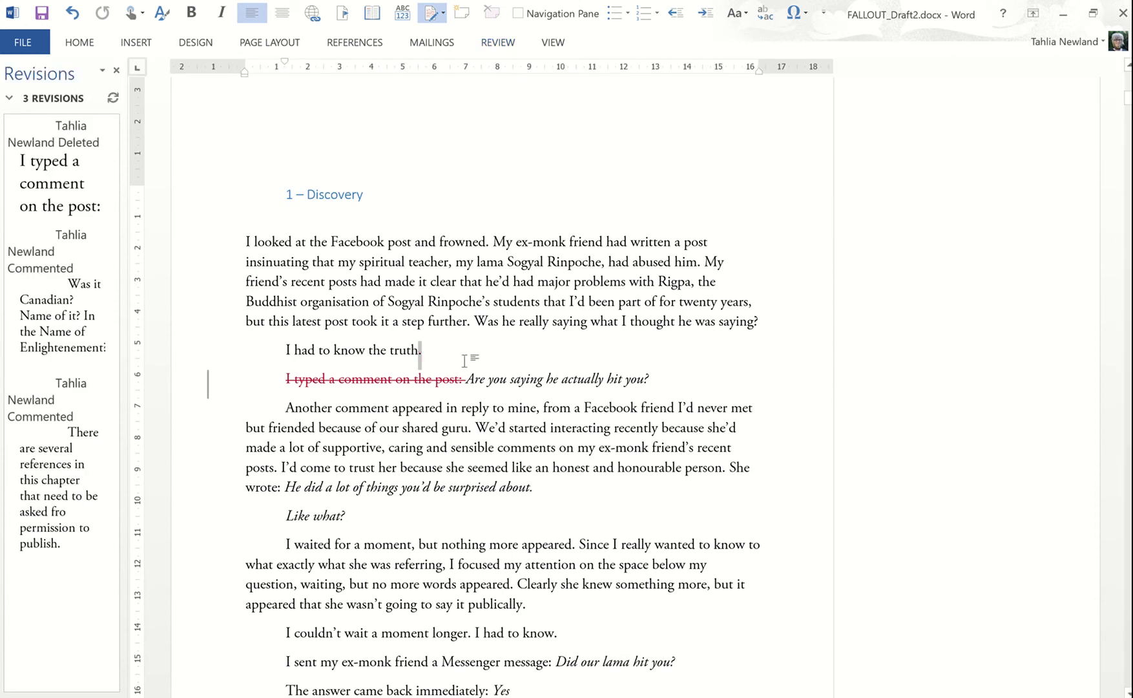
# View the chapter in Simple Markup and return the review display to All Markup.
pyautogui.click(475, 378)
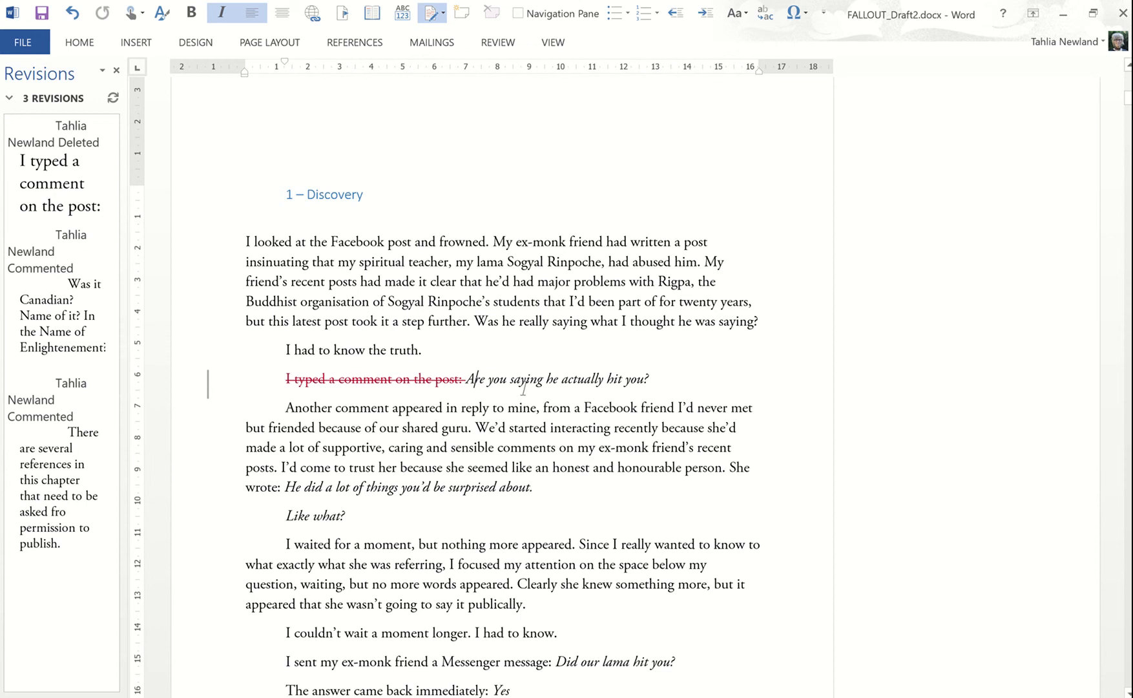
pyautogui.click(493, 45)
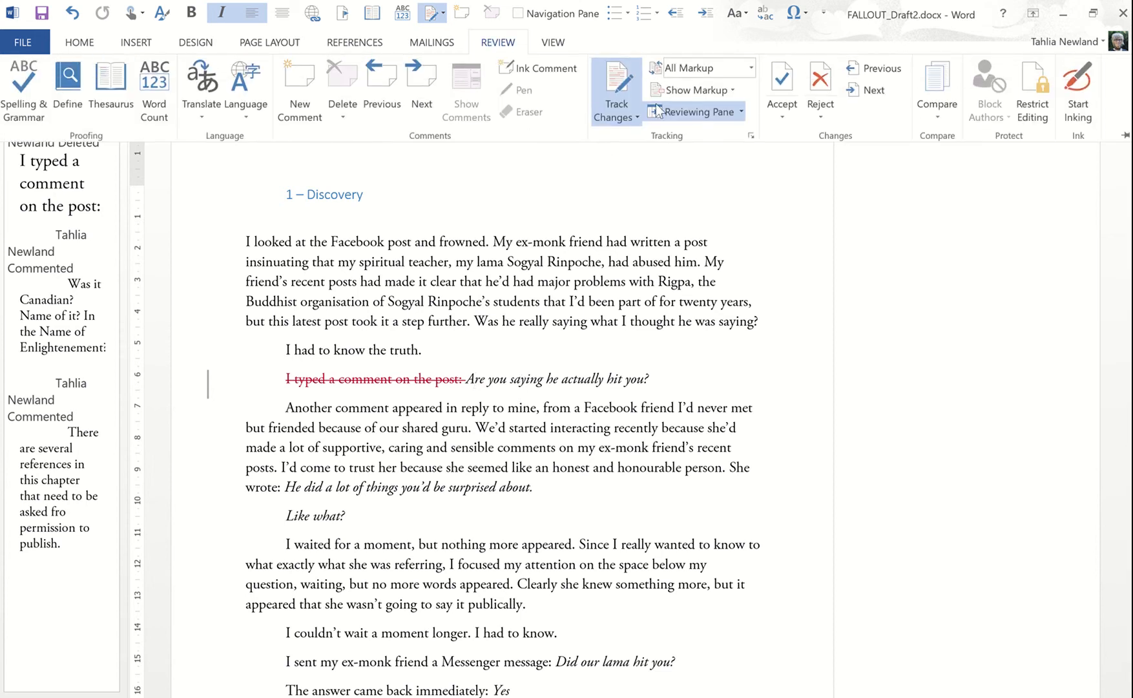
pyautogui.click(750, 68)
pyautogui.click(728, 88)
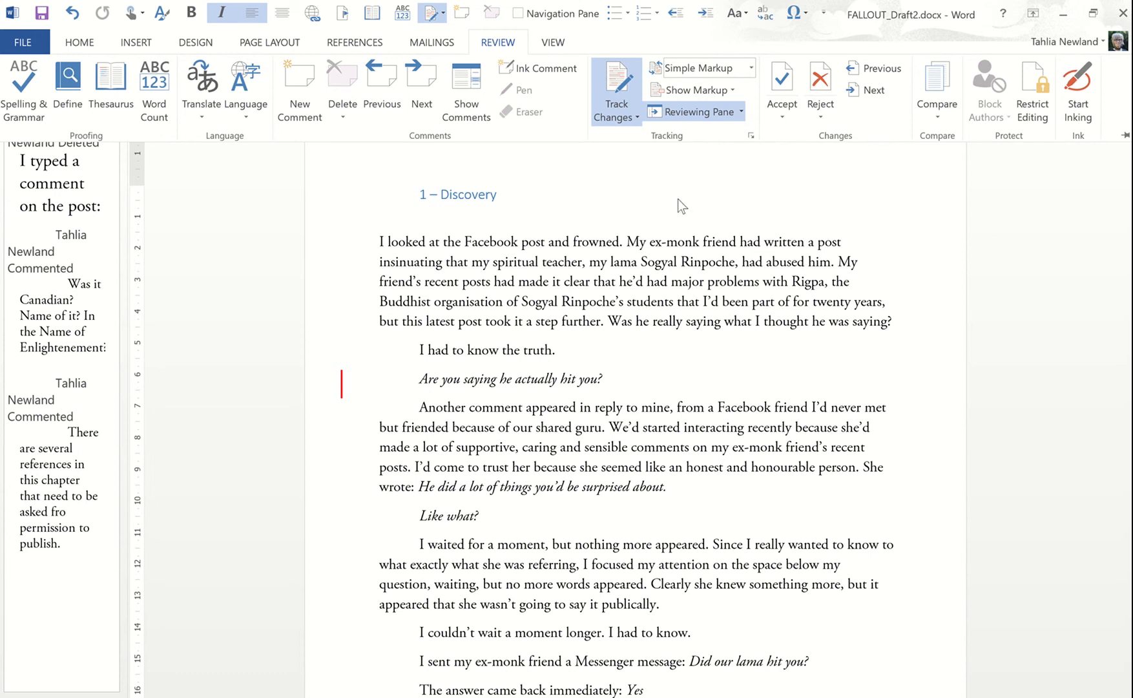
pyautogui.click(742, 72)
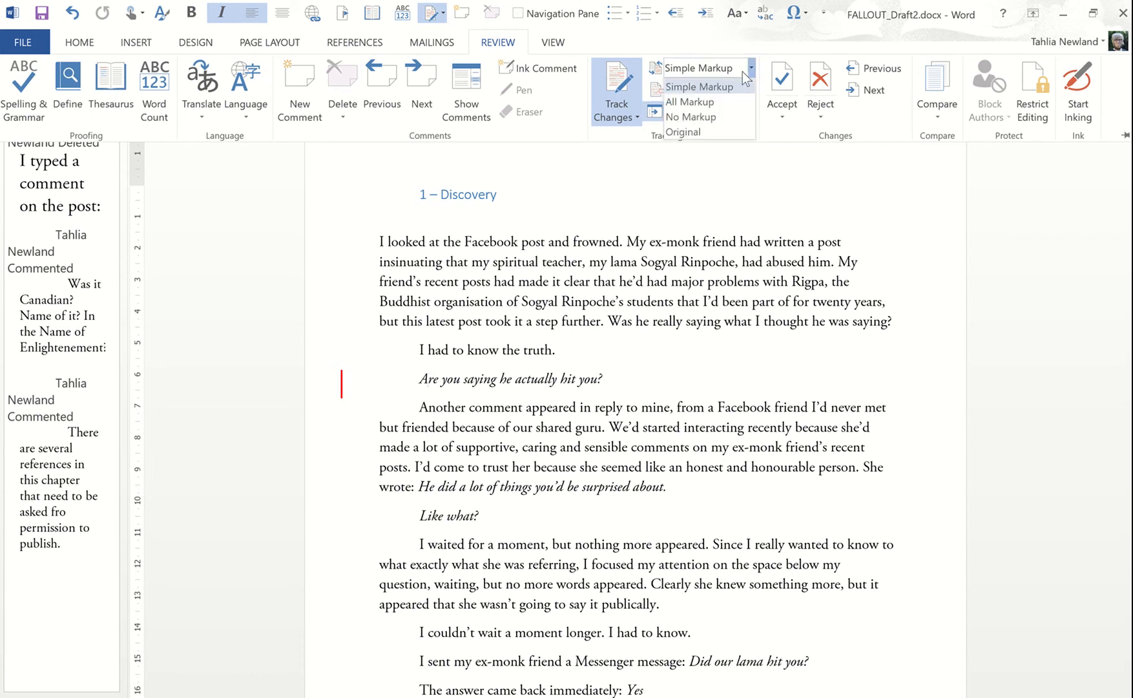
pyautogui.click(693, 102)
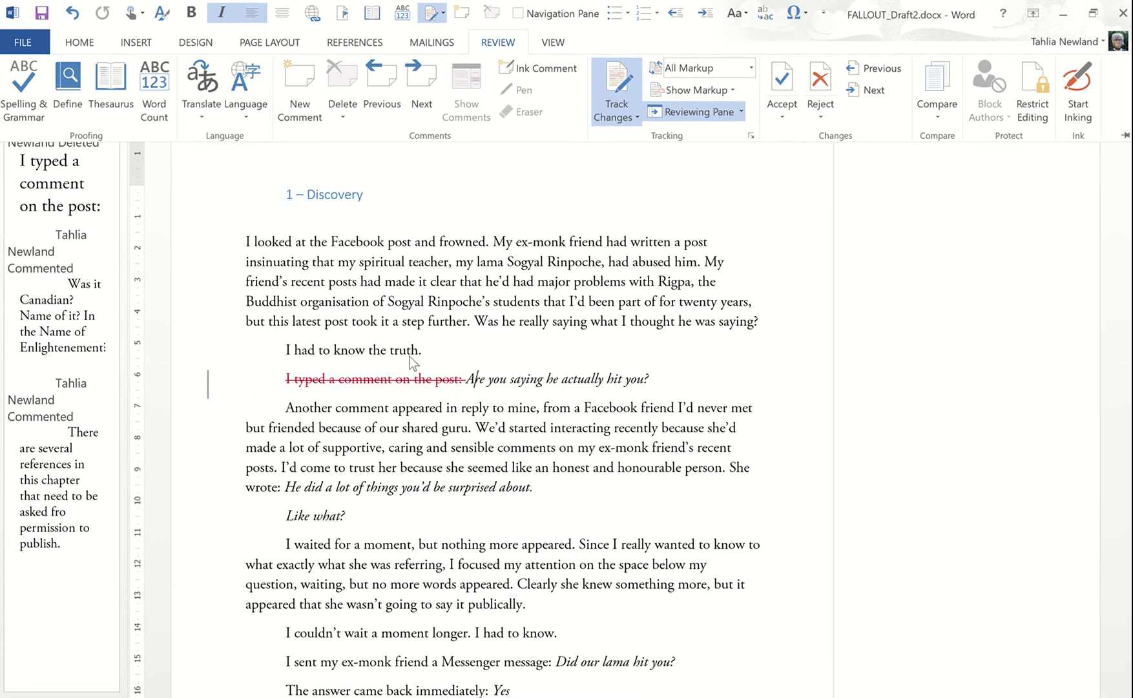
pyautogui.click(291, 379)
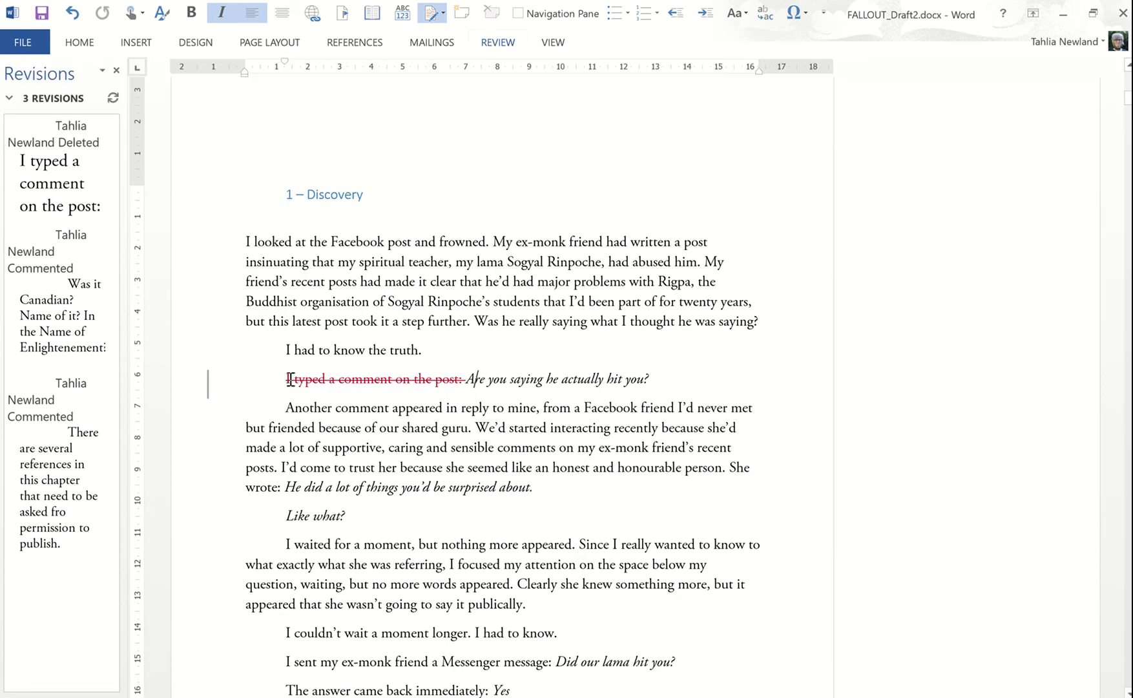
pyautogui.click(487, 379)
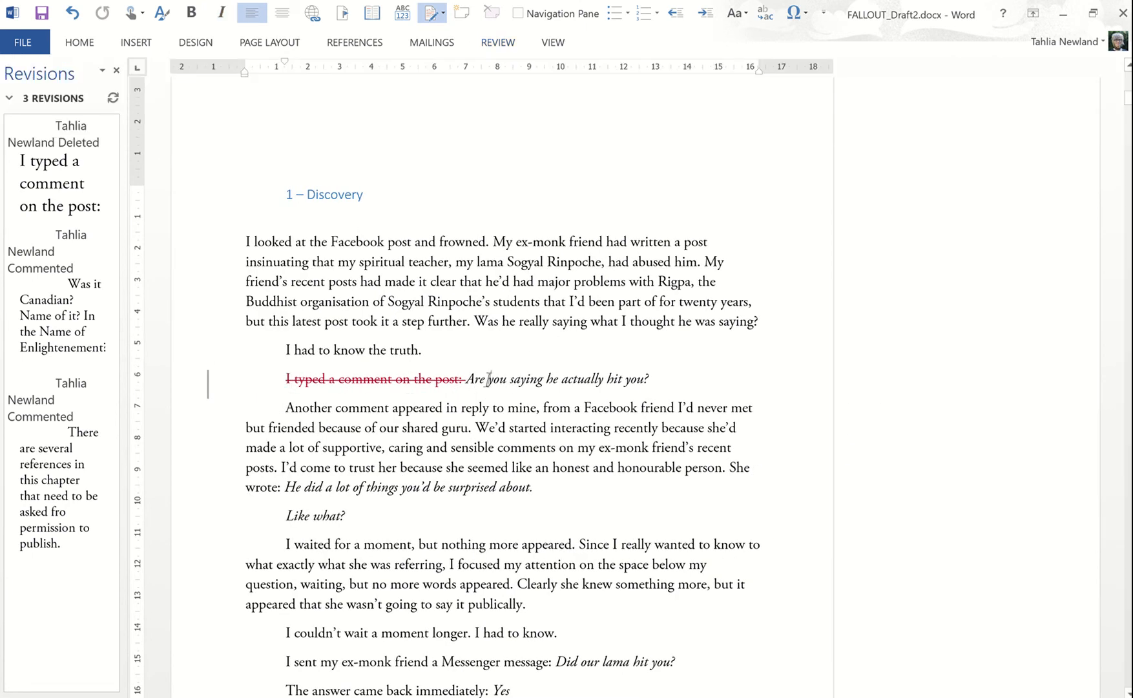
pyautogui.click(505, 44)
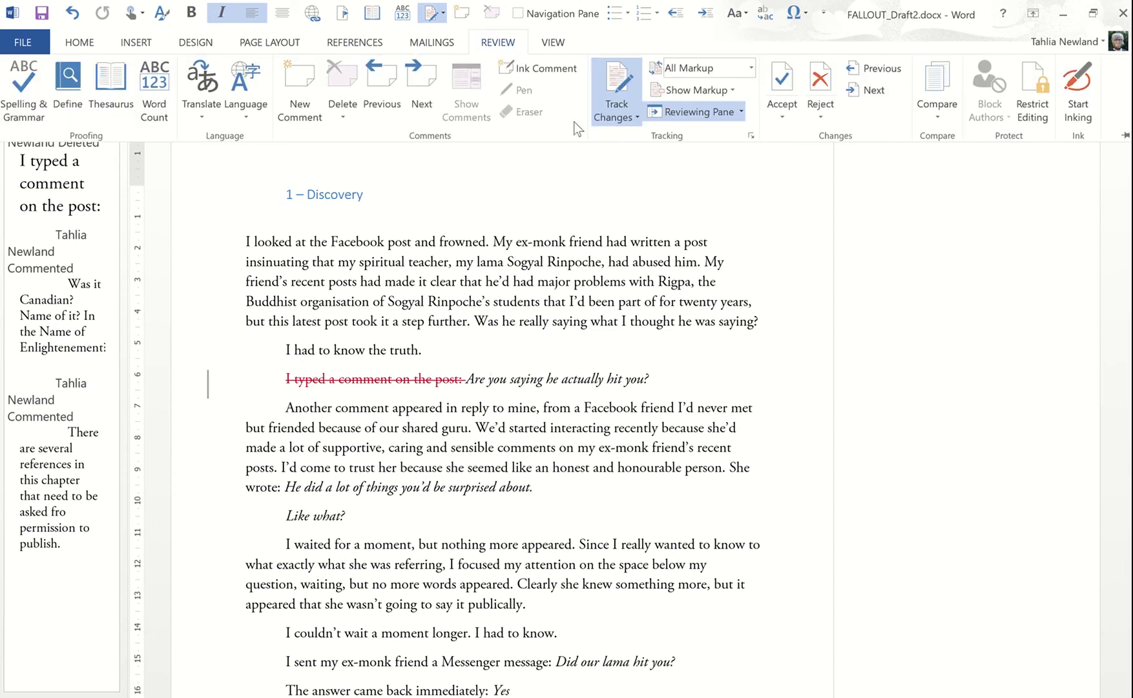
pyautogui.click(820, 116)
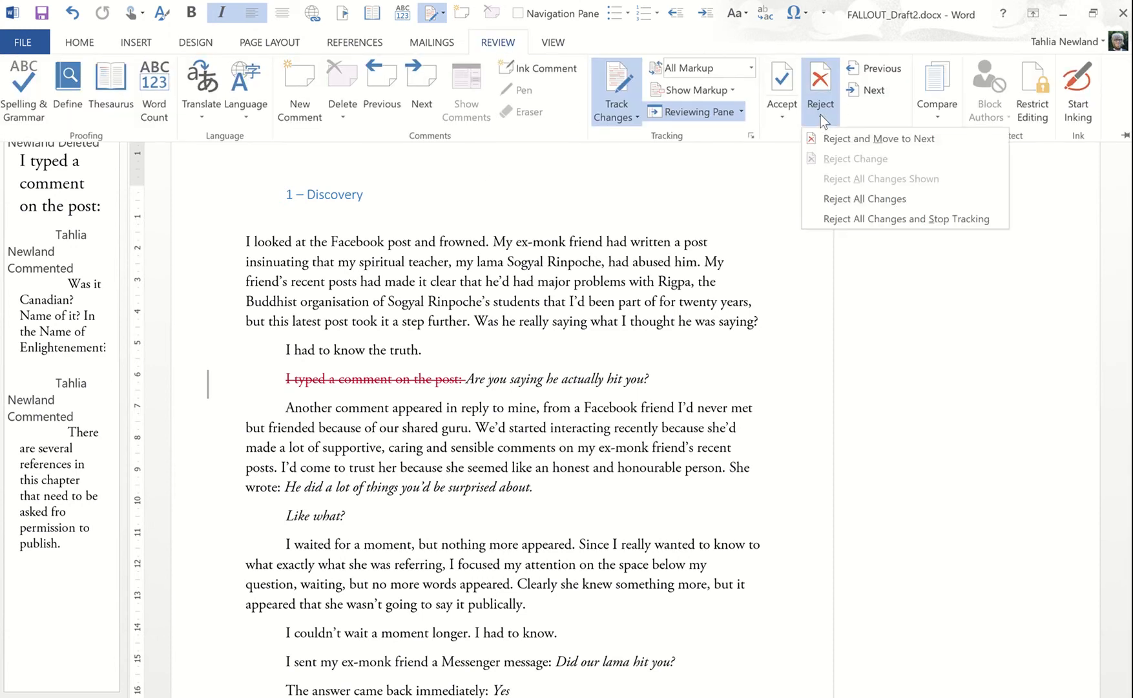
pyautogui.click(286, 381)
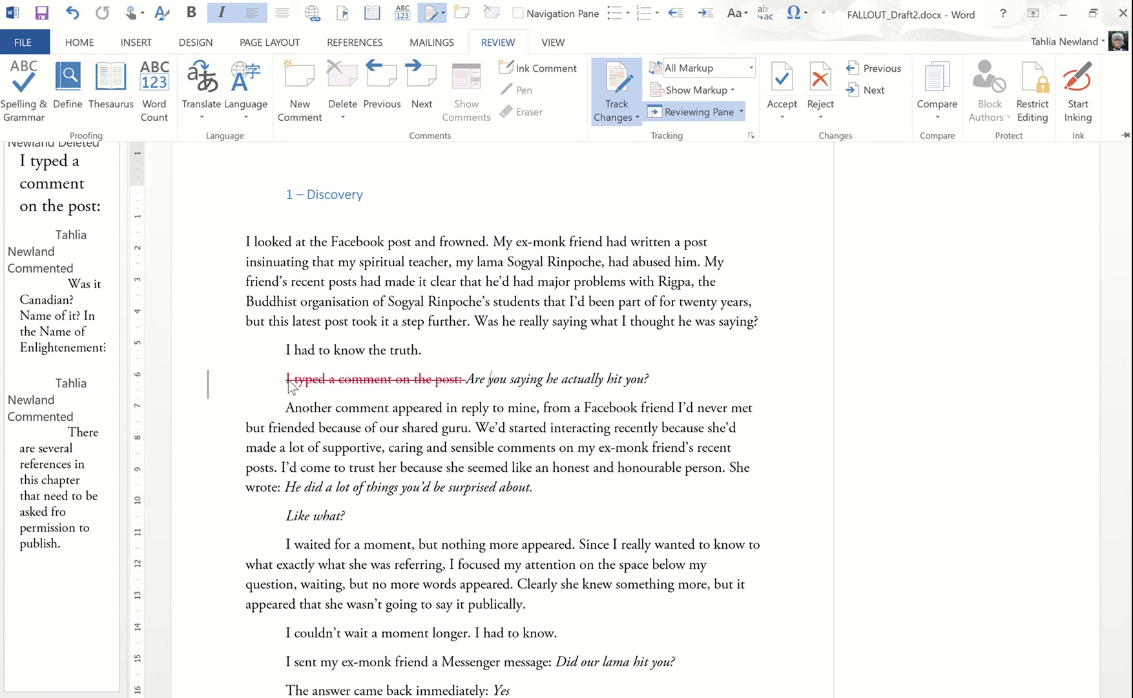
# Reject the tracked deletion of "I typed a comment on the post:" before "Are you saying he actually hit you?".
pyautogui.click(286, 381)
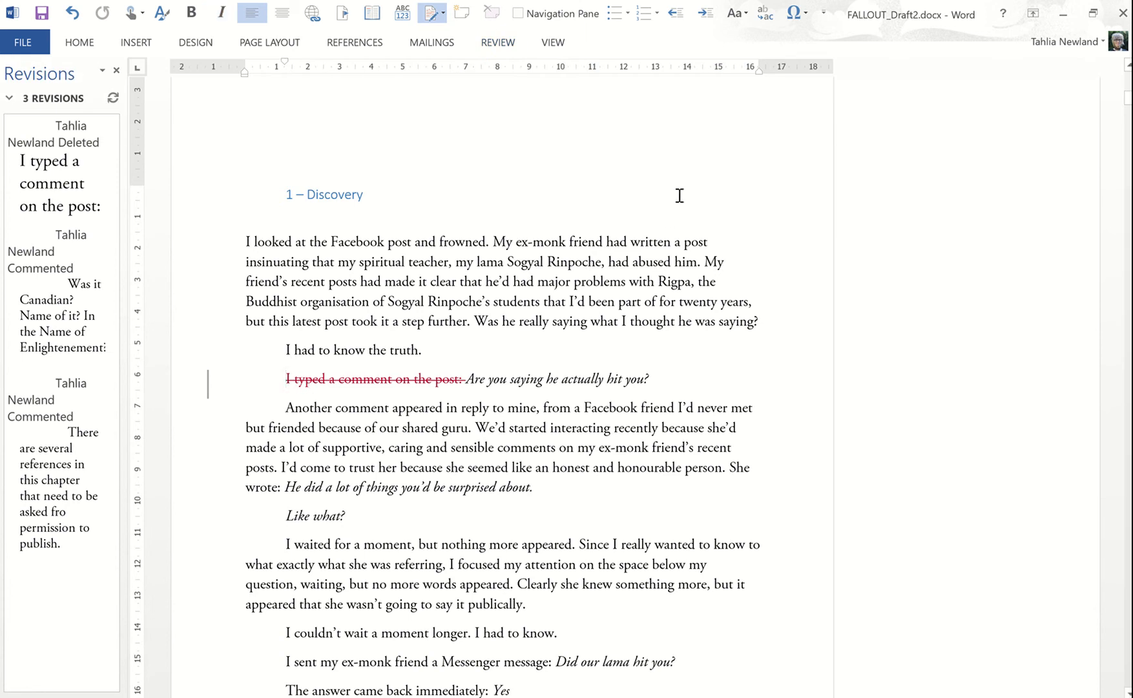
pyautogui.click(499, 44)
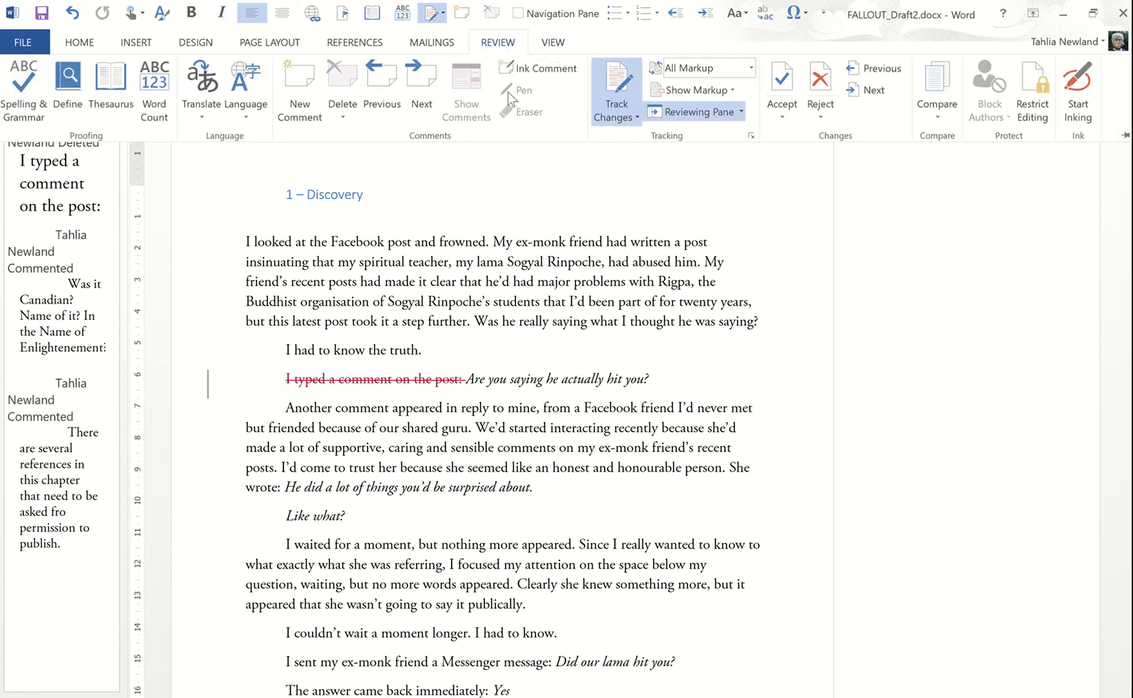
pyautogui.click(820, 113)
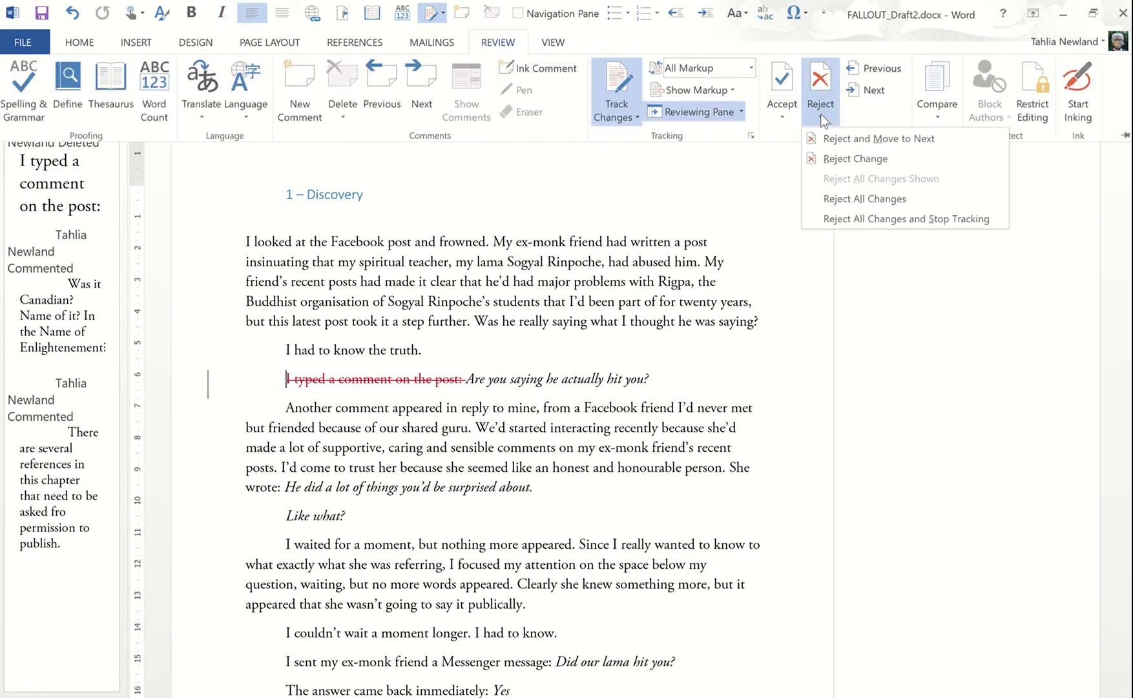
pyautogui.click(843, 159)
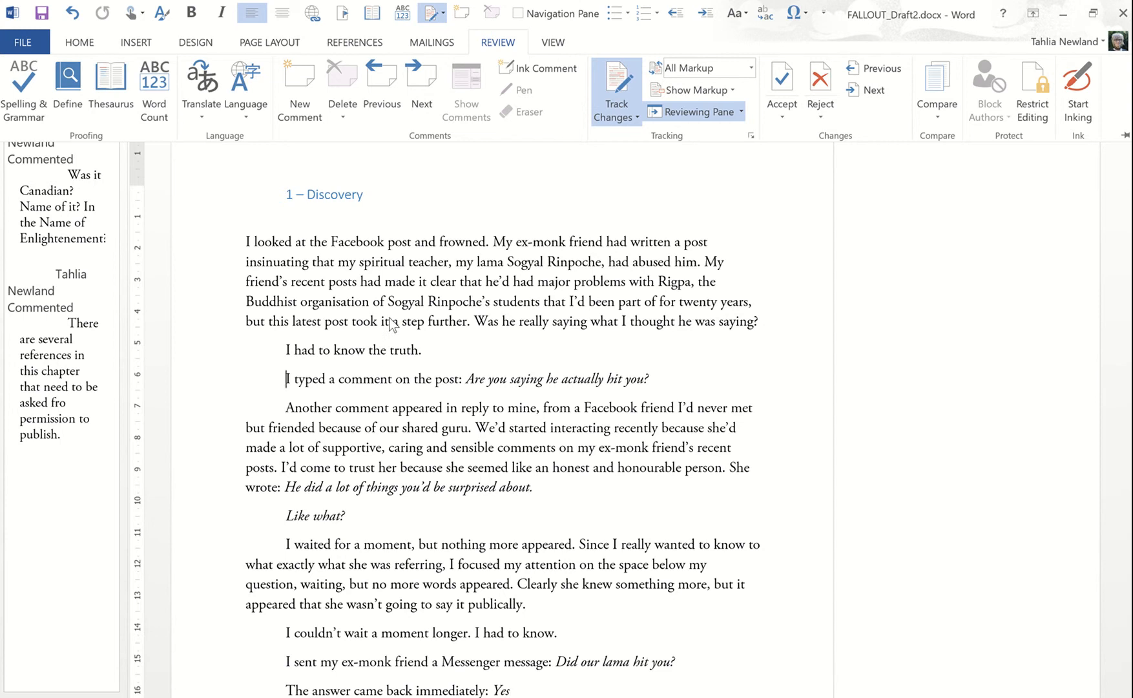
# Turn Track Changes off and back on twice, ending with tracking switched on.
pyautogui.click(625, 115)
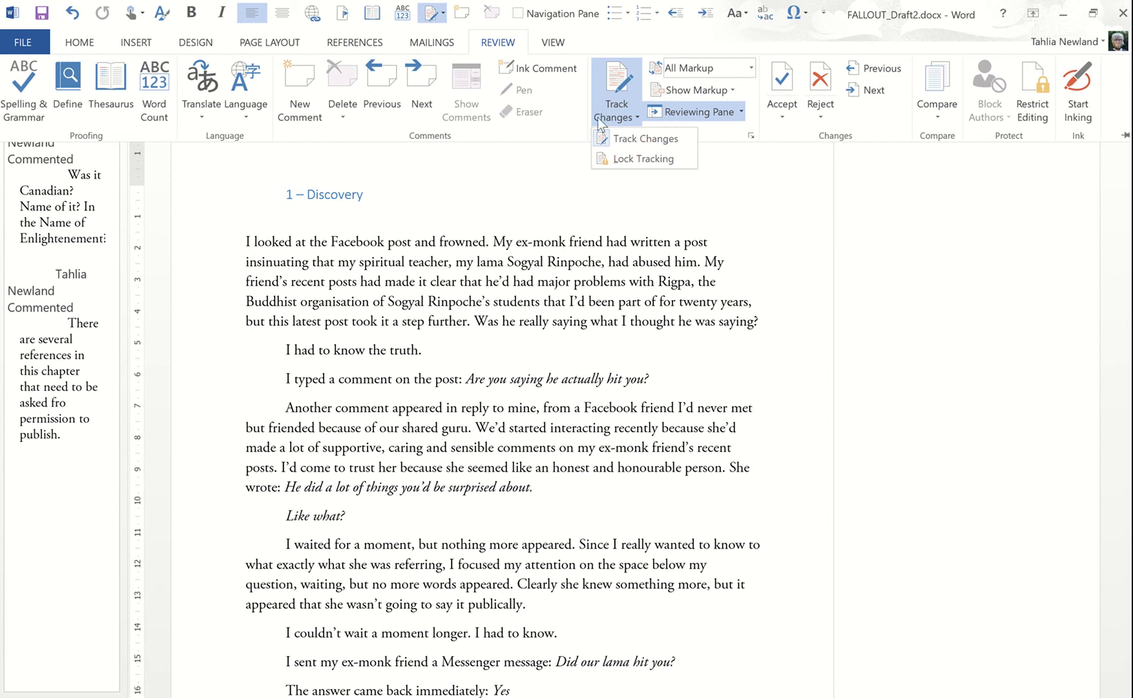
pyautogui.click(649, 142)
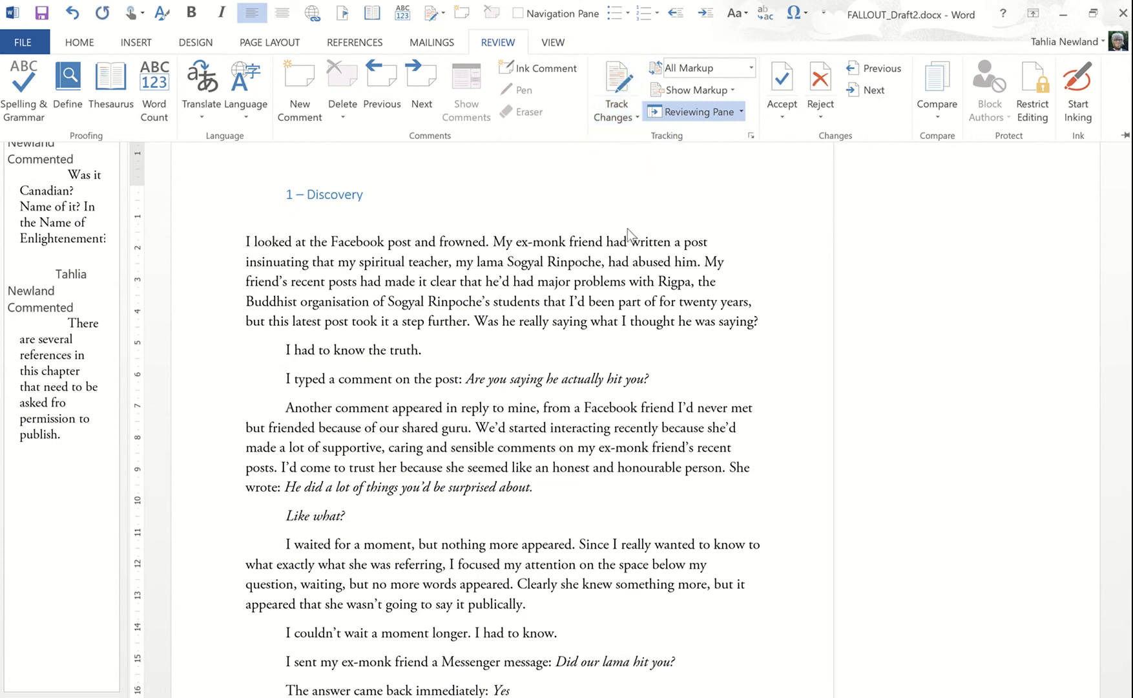
pyautogui.click(618, 116)
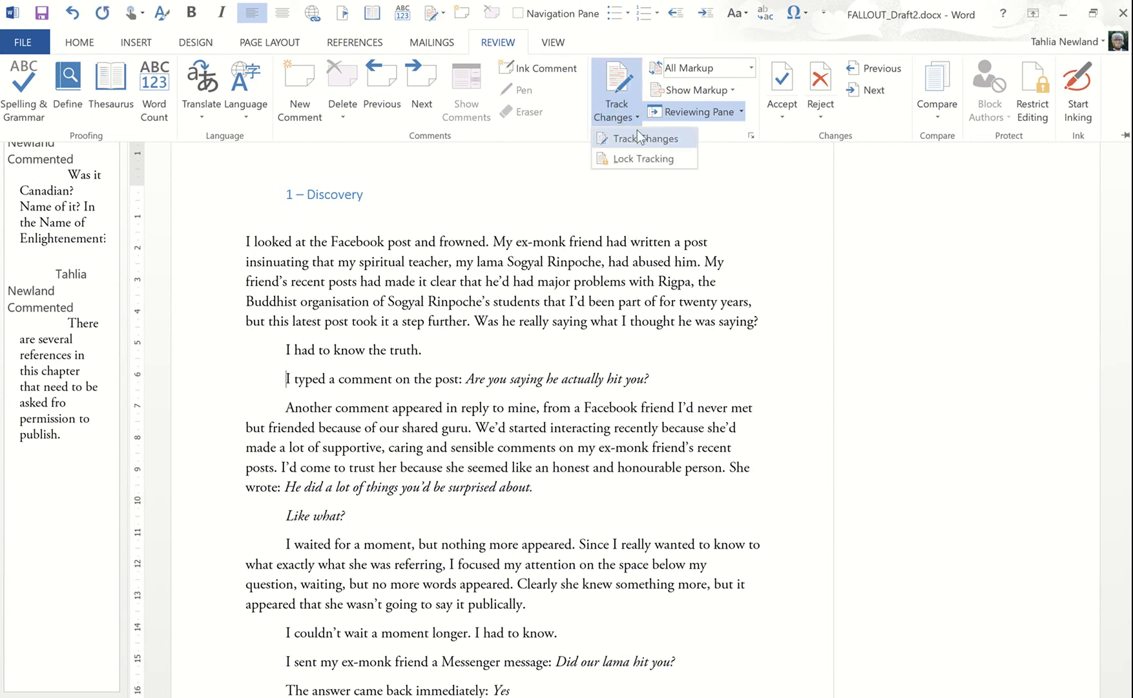
pyautogui.click(634, 139)
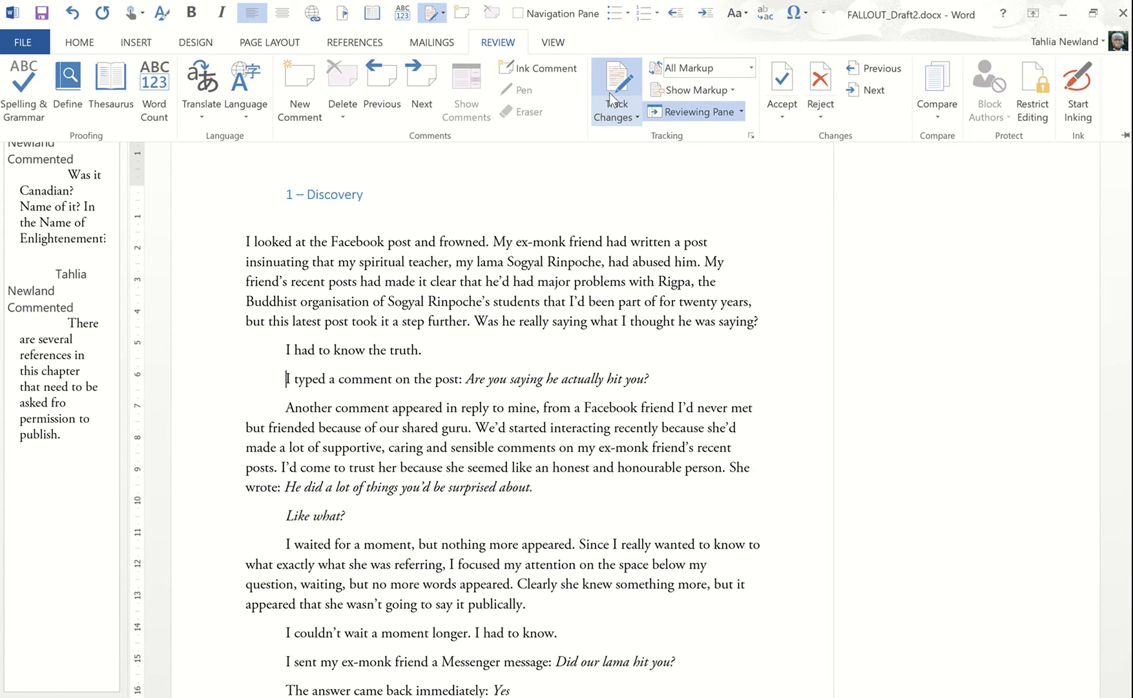
pyautogui.click(636, 119)
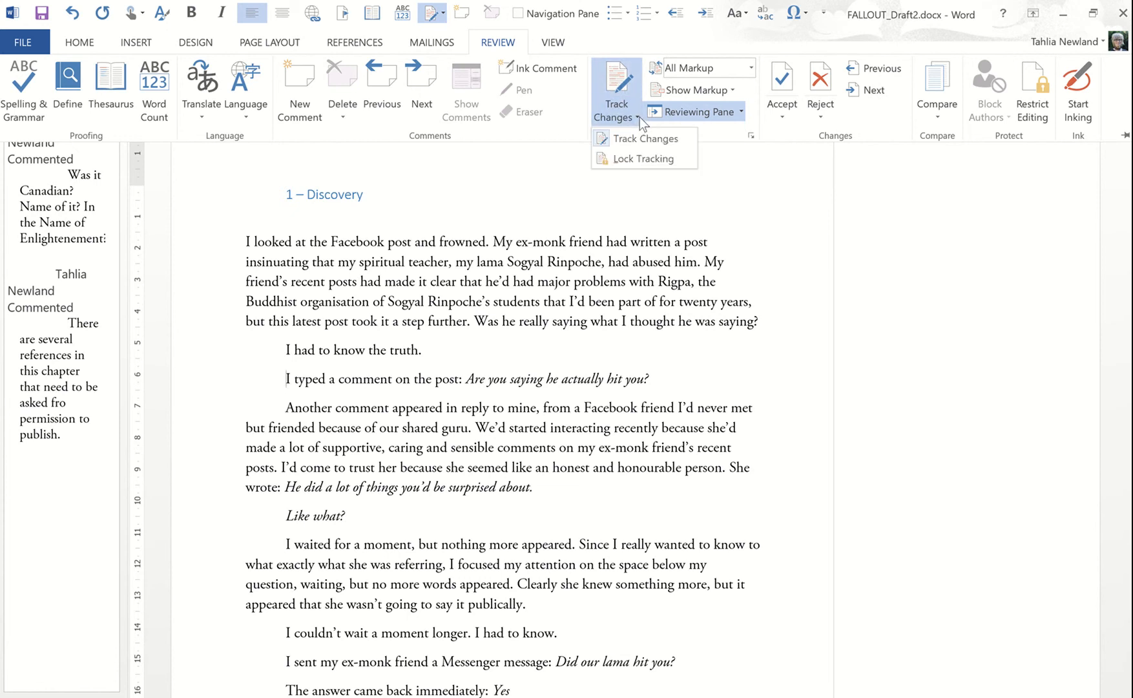
pyautogui.click(633, 137)
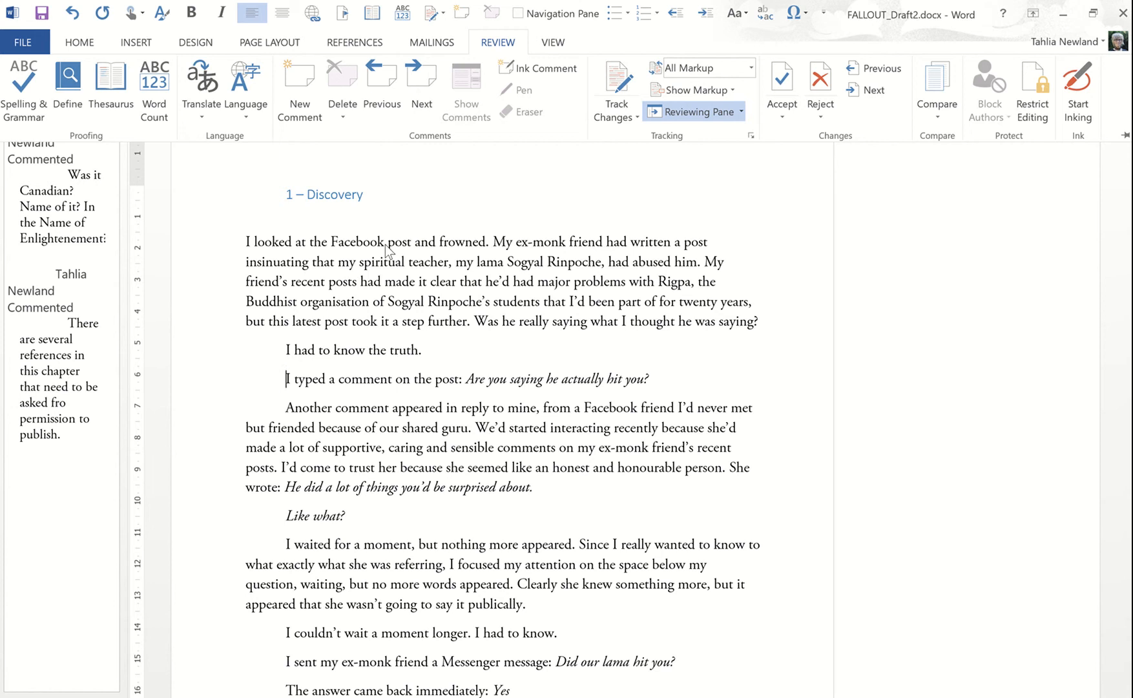
pyautogui.hotkey('ctrl', 'F1')
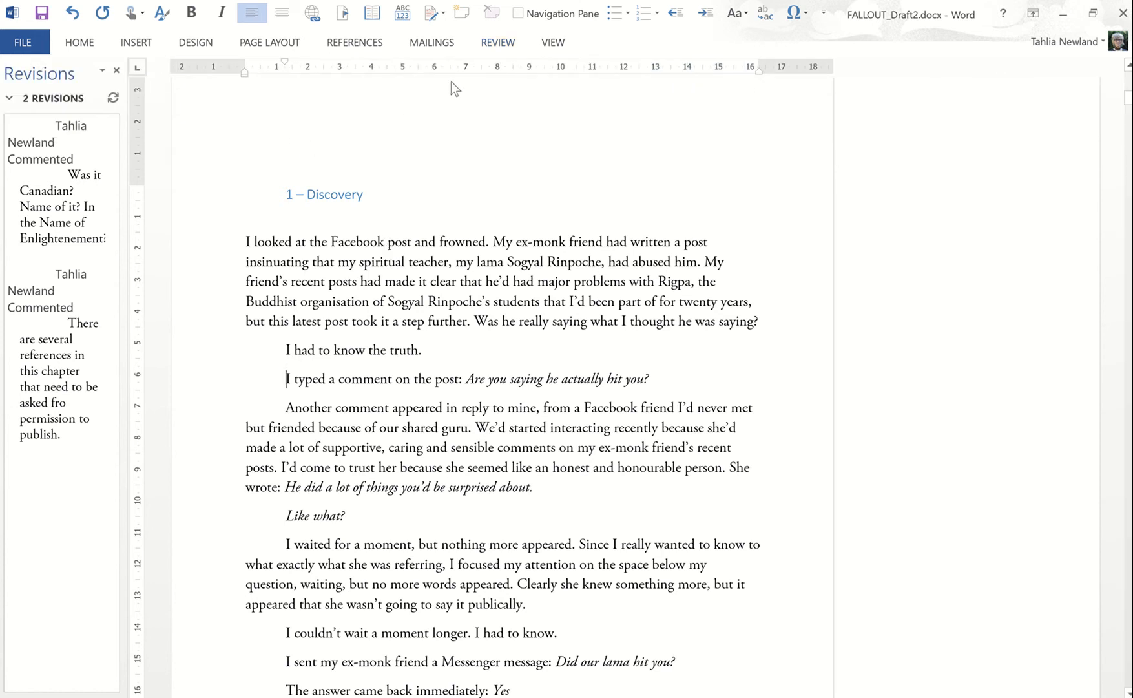
pyautogui.click(498, 42)
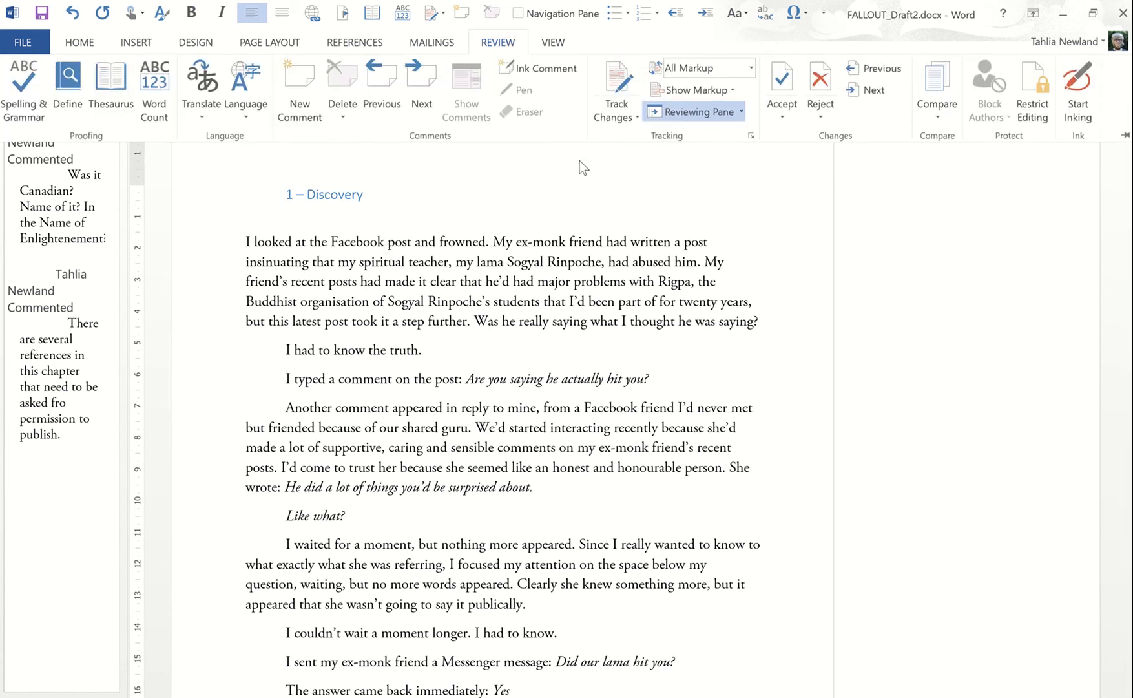
pyautogui.click(612, 97)
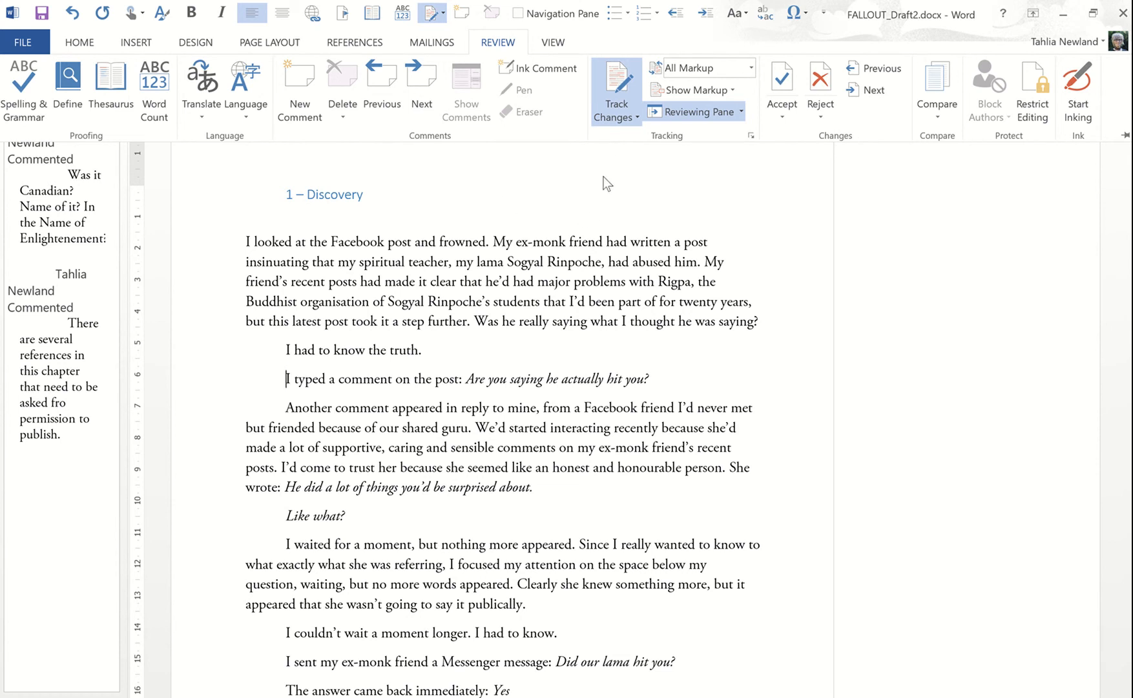
# Set the review display to Simple Markup, hiding the Reviewing Pane before the change and showing it again after.
pyautogui.click(729, 113)
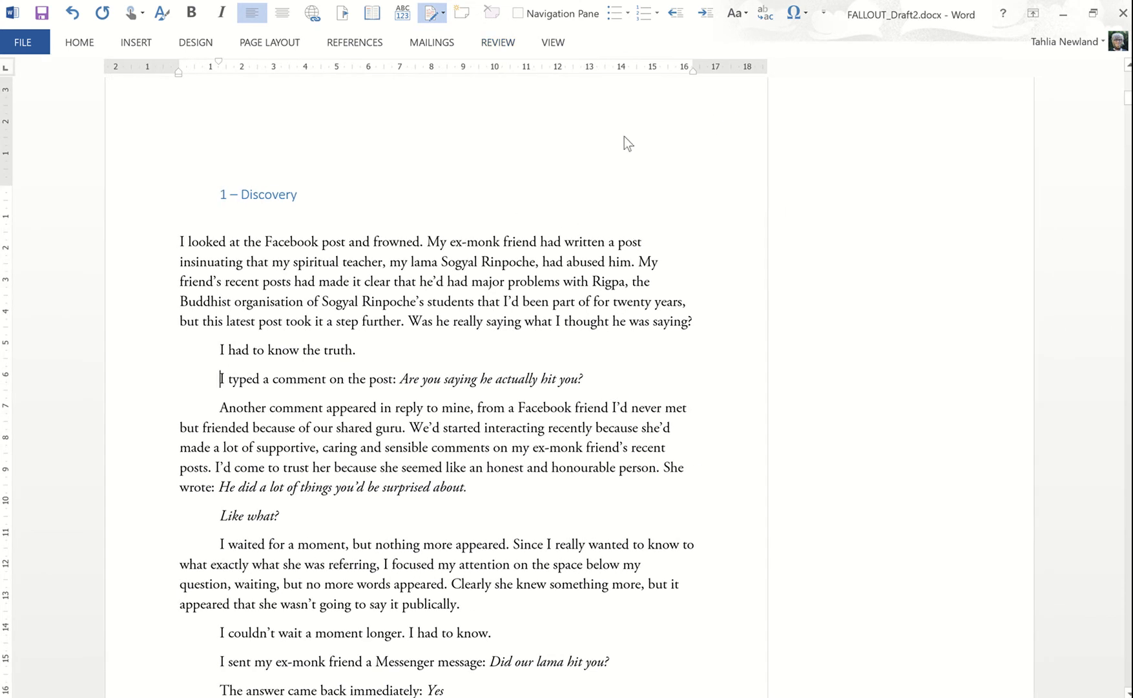
pyautogui.click(496, 41)
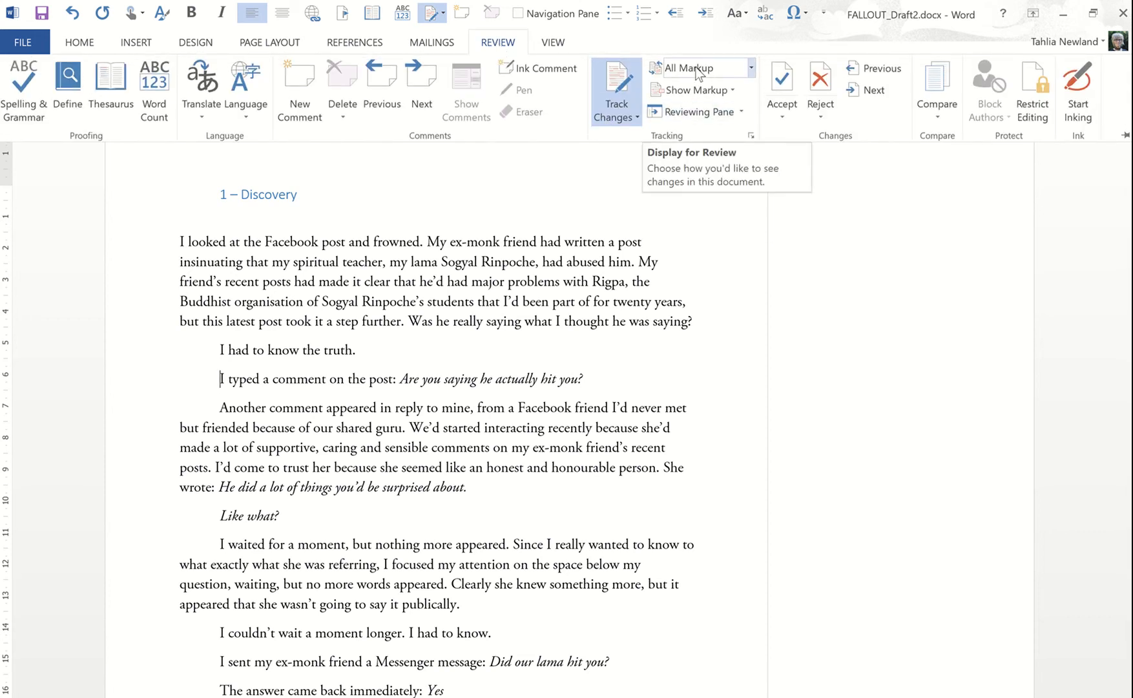
pyautogui.click(750, 72)
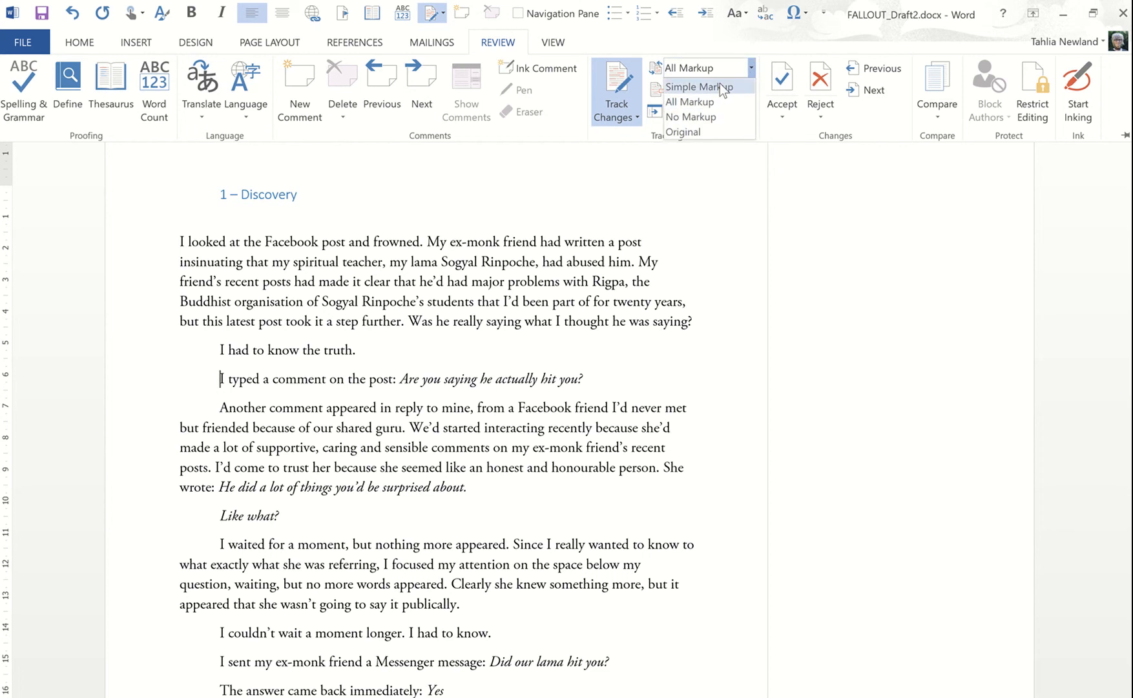
pyautogui.click(718, 84)
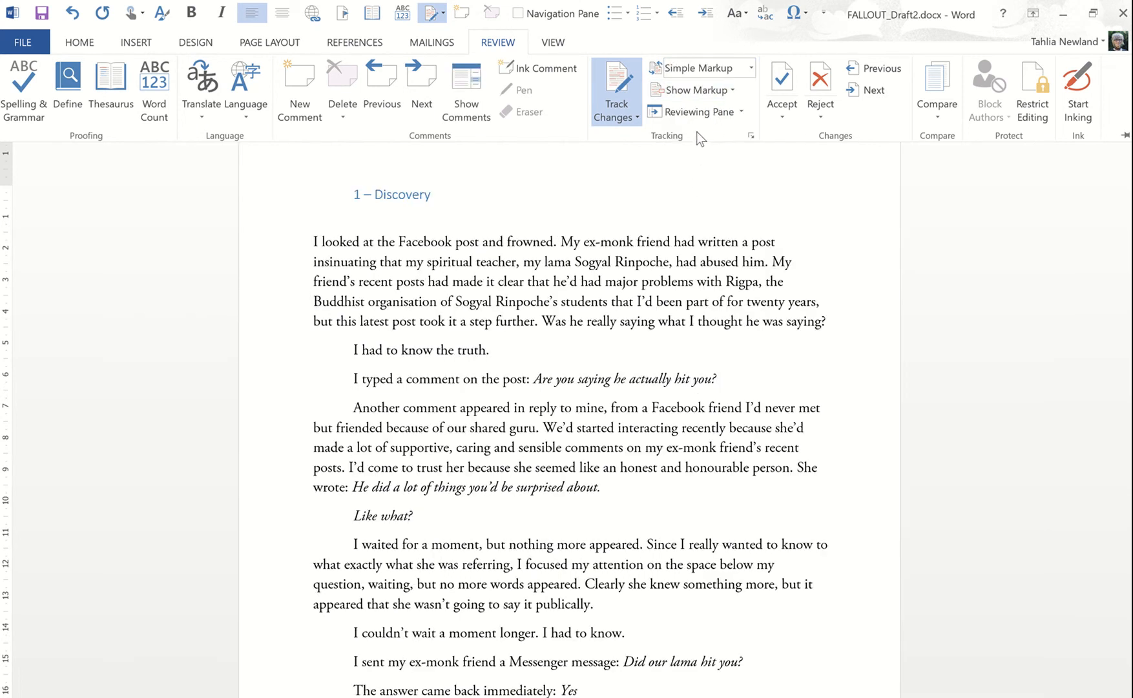
pyautogui.click(695, 120)
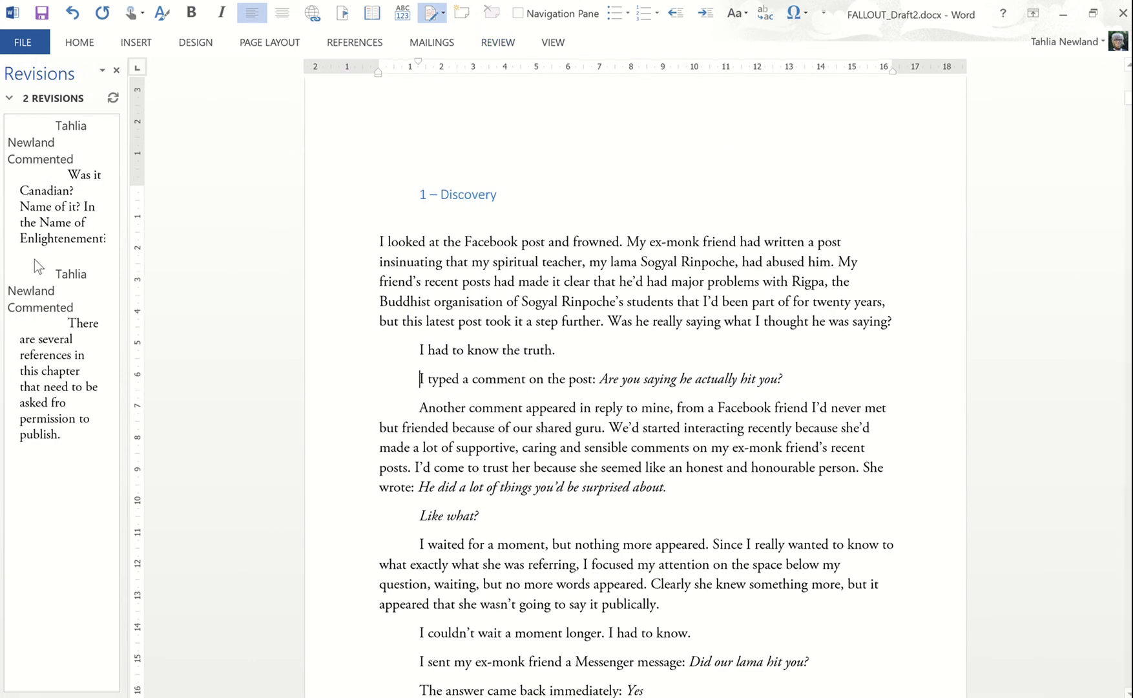
# Go to the comment attached to "Canadian", open it from its balloon and delete it.
pyautogui.click(48, 221)
pyautogui.scroll(2, 513, 285)
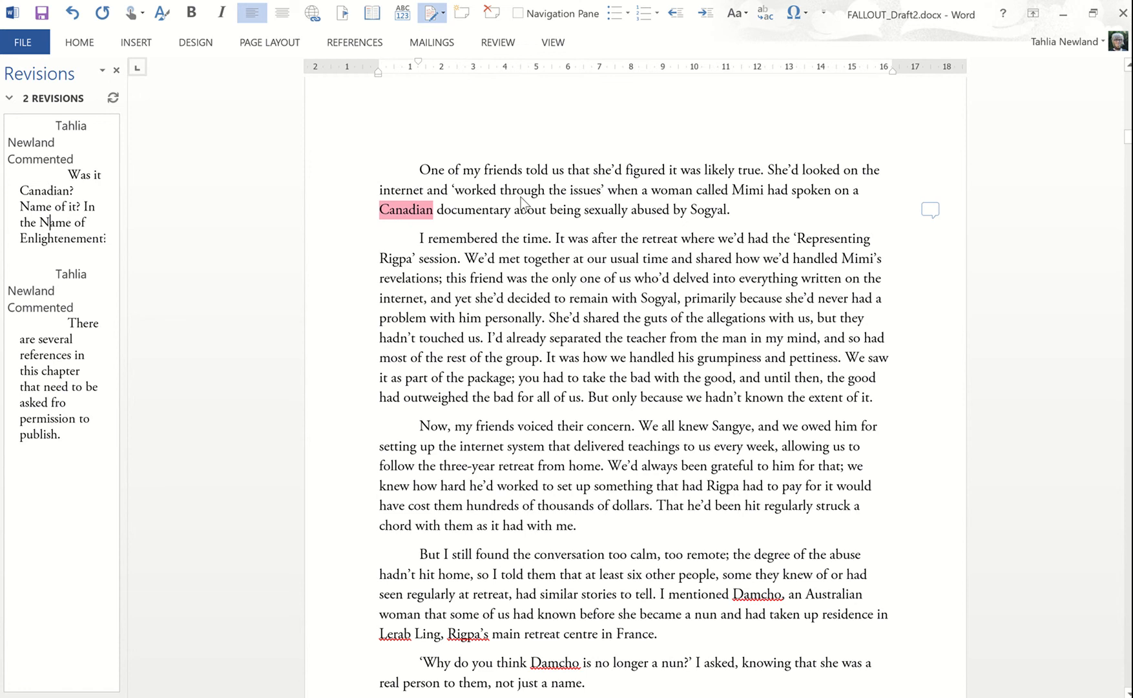
pyautogui.click(931, 211)
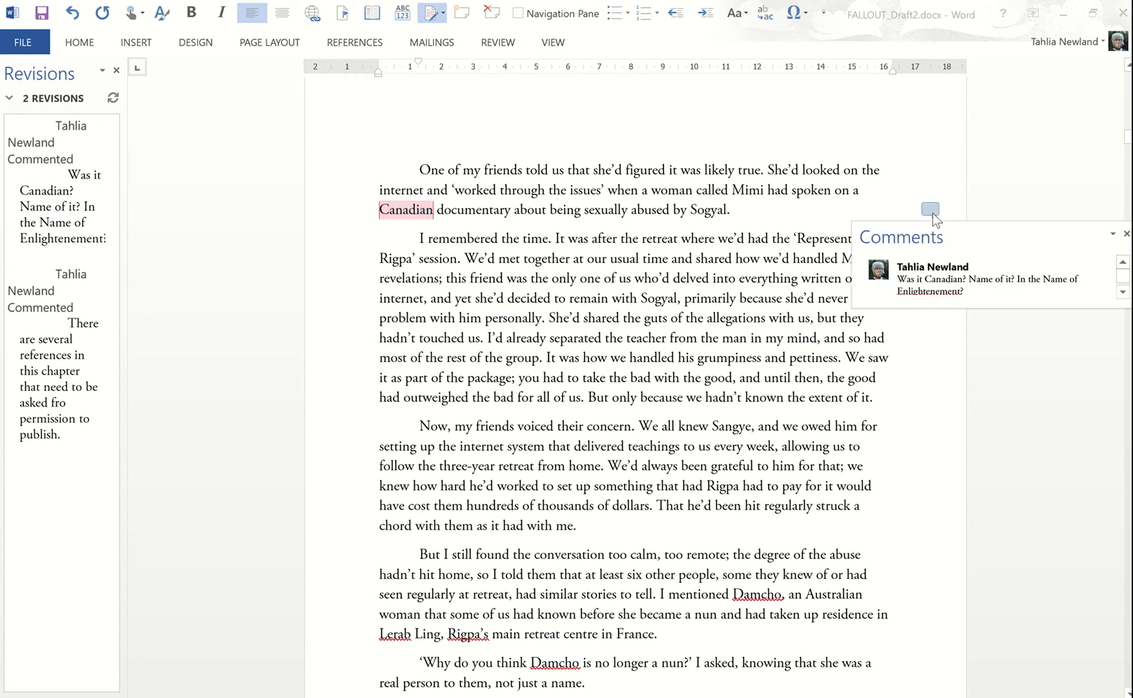
pyautogui.click(492, 16)
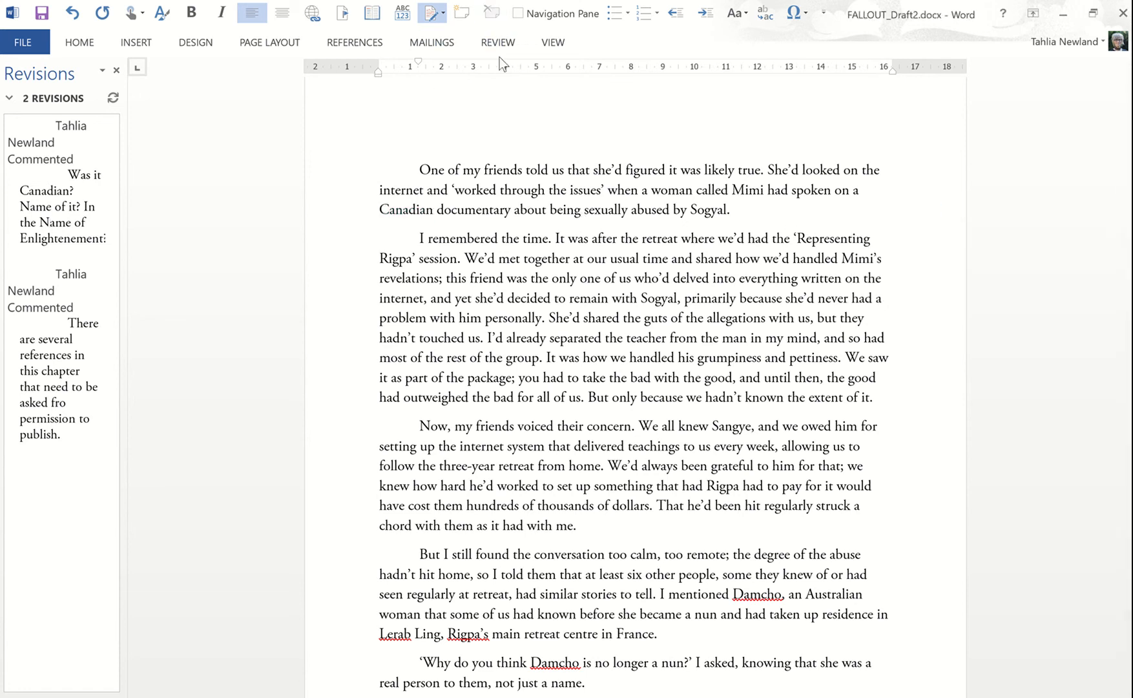
pyautogui.click(512, 225)
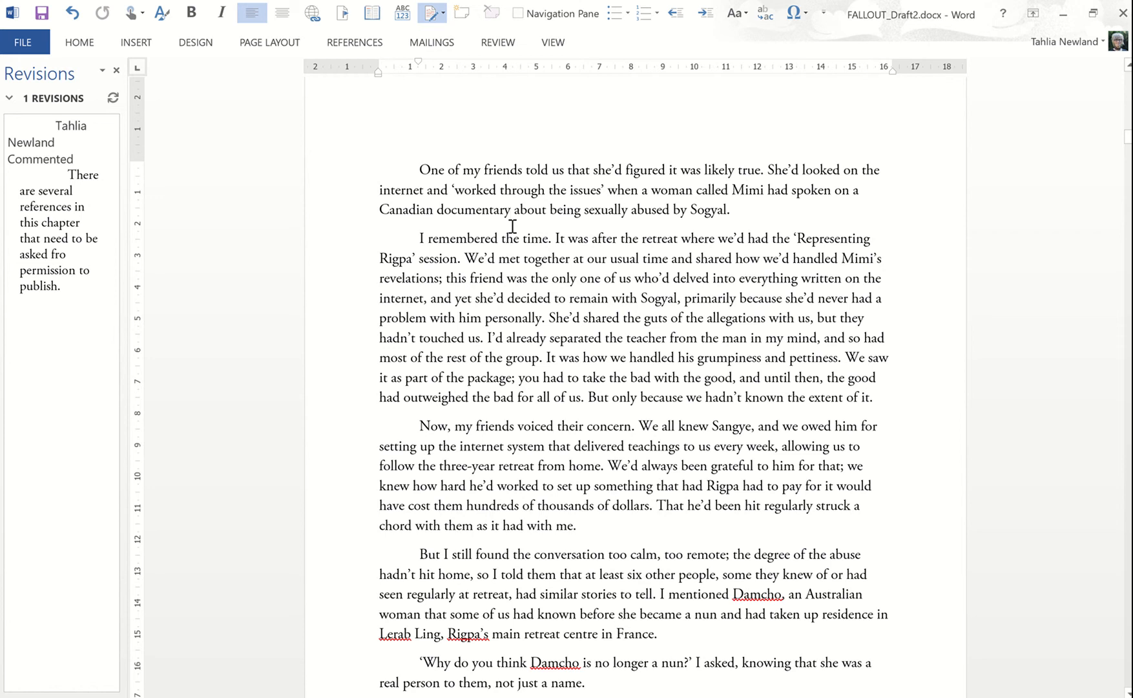
pyautogui.click(488, 43)
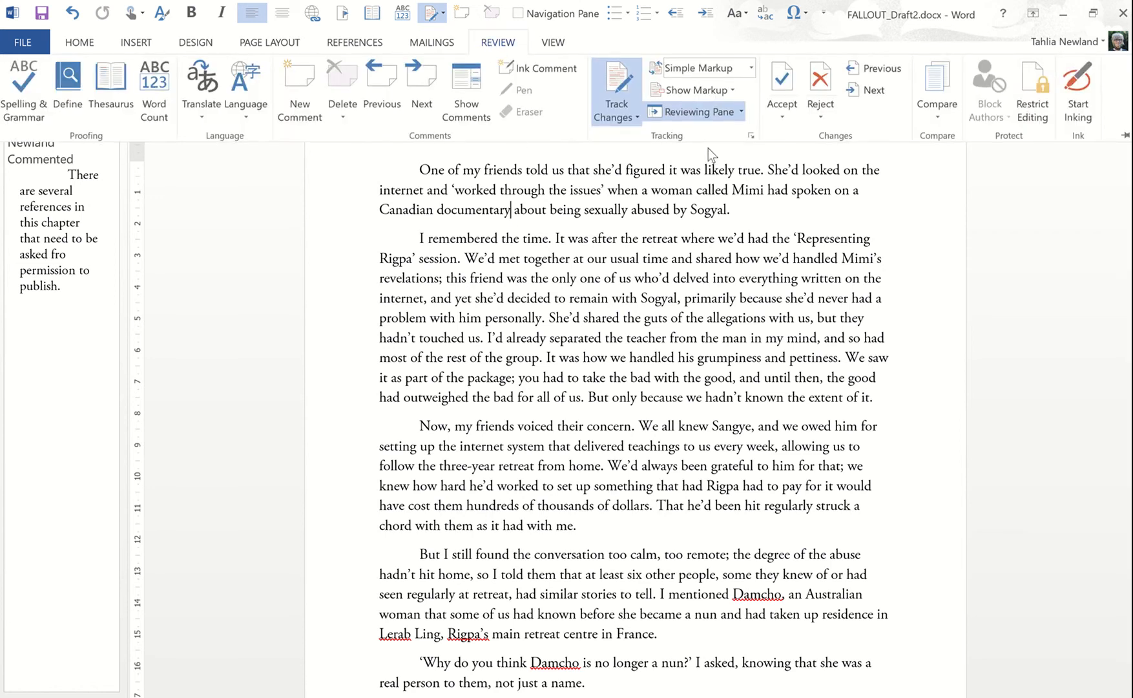
pyautogui.click(669, 207)
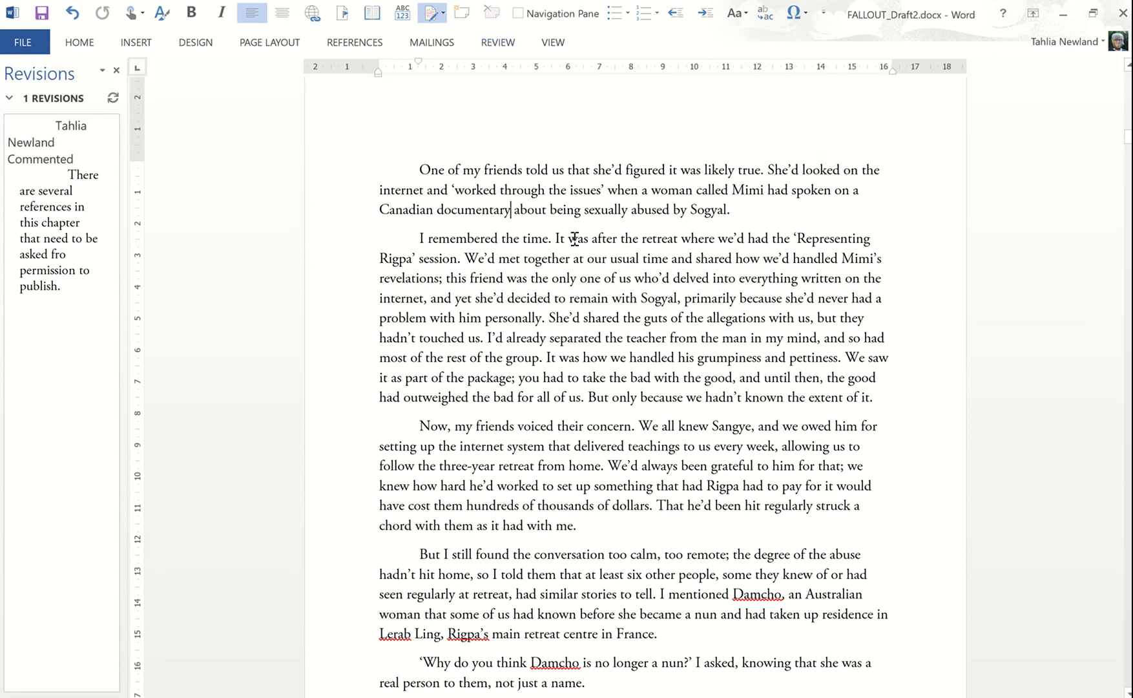
# Go to the comment about references needing permission to publish, open it and place the cursor in its text.
pyautogui.click(38, 206)
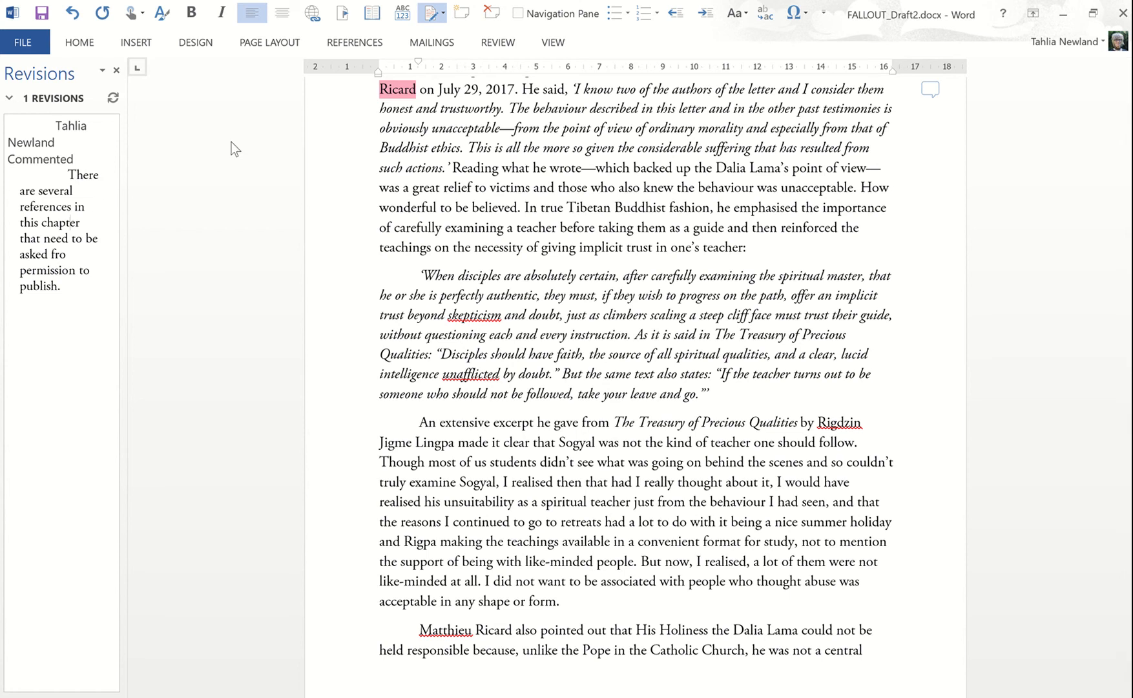
pyautogui.click(930, 89)
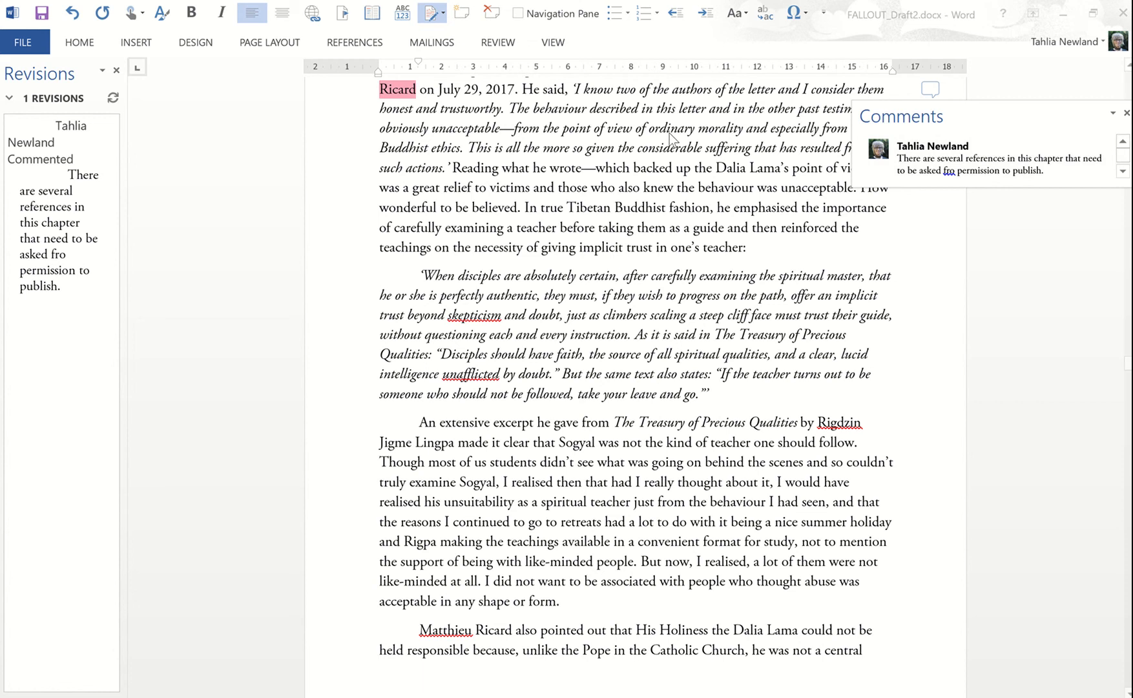
pyautogui.click(504, 43)
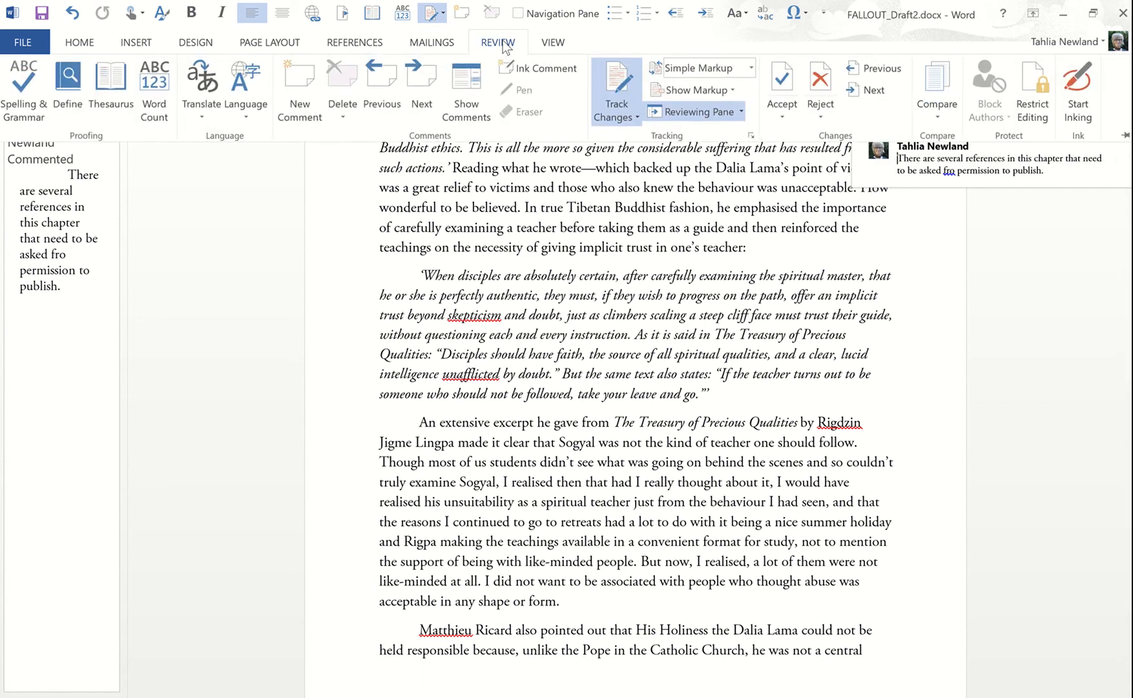
pyautogui.click(927, 170)
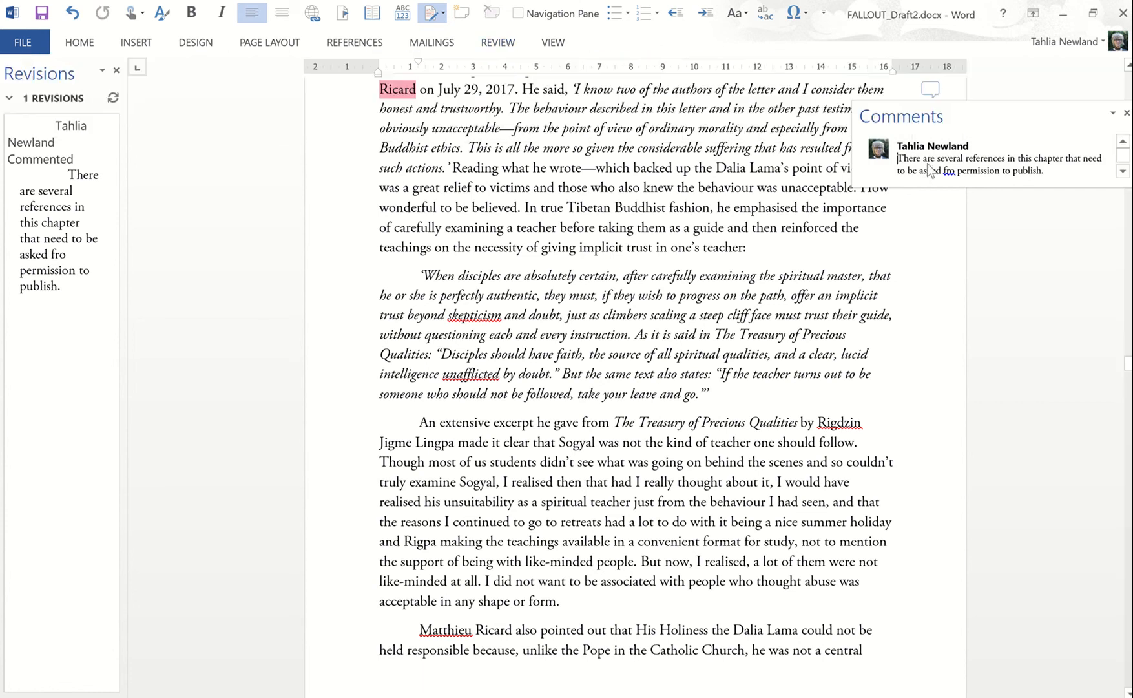
pyautogui.click(927, 165)
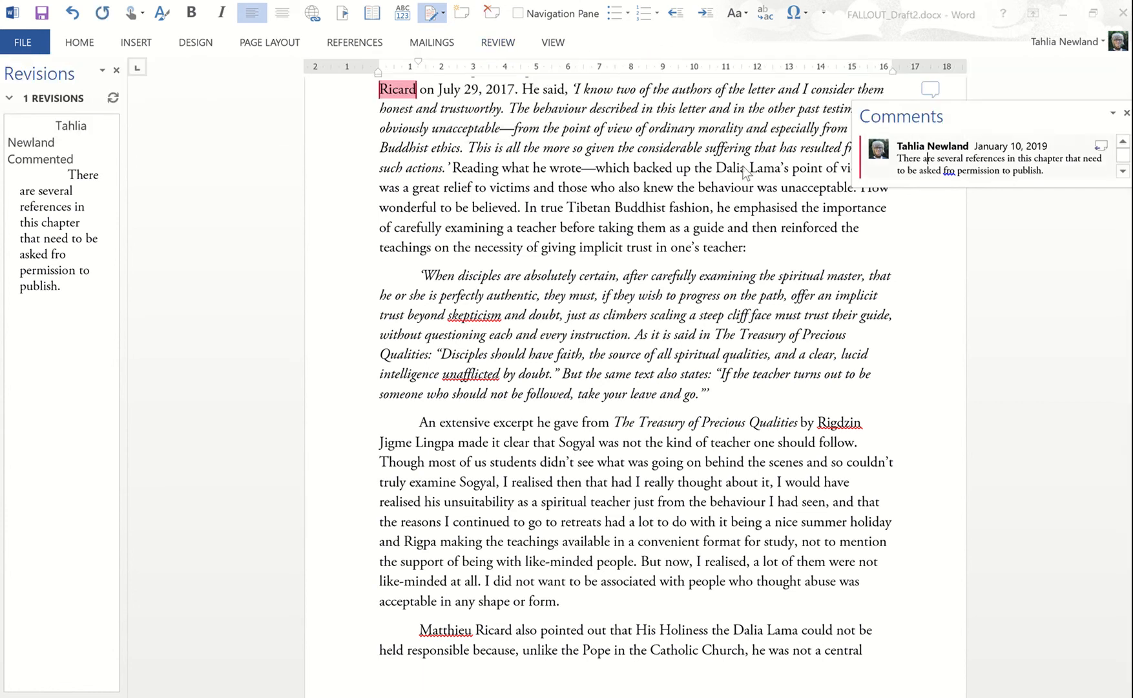
pyautogui.click(511, 45)
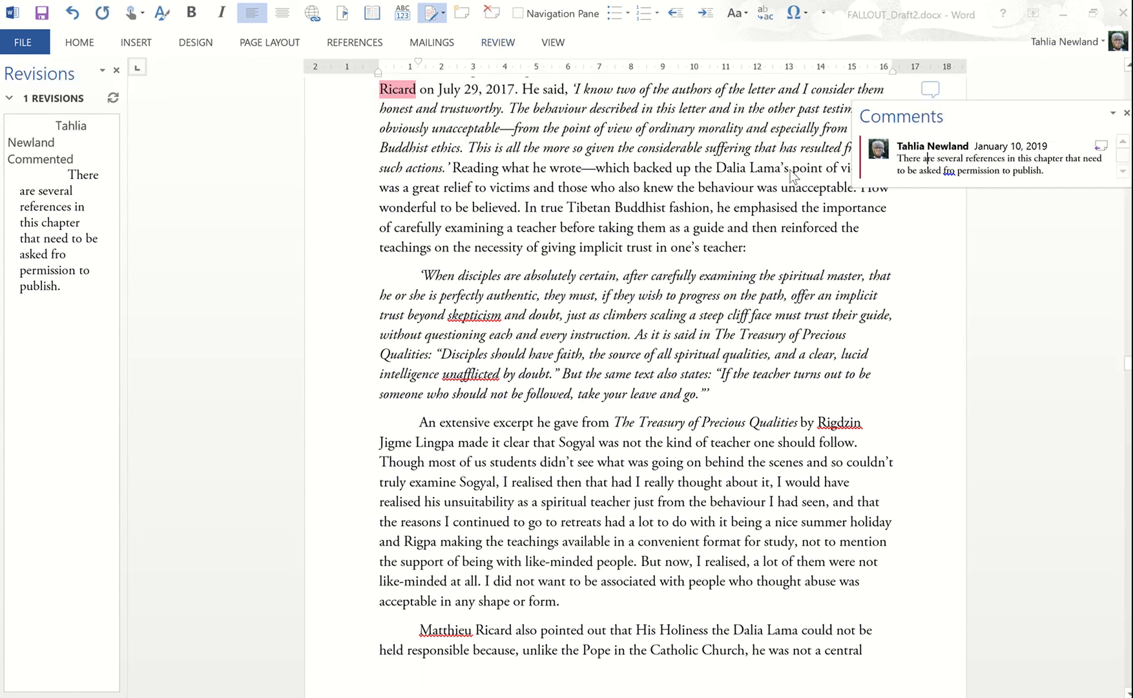
# Close the comment about permission to publish, reopen it from its balloon and look over the commands available for comments.
pyautogui.click(789, 170)
pyautogui.click(928, 90)
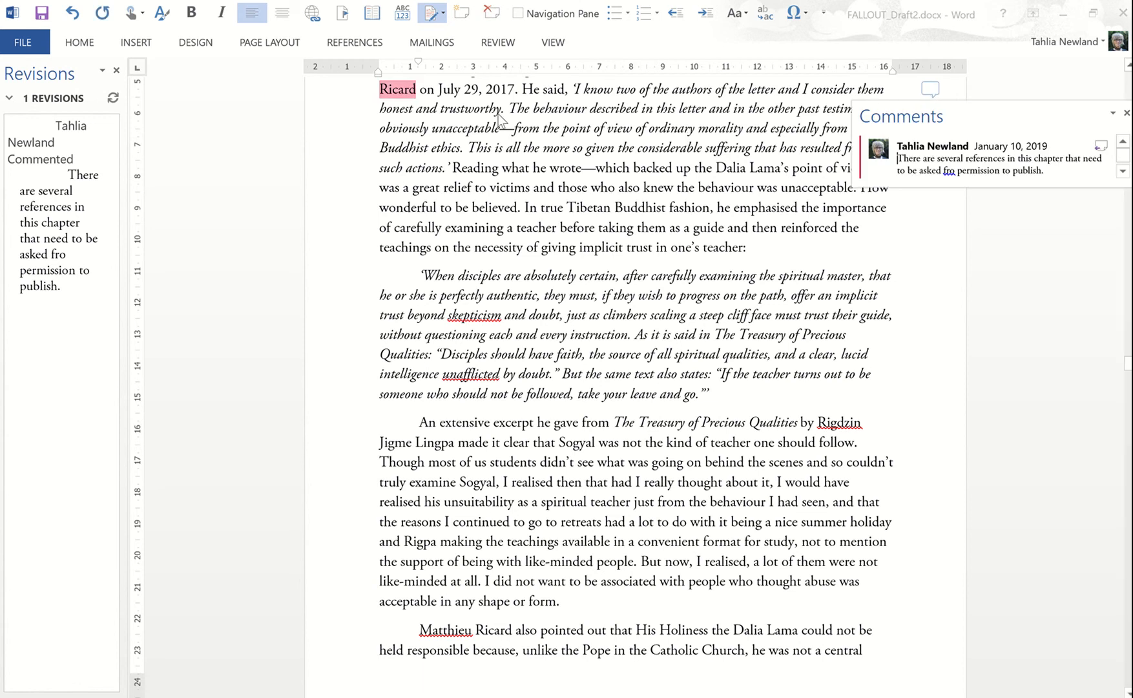
pyautogui.click(498, 42)
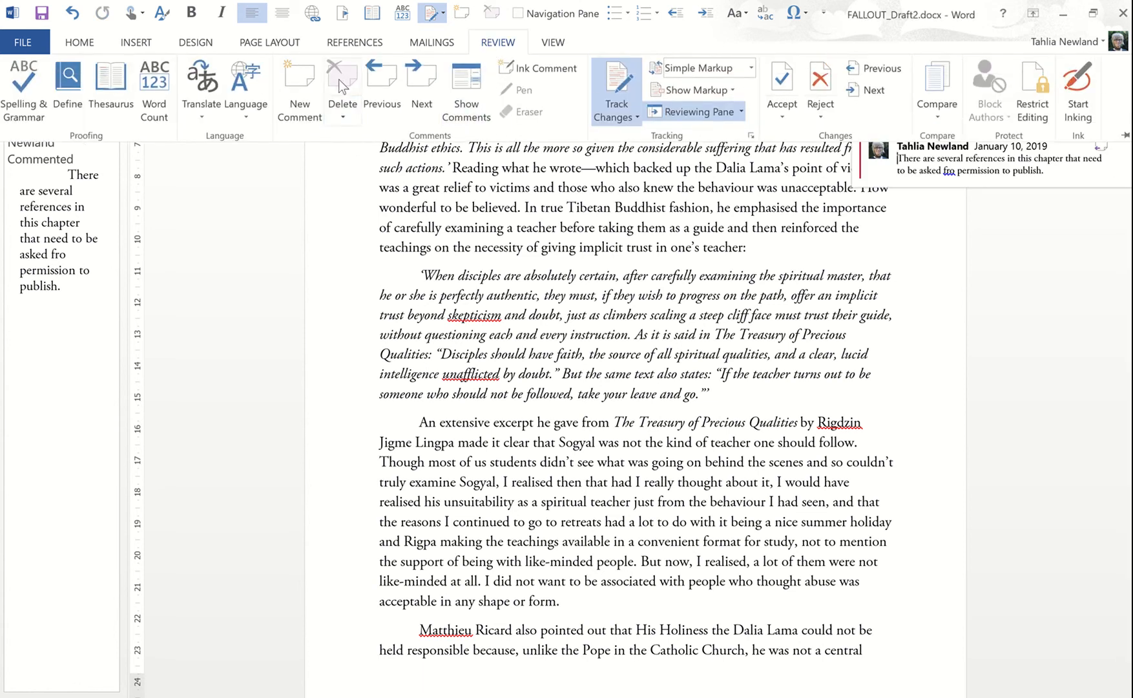
pyautogui.click(455, 212)
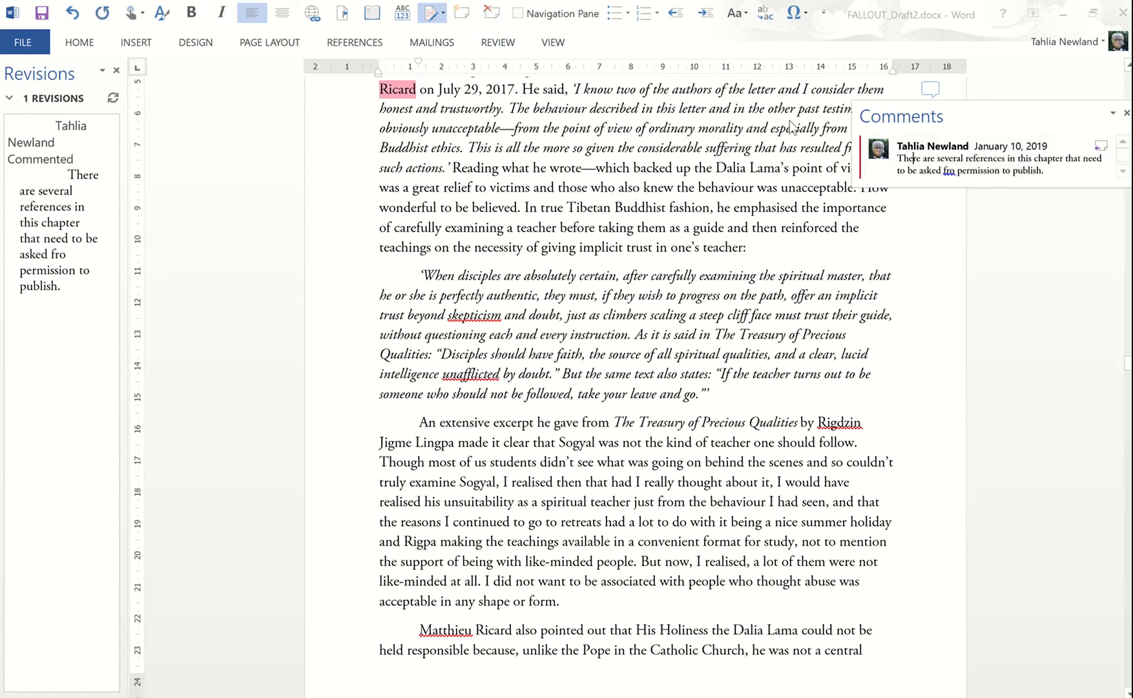
# Reopen the comment about permission to publish, select its full text, and examine the commands for moving between and showing comments.
pyautogui.click(801, 134)
pyautogui.click(930, 88)
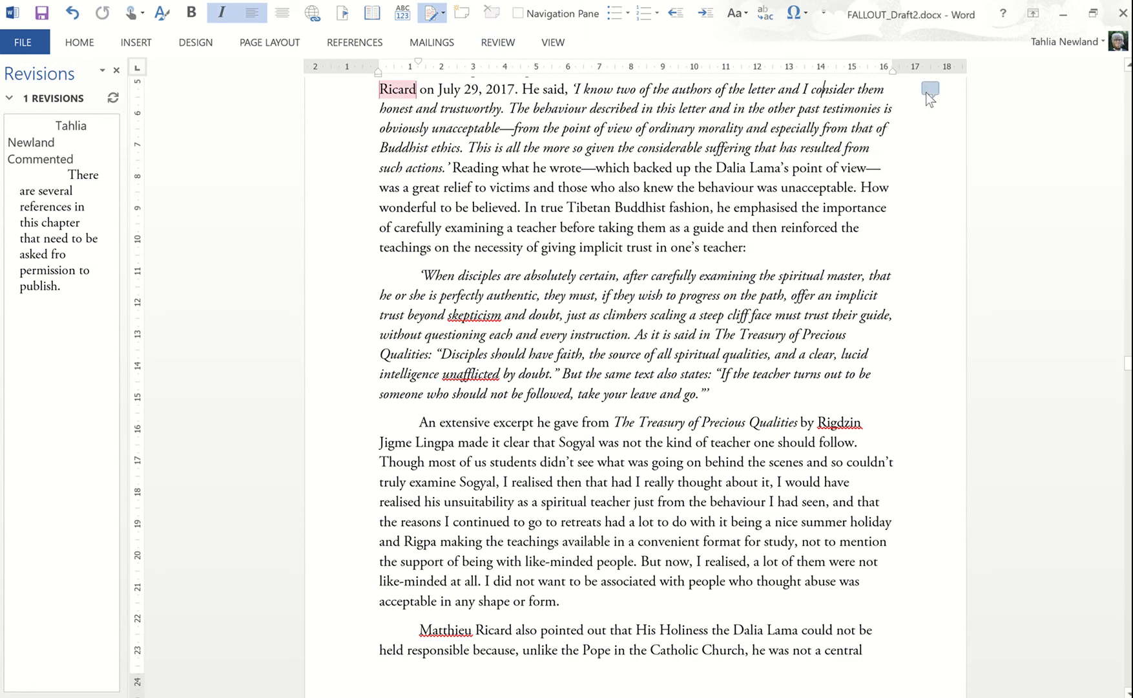
pyautogui.tripleClick(923, 157)
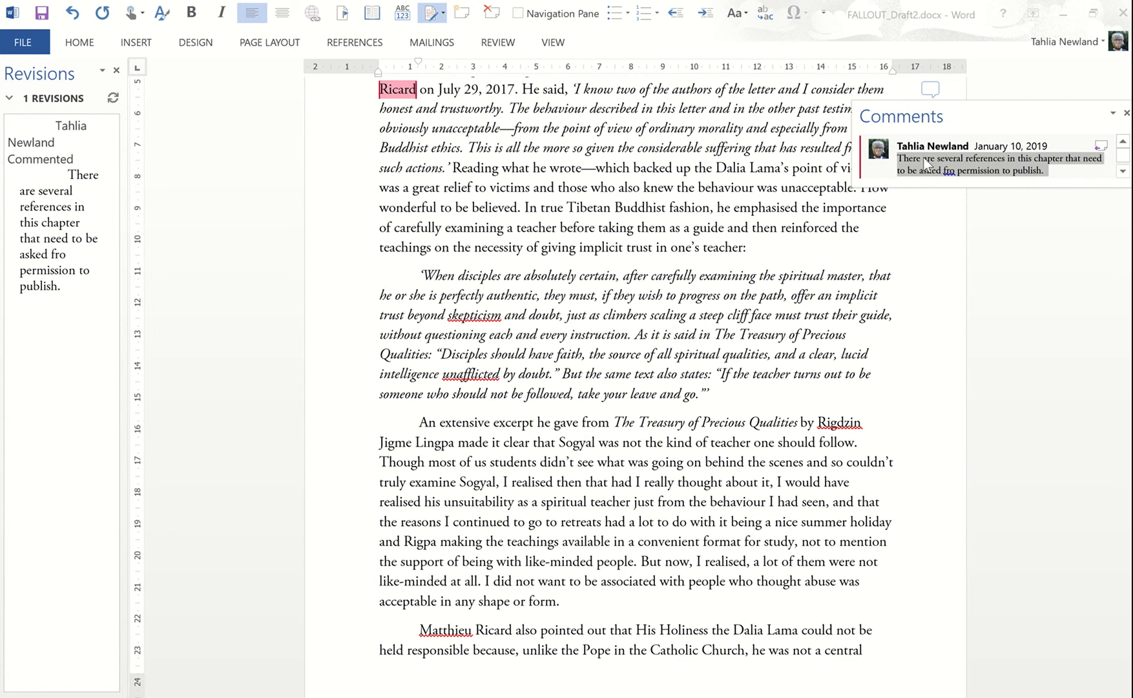
pyautogui.click(1002, 165)
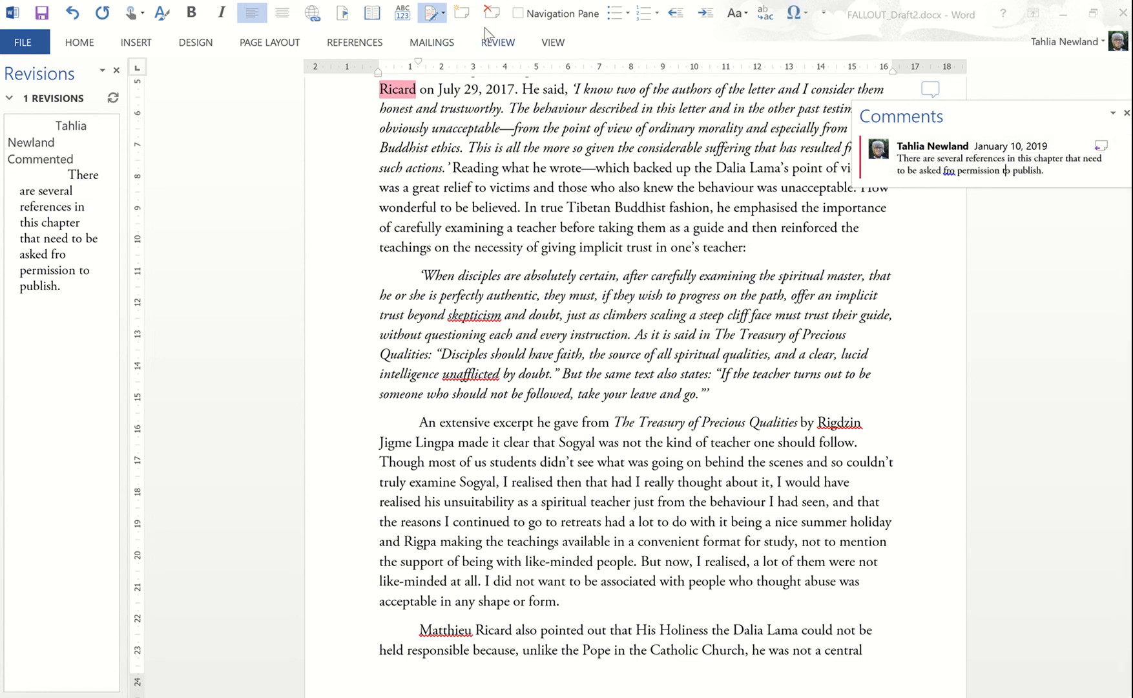
pyautogui.click(493, 45)
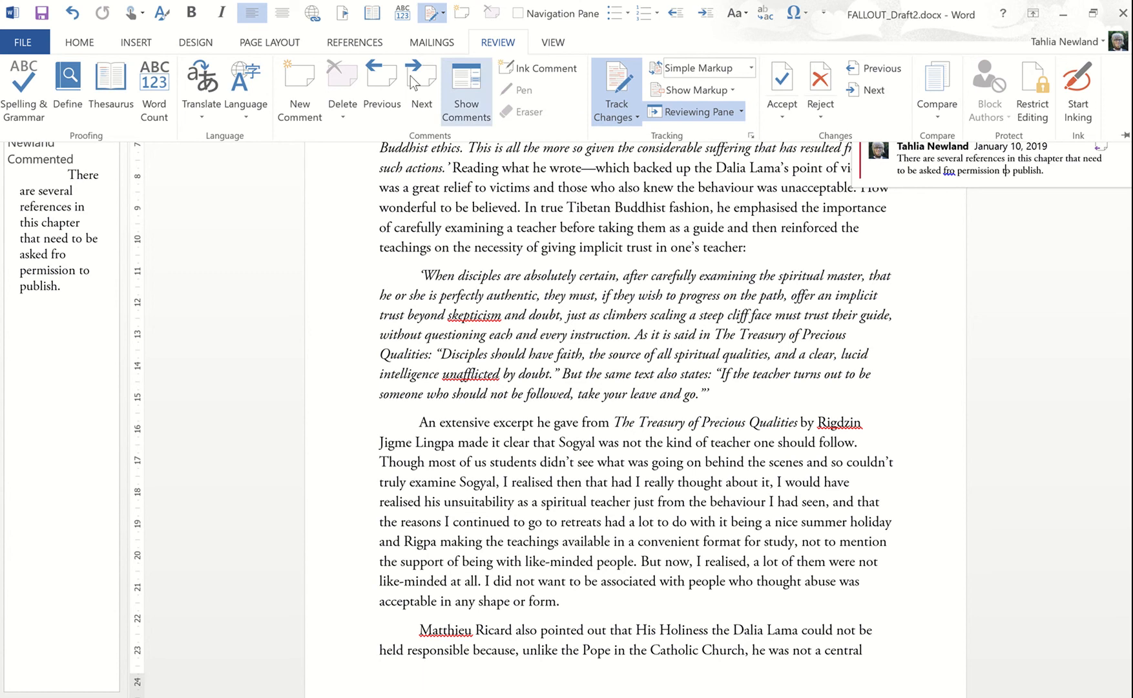
pyautogui.click(470, 187)
pyautogui.click(660, 129)
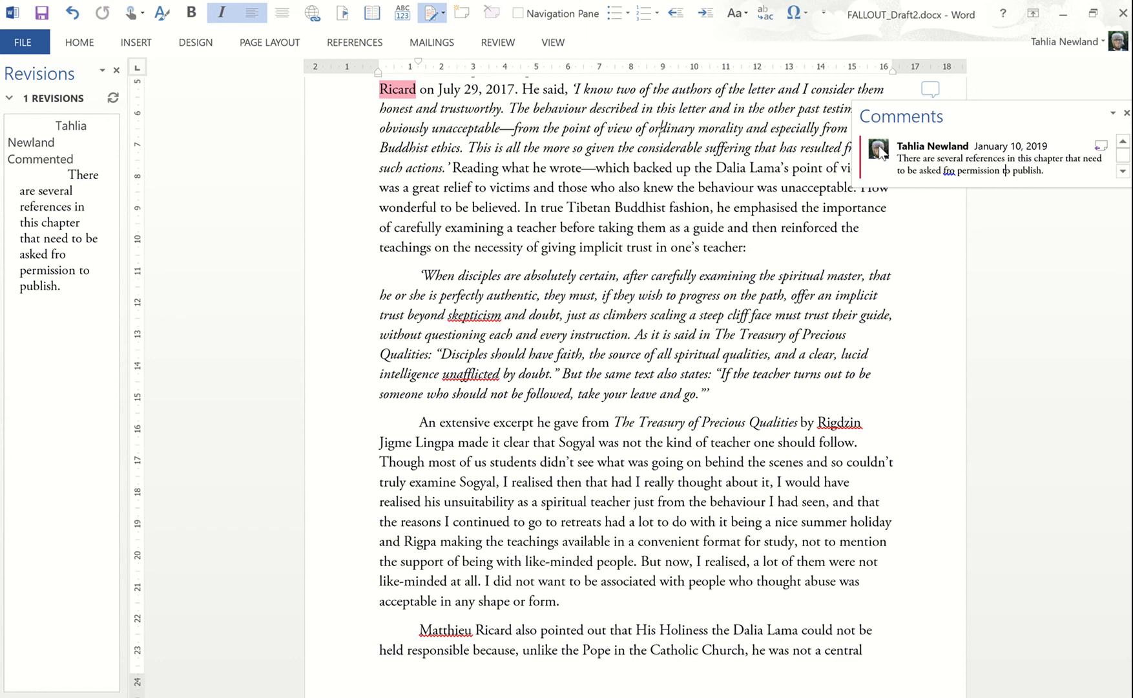
# Reply to the comment about permission to publish with "This is a reply." and return to the manuscript text.
pyautogui.click(1101, 146)
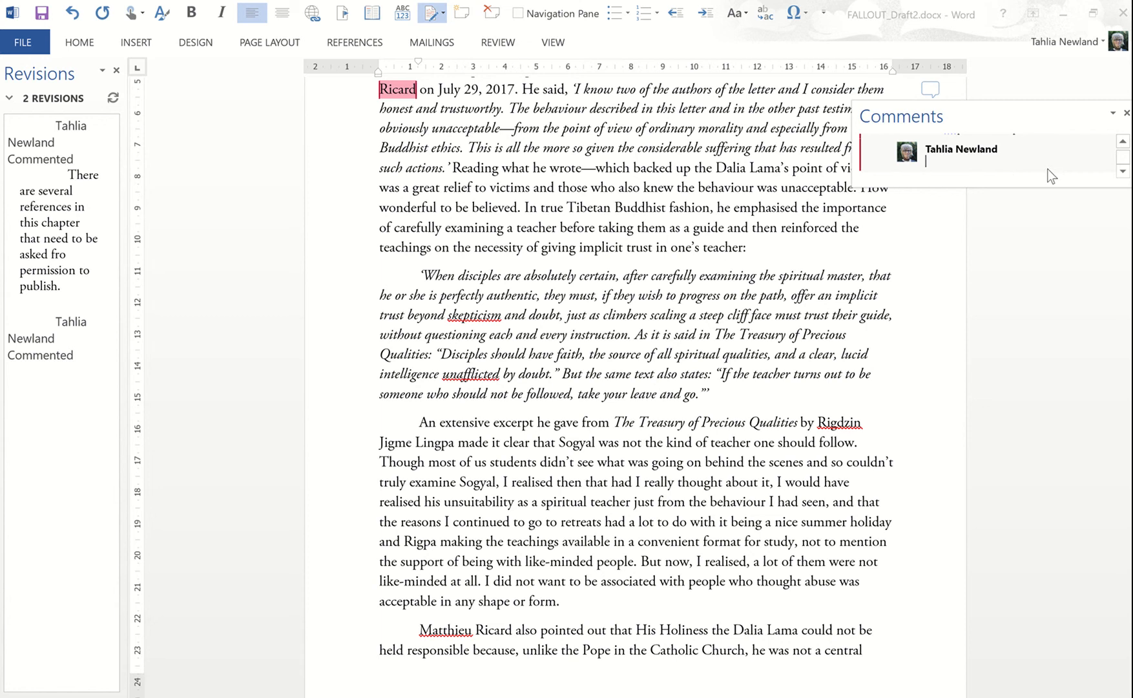
pyautogui.write('This is a replu')
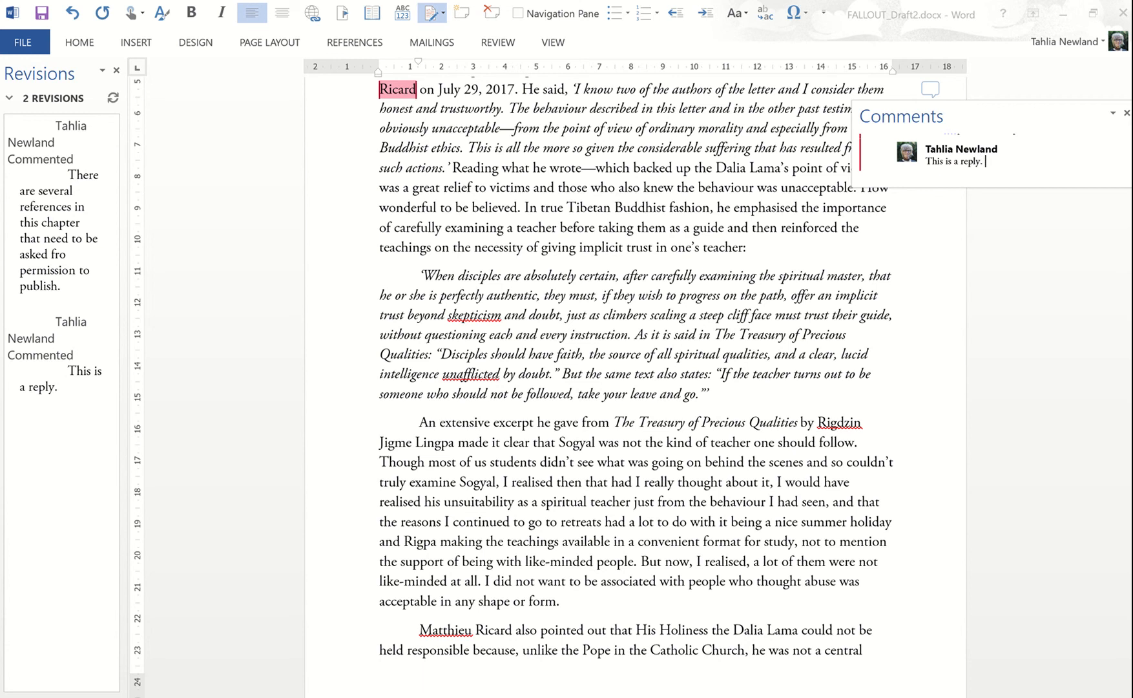
pyautogui.click(725, 195)
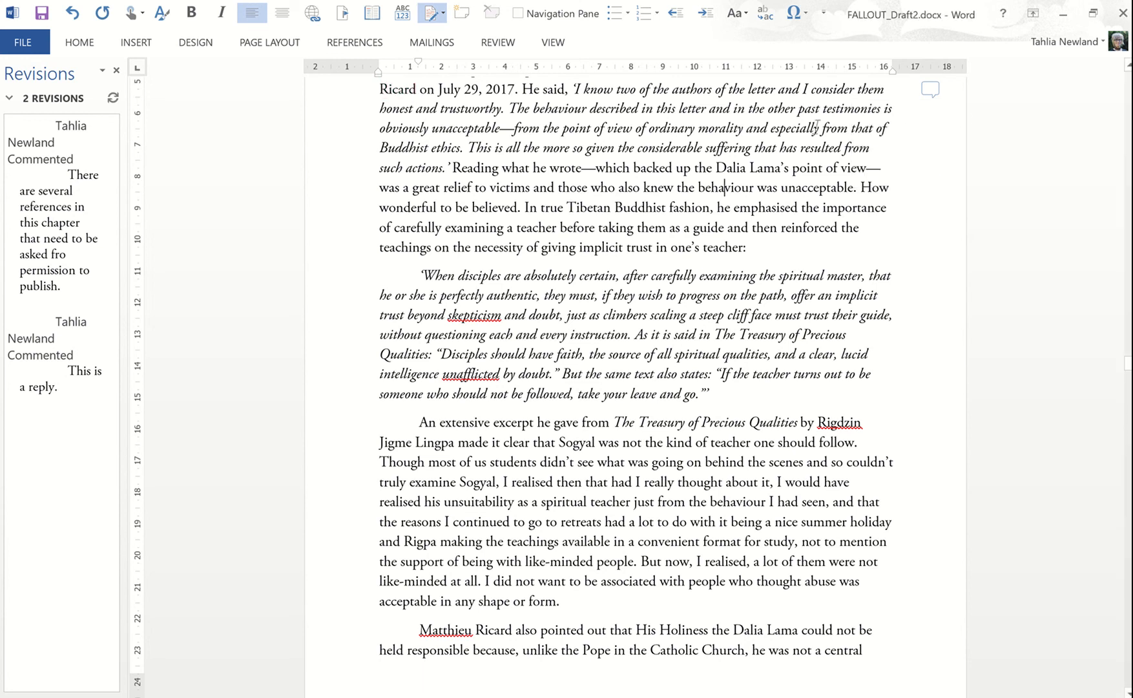
# Look through the document's bookmark list, select the "bibliography" bookmark and close the list.
pyautogui.scroll(2, 815, 127)
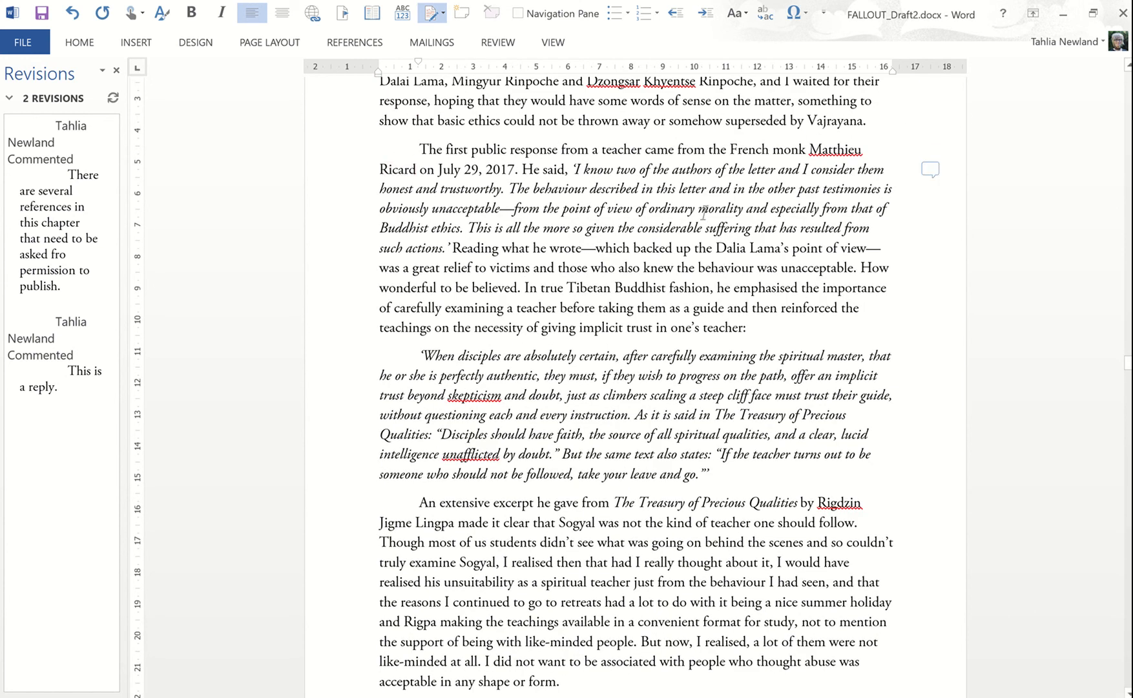
pyautogui.click(552, 44)
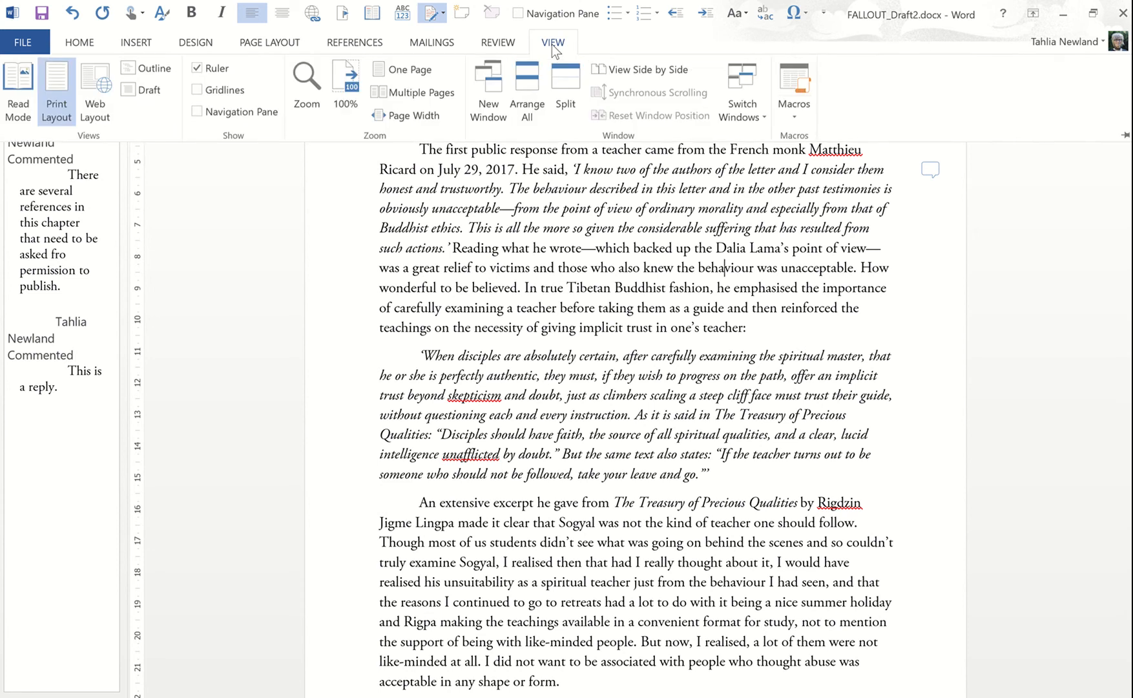
pyautogui.click(134, 40)
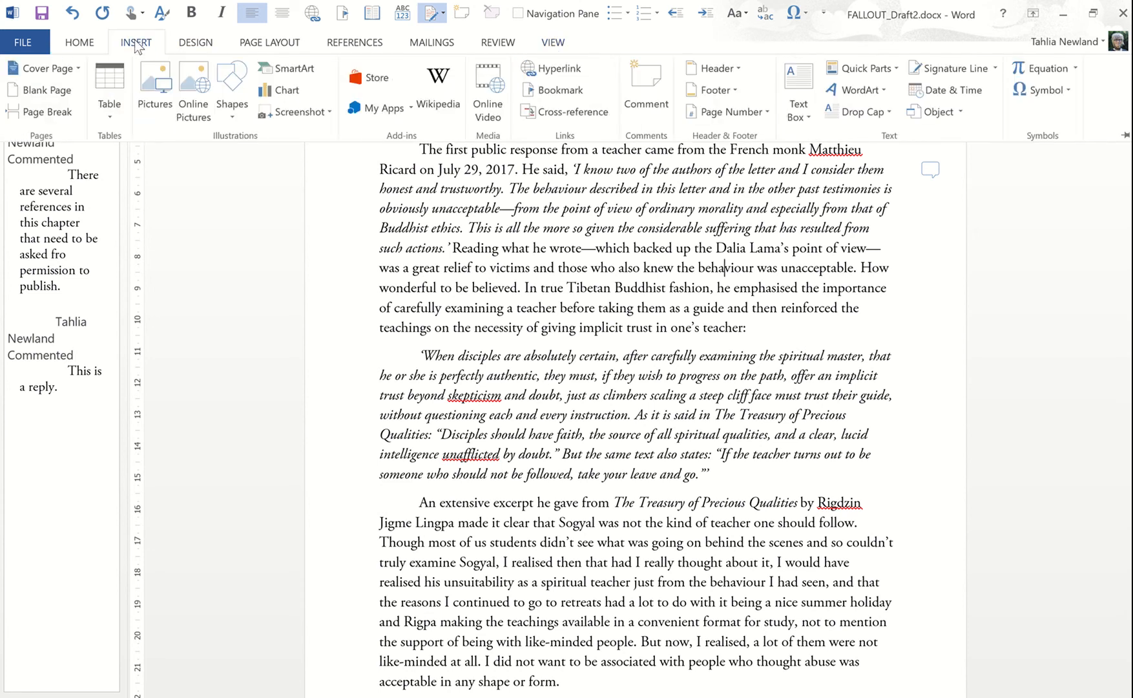
pyautogui.click(562, 92)
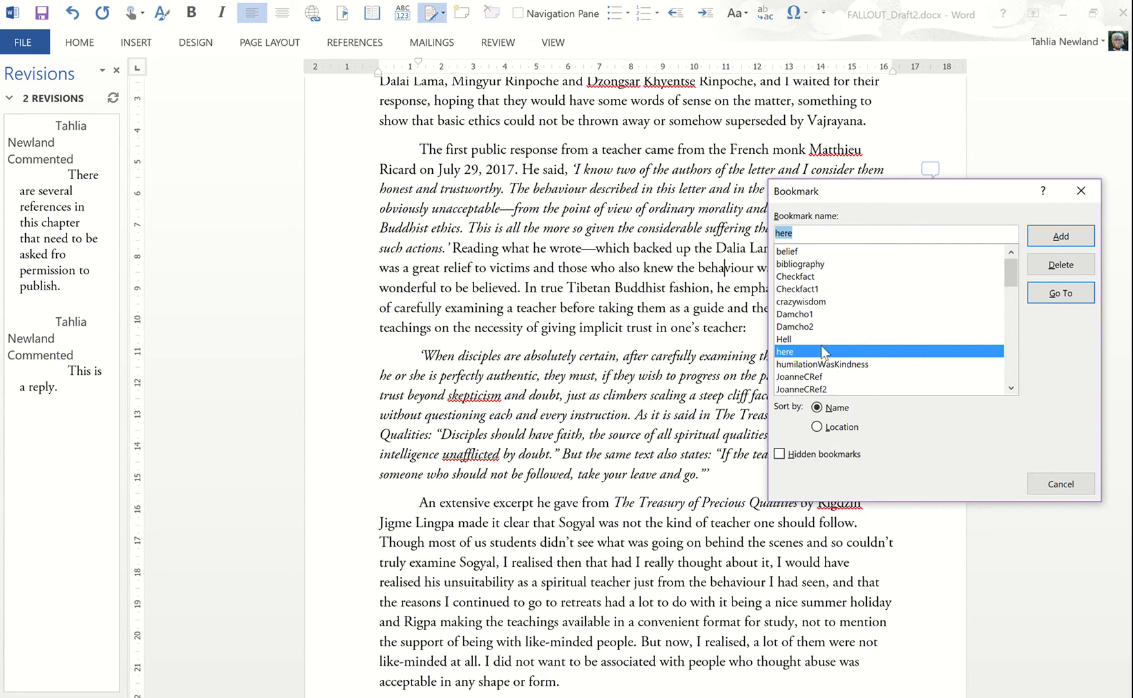
pyautogui.scroll(-2, 821, 347)
pyautogui.scroll(2, 819, 340)
pyautogui.click(792, 265)
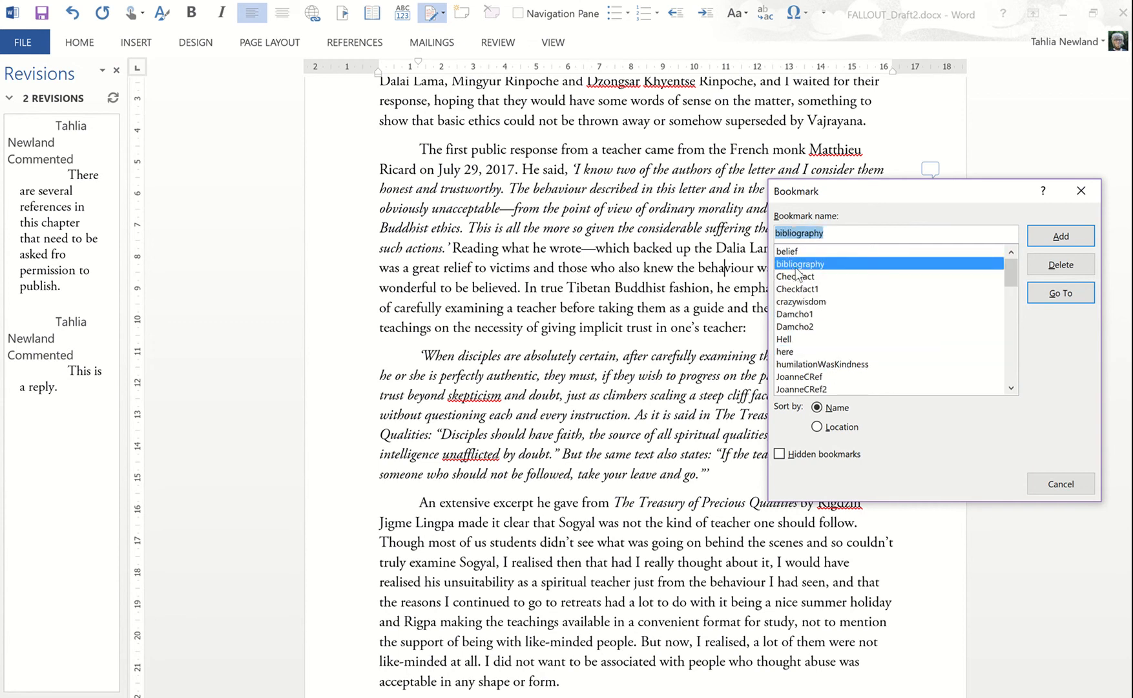
pyautogui.click(1065, 295)
pyautogui.click(1080, 190)
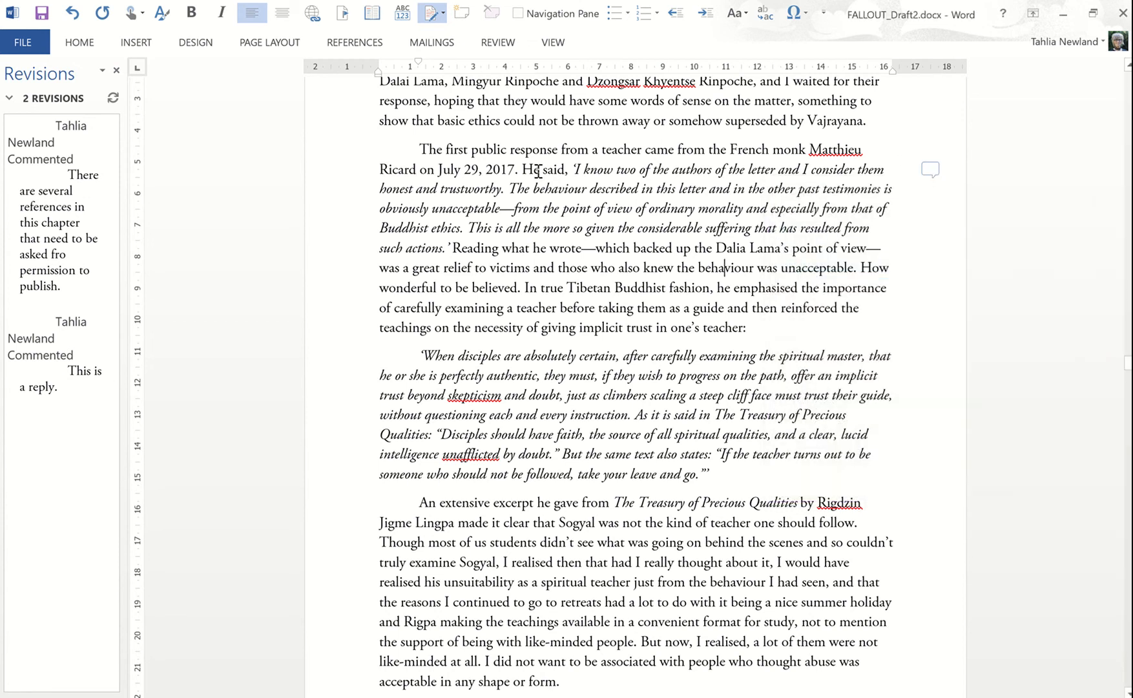
# Open the comment on the French monk's name twice to view it with its reply, closing it each time.
pyautogui.click(929, 170)
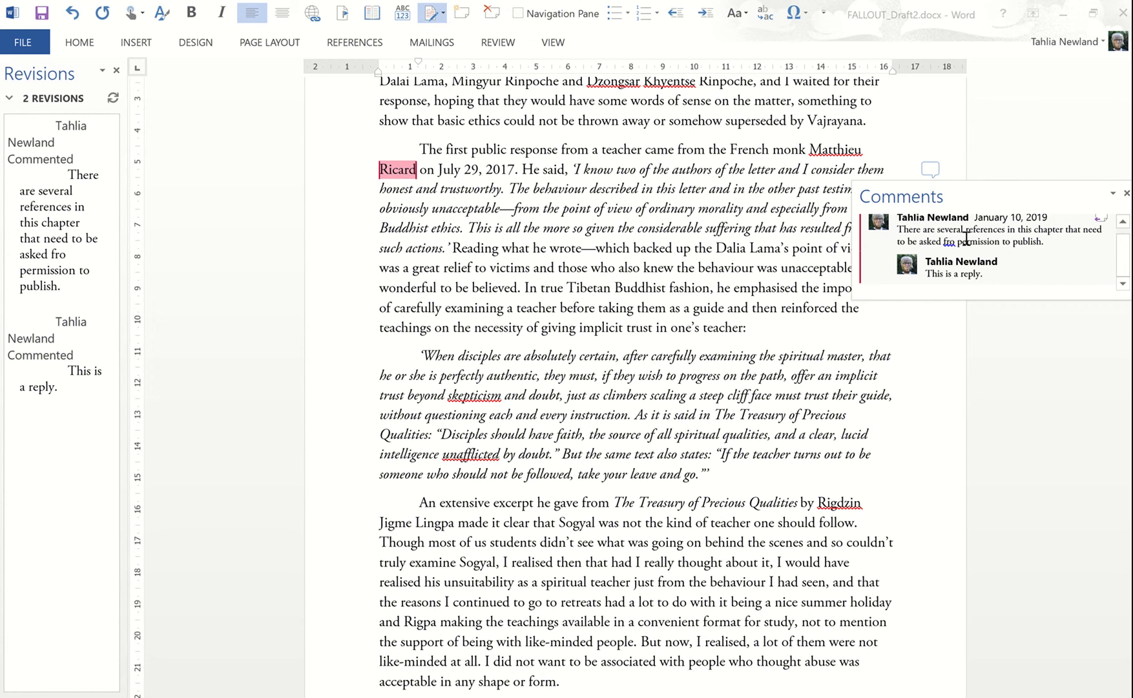
pyautogui.click(745, 188)
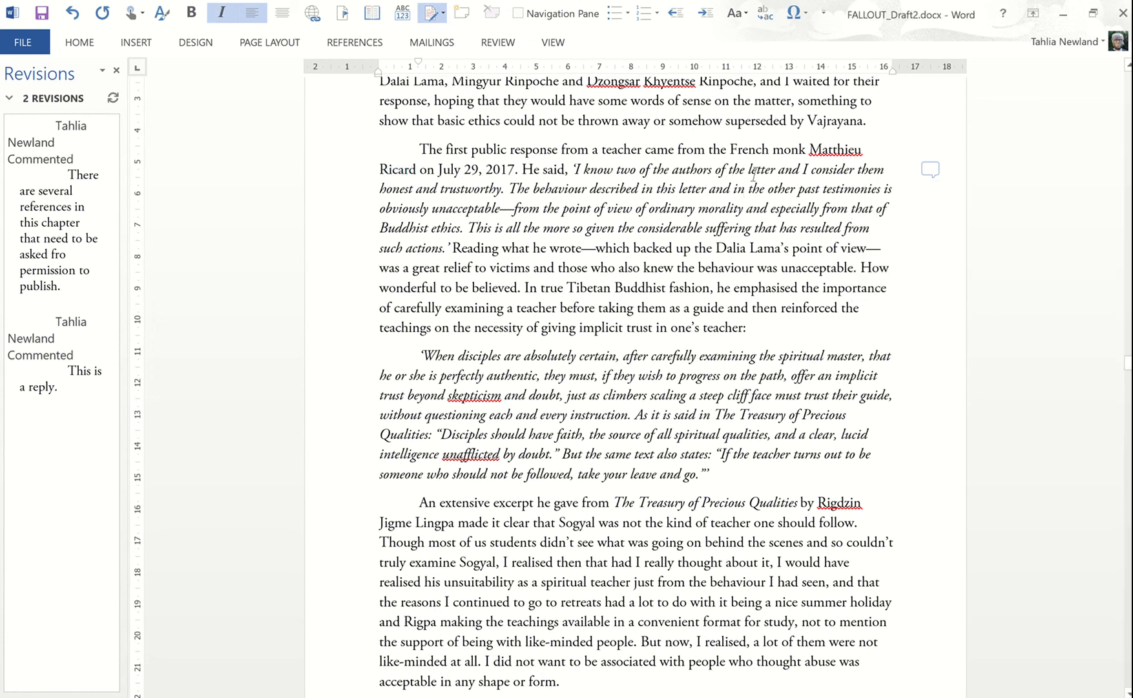
pyautogui.click(930, 169)
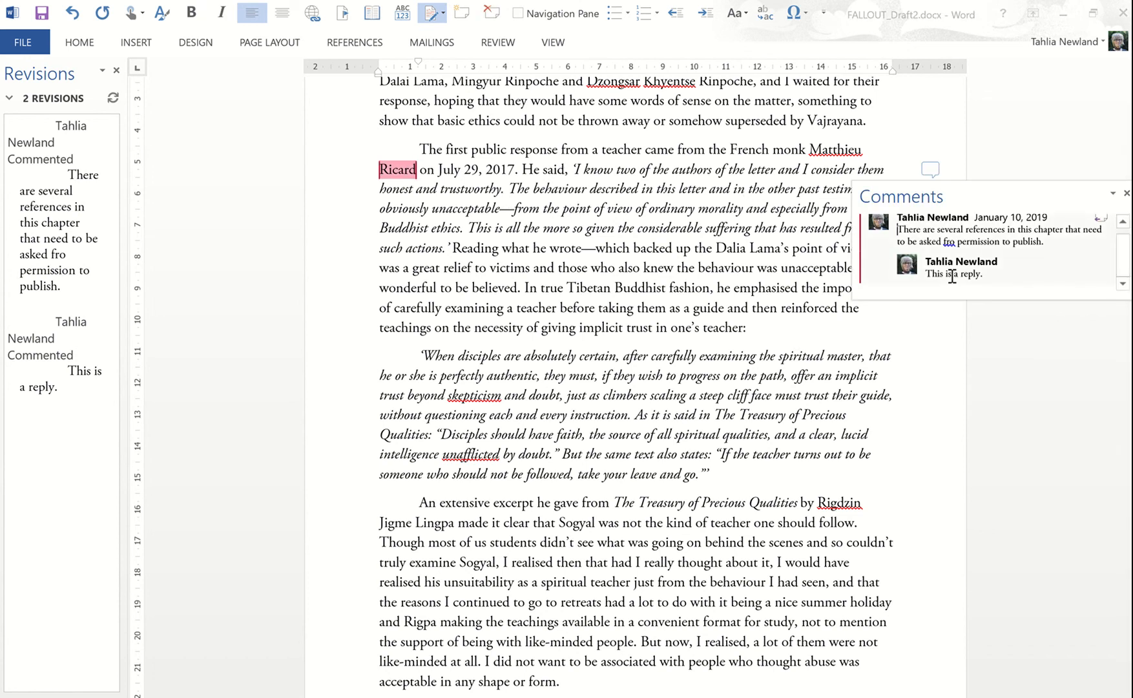
pyautogui.click(592, 171)
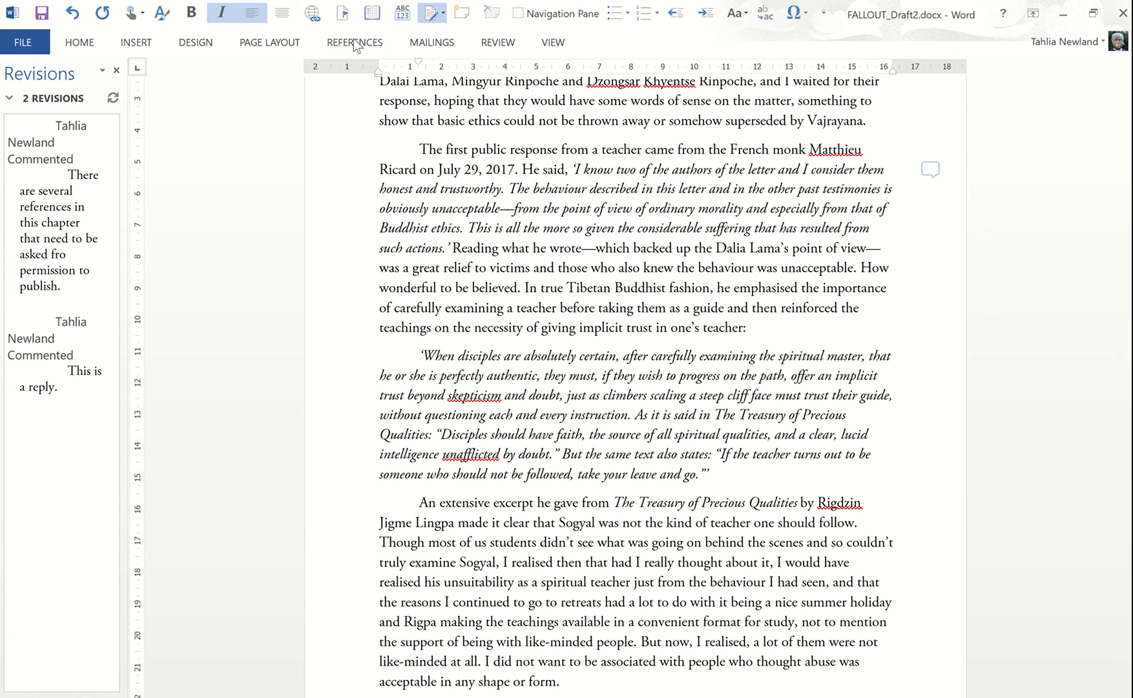
# Reopen the bookmark list to browse its entries, highlight "bibliography" and cancel without jumping to it.
pyautogui.click(136, 43)
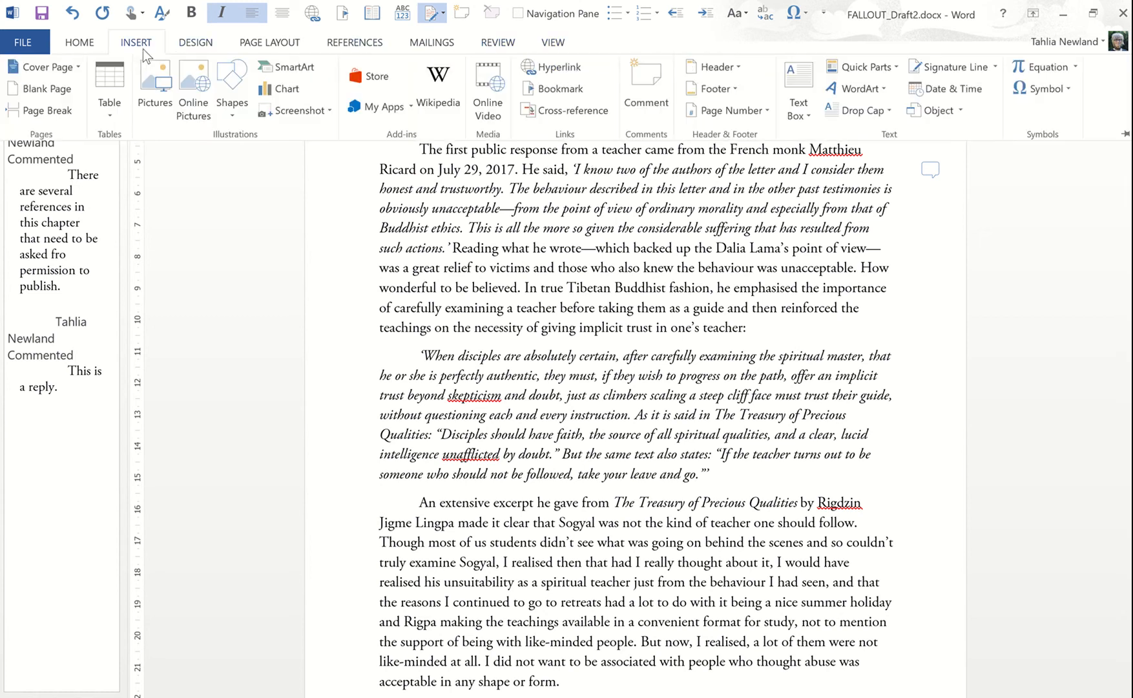
pyautogui.click(554, 90)
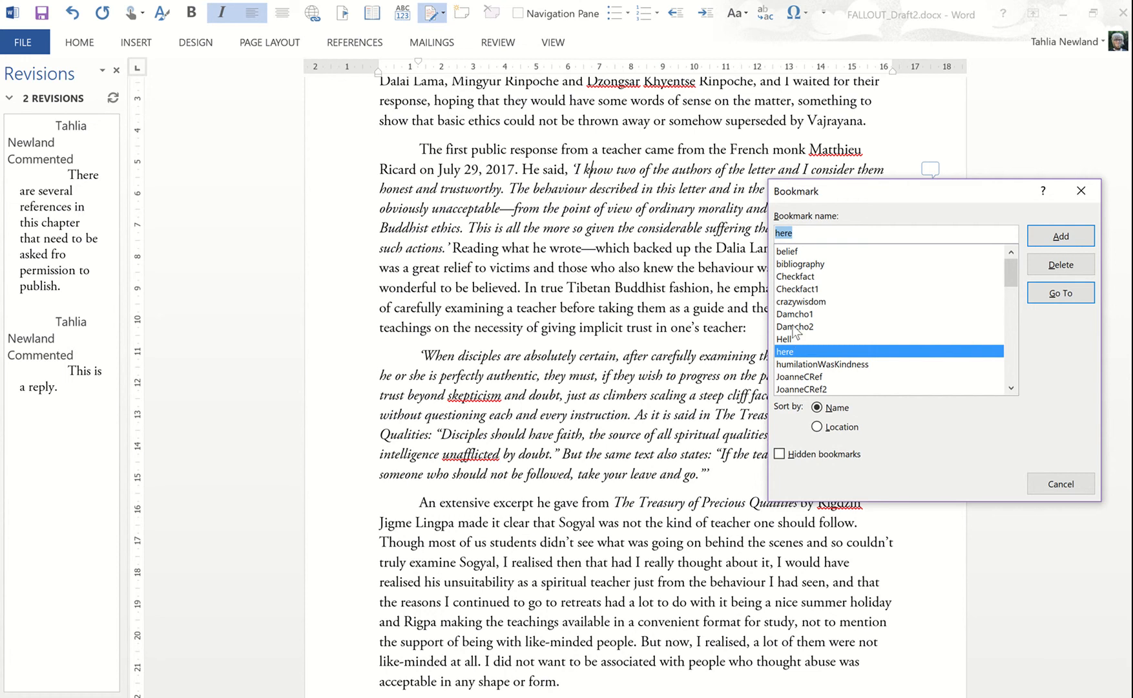
pyautogui.scroll(-2, 868, 310)
pyautogui.scroll(2, 865, 320)
pyautogui.click(804, 264)
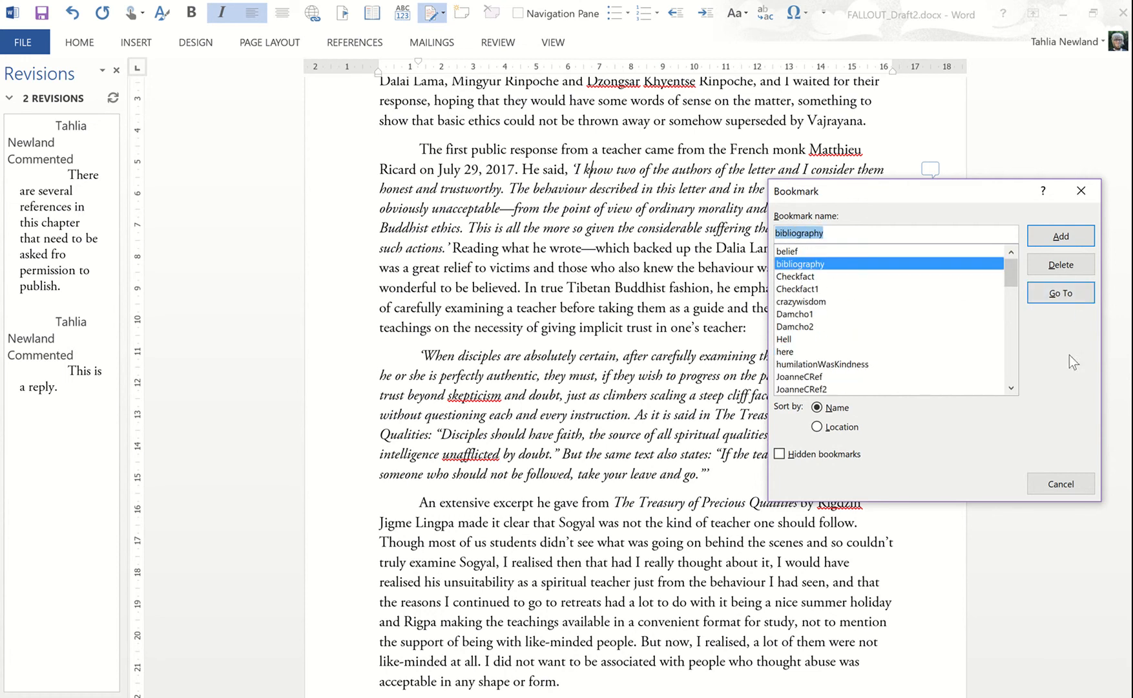
pyautogui.click(1064, 487)
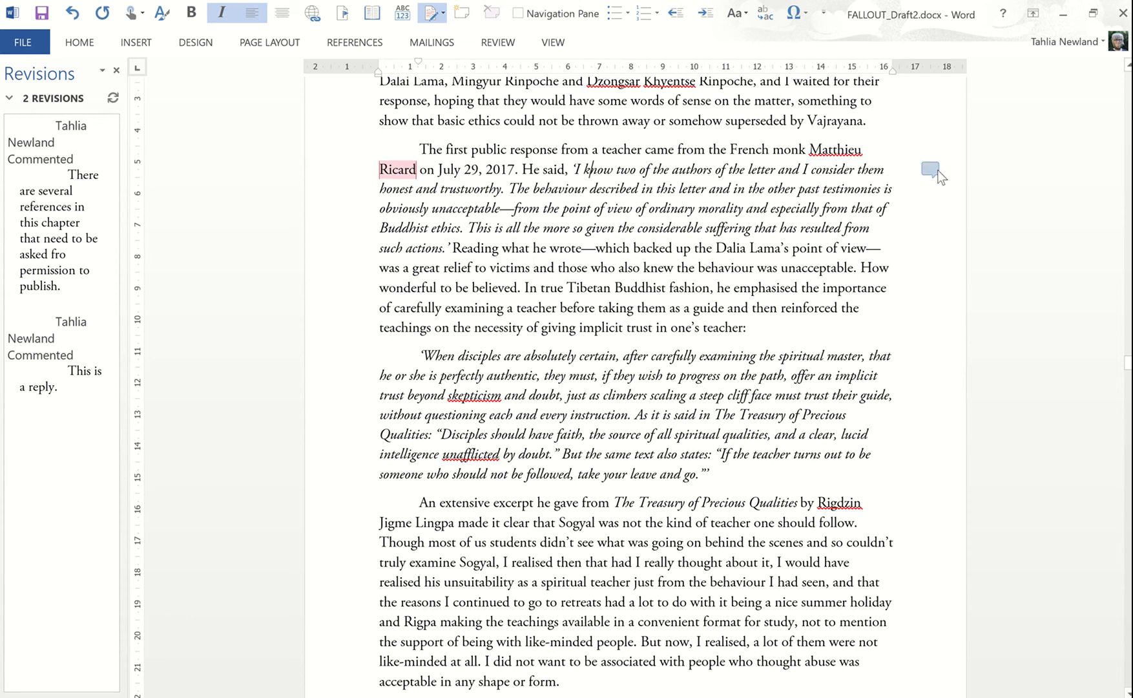
# View the comment and its reply once more from the balloon, then show all comments in full beside the text.
pyautogui.click(933, 170)
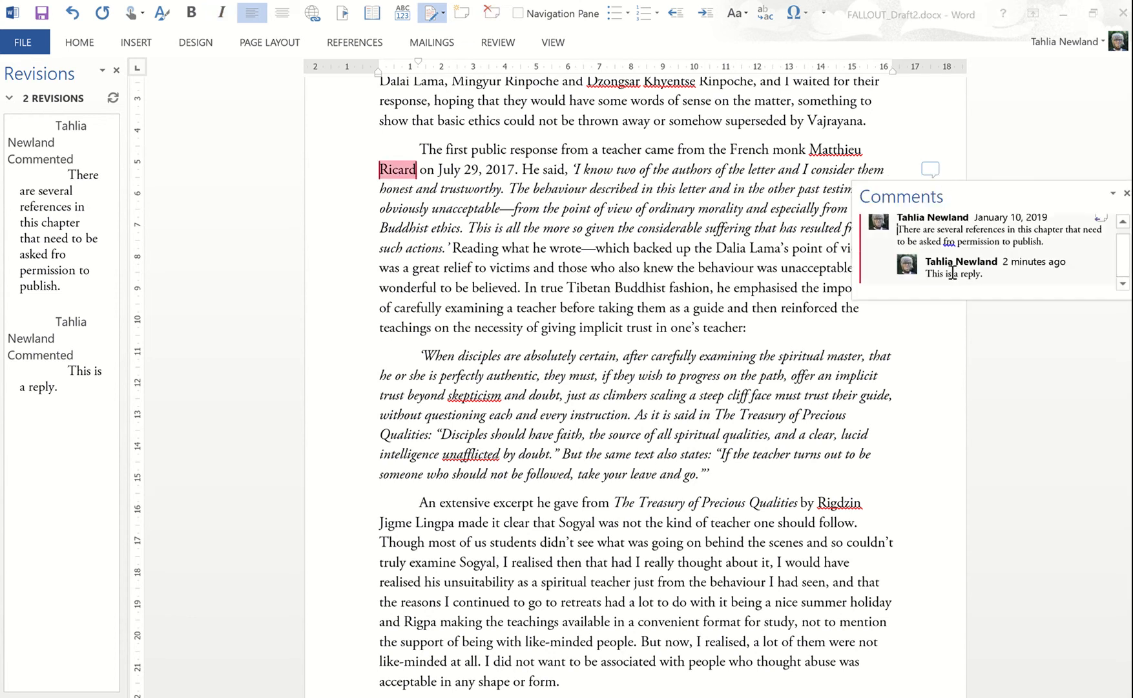
pyautogui.click(595, 188)
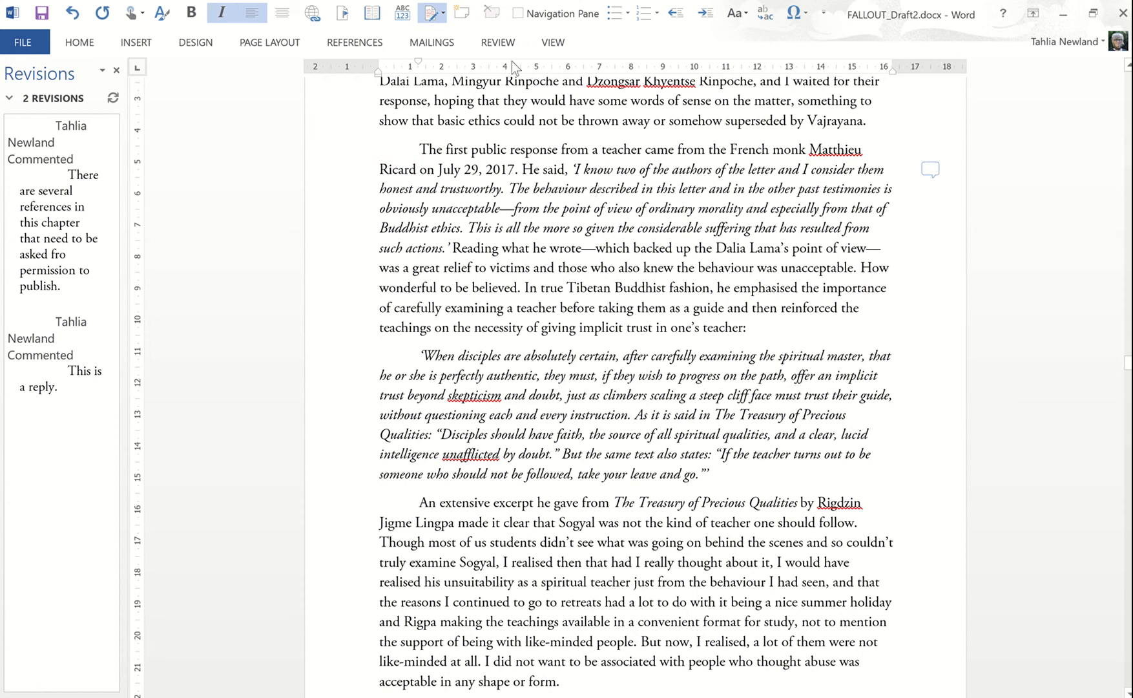
pyautogui.click(498, 42)
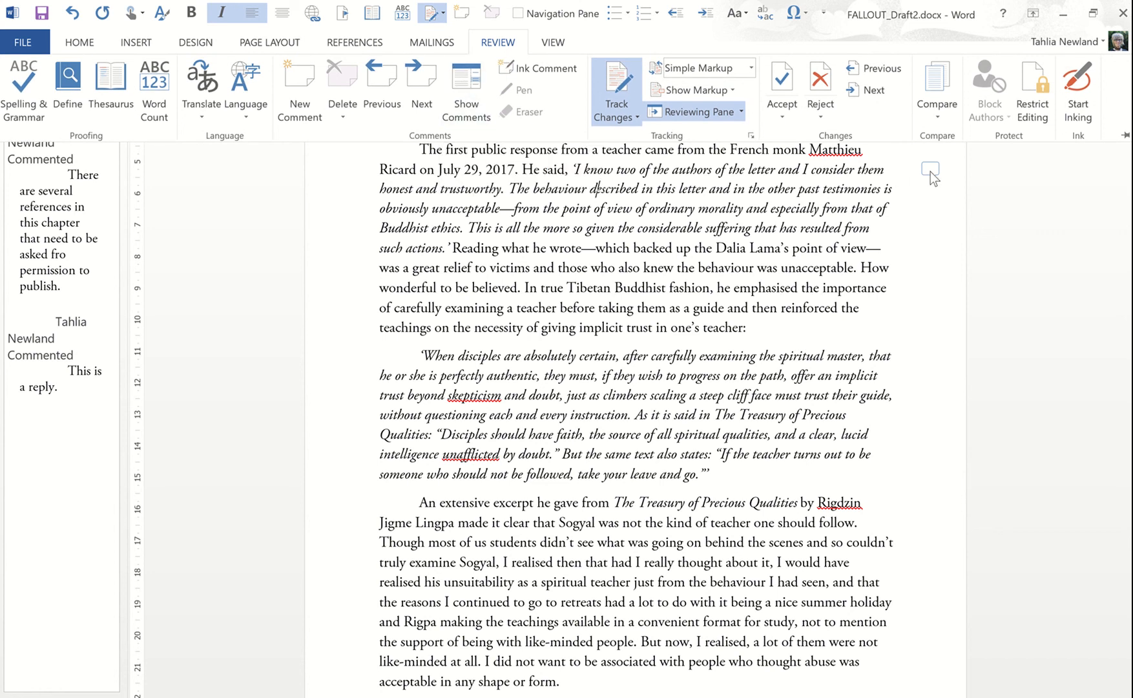
pyautogui.click(470, 85)
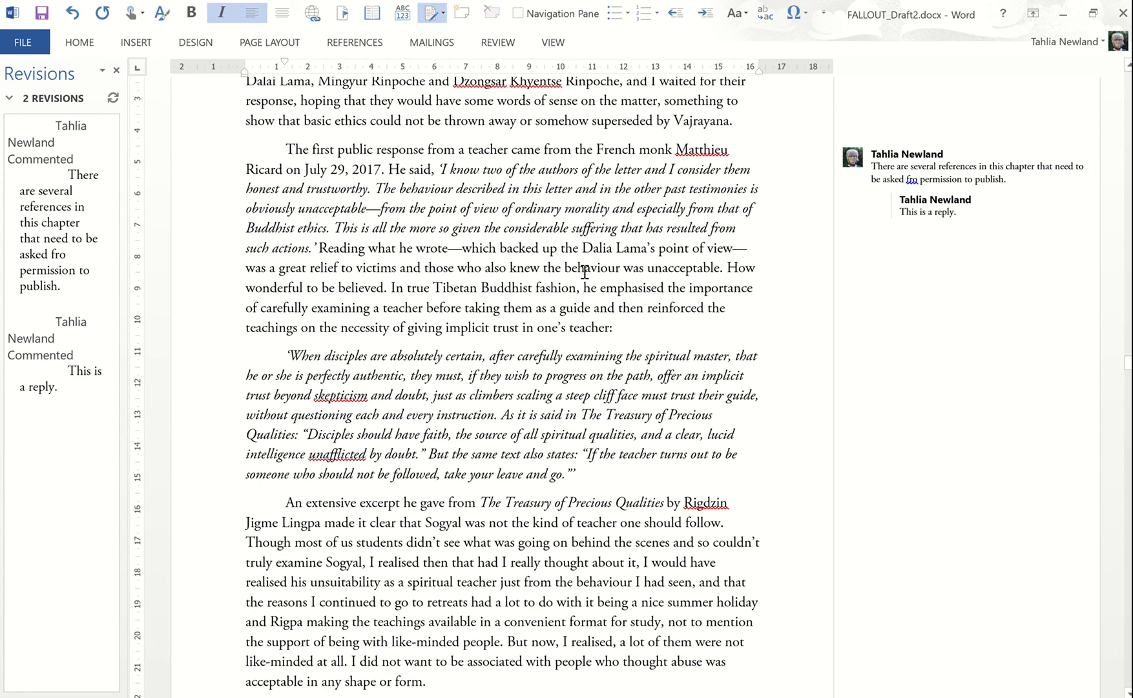
# Examine the options for accepting tracked changes, including Accept All Changes and Stop Tracking, and leave them without applying any.
pyautogui.click(503, 45)
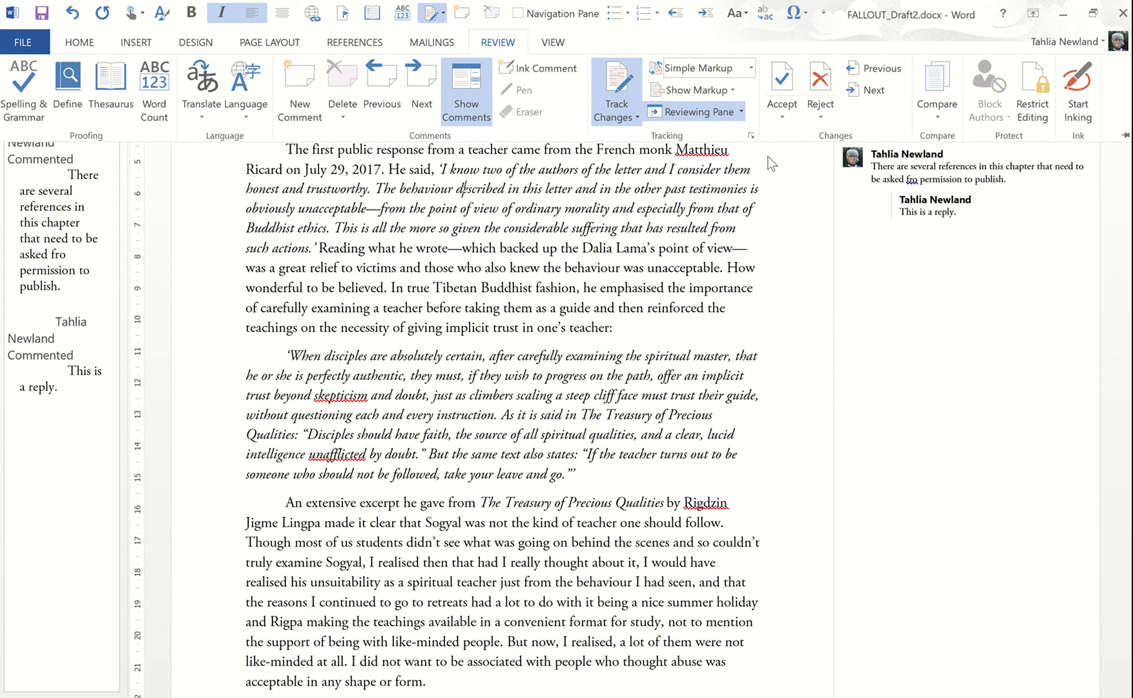
pyautogui.click(780, 120)
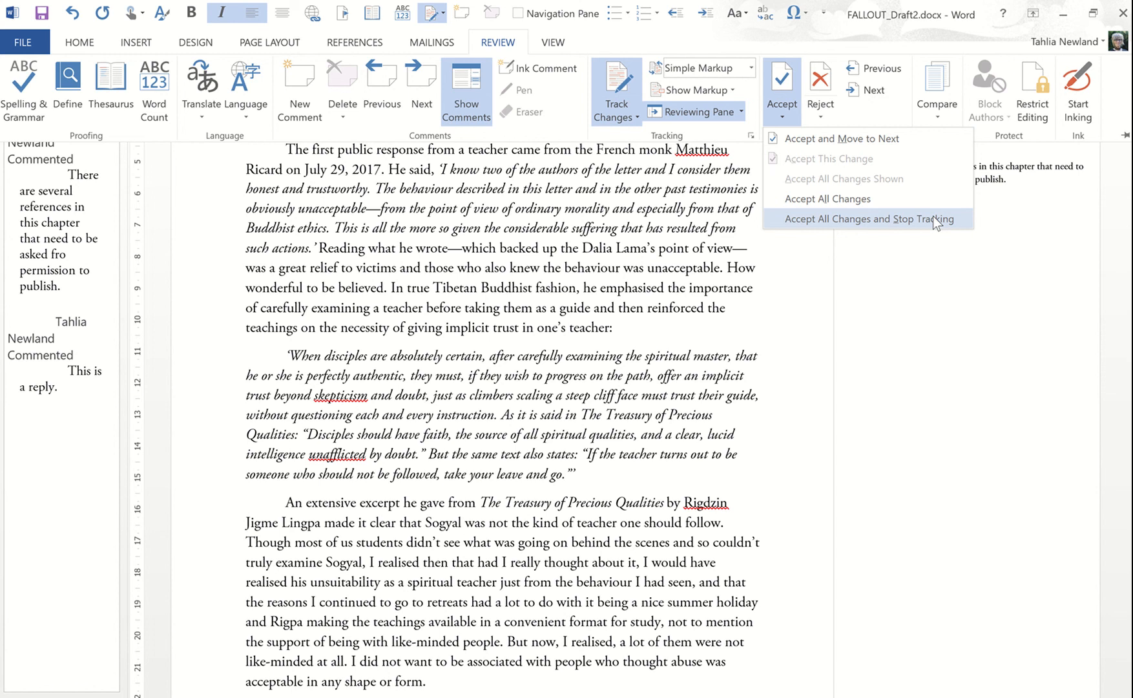
pyautogui.click(951, 218)
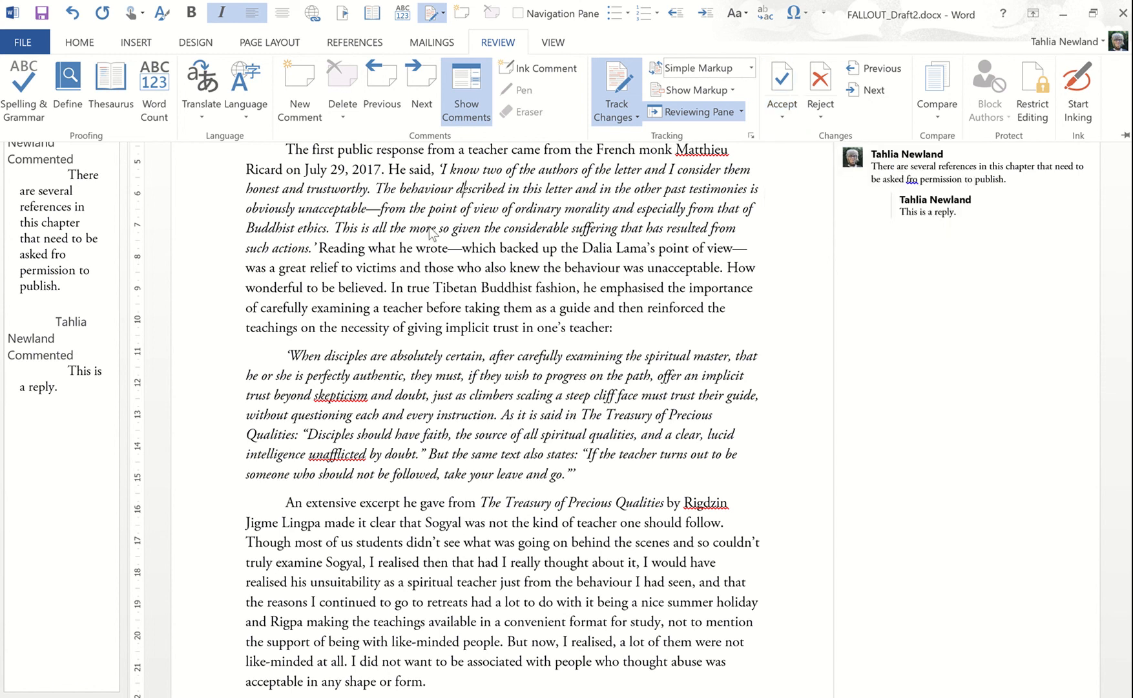
# Return to the manuscript text, place the cursor in "believed" and view the start of chapter "20 – Responses from Other Lamas".
pyautogui.scroll(-2, 430, 227)
pyautogui.scroll(2, 431, 227)
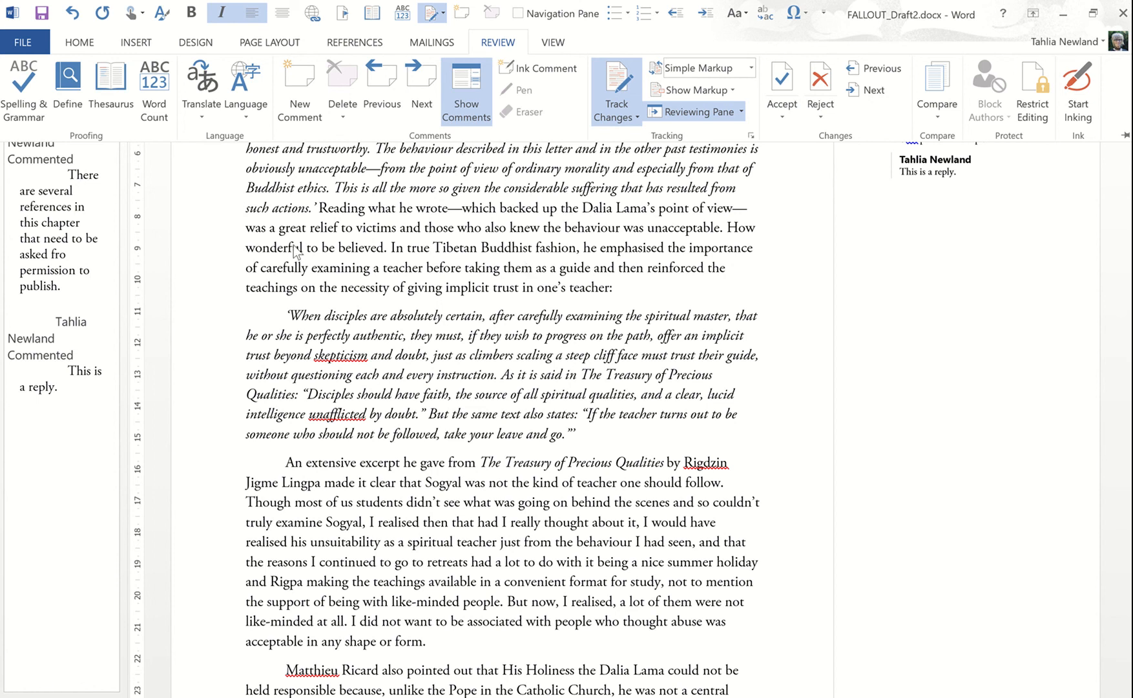
pyautogui.hotkey('ctrl', 'F1')
pyautogui.click(352, 251)
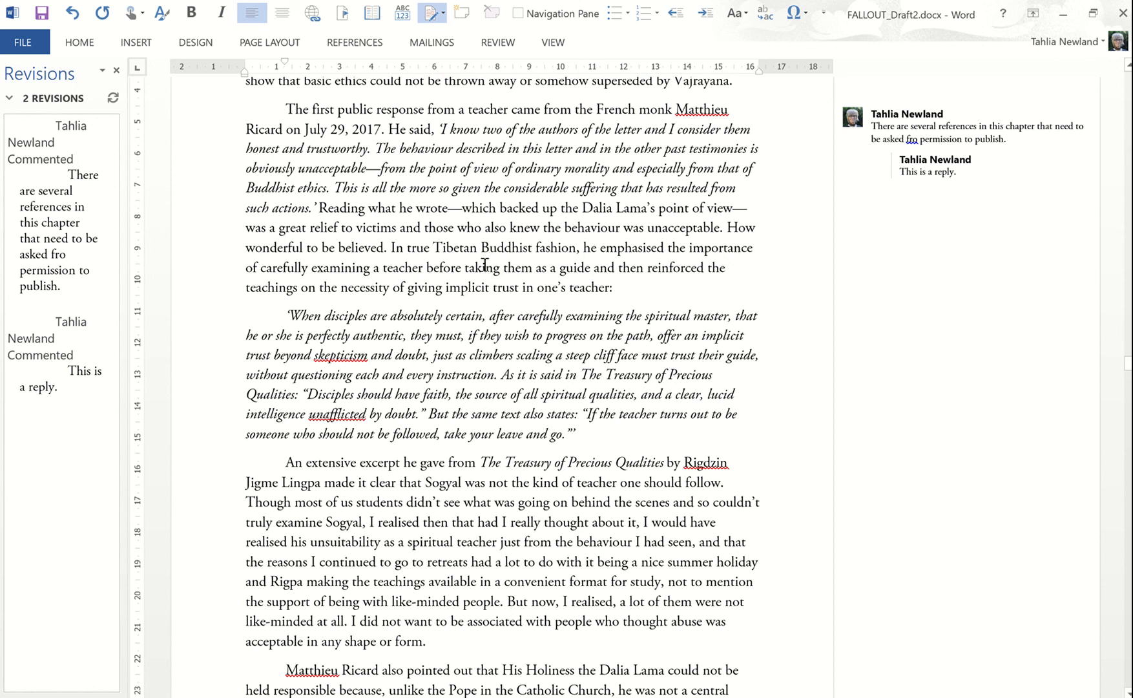
pyautogui.scroll(3, 475, 354)
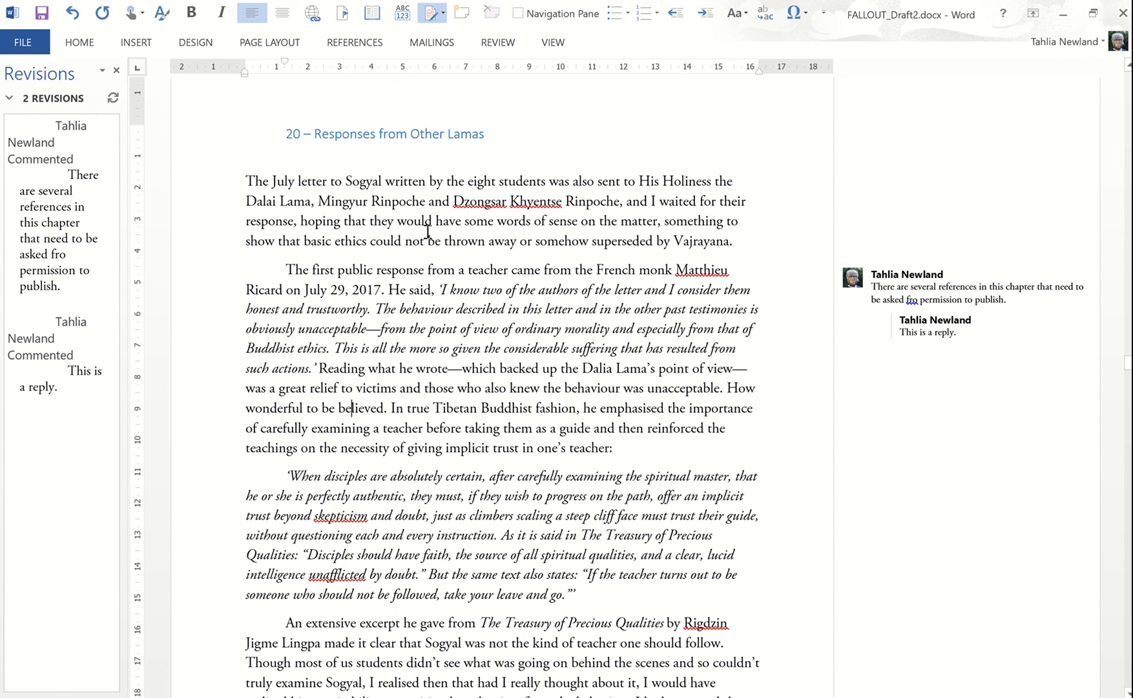
pyautogui.click(444, 308)
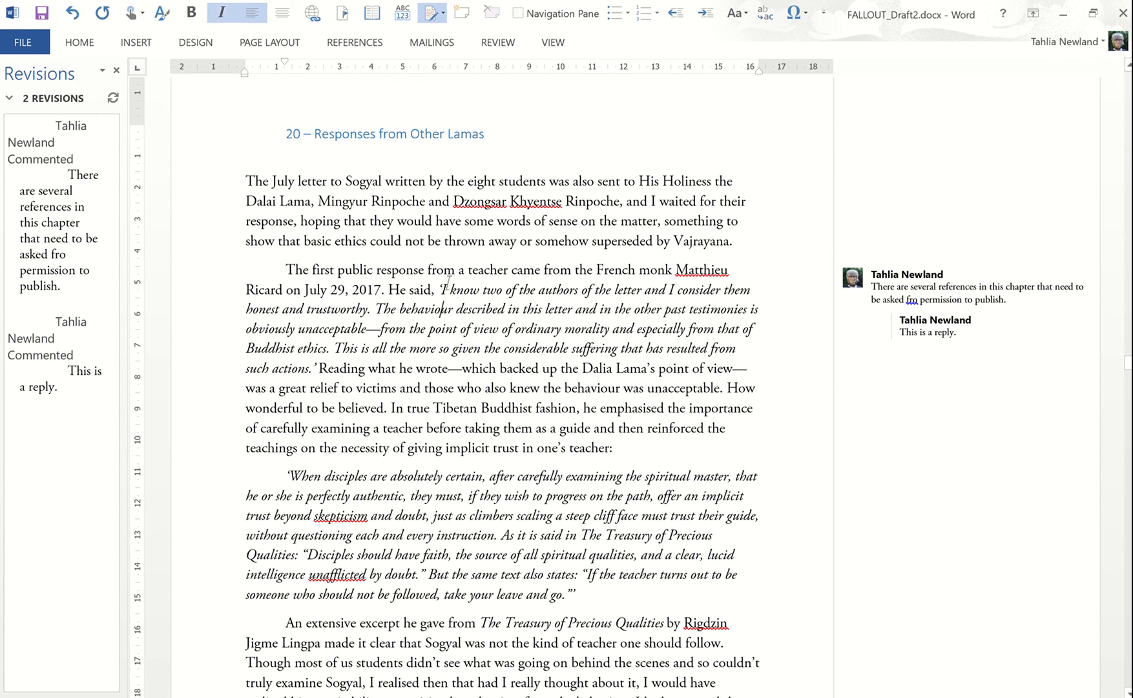
pyautogui.scroll(-2, 452, 256)
pyautogui.scroll(-3, 451, 255)
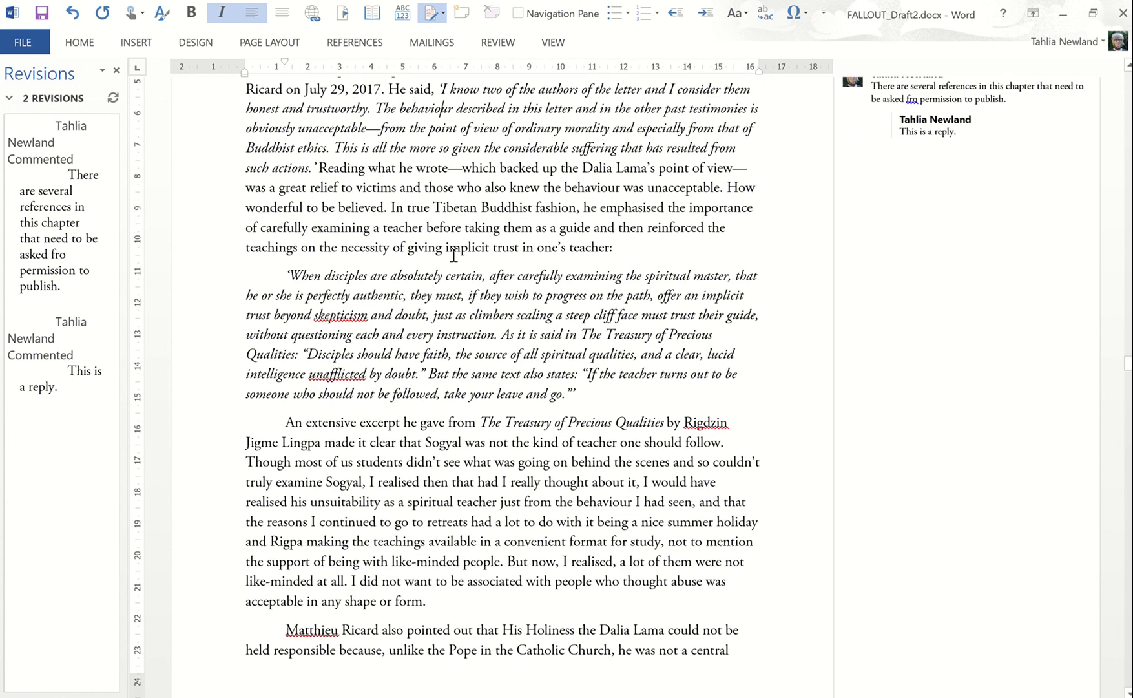
# Insert two blank paragraphs above the chapter heading "20 – Responses from Other Lamas".
pyautogui.scroll(2, 426, 390)
pyautogui.scroll(10, 443, 350)
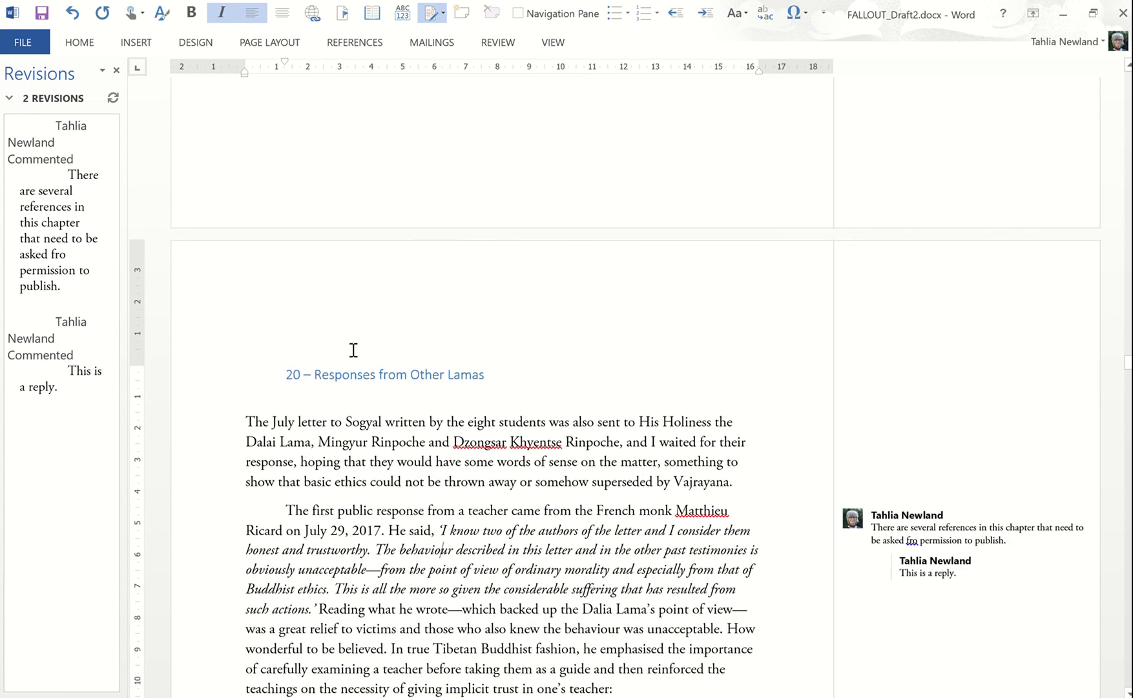
pyautogui.click(342, 352)
pyautogui.press('Return')
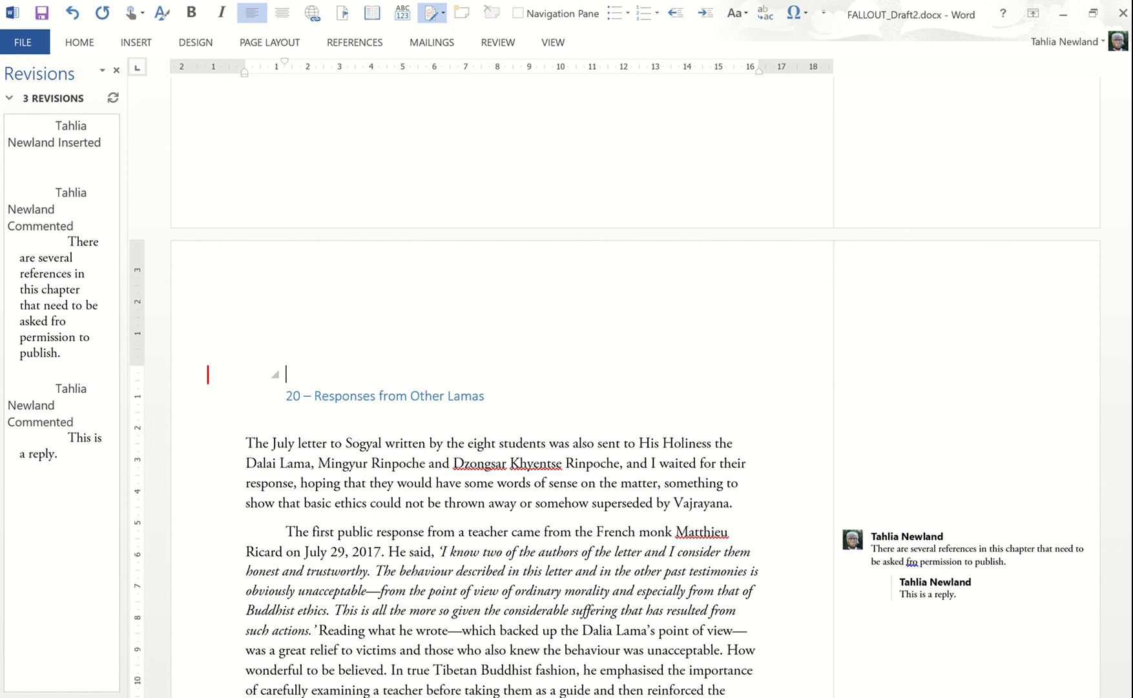
pyautogui.press('Return')
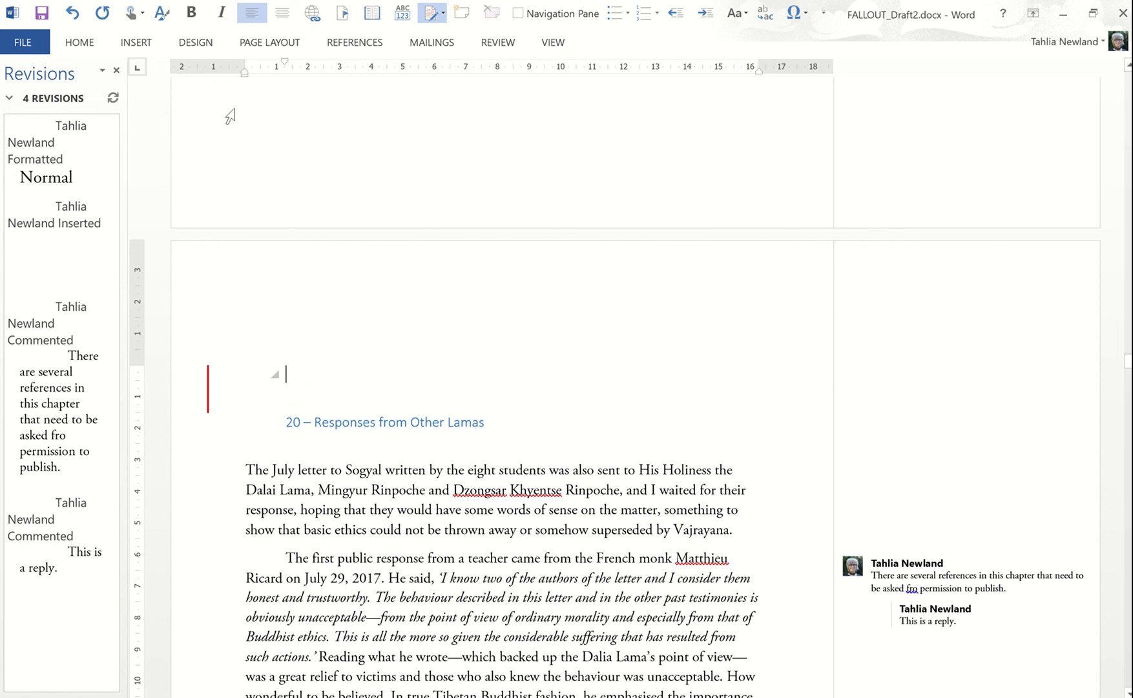
# Apply the Heading 1 style to the first blank paragraph above the chapter 20 heading.
pyautogui.rightClick(293, 373)
pyautogui.click(483, 346)
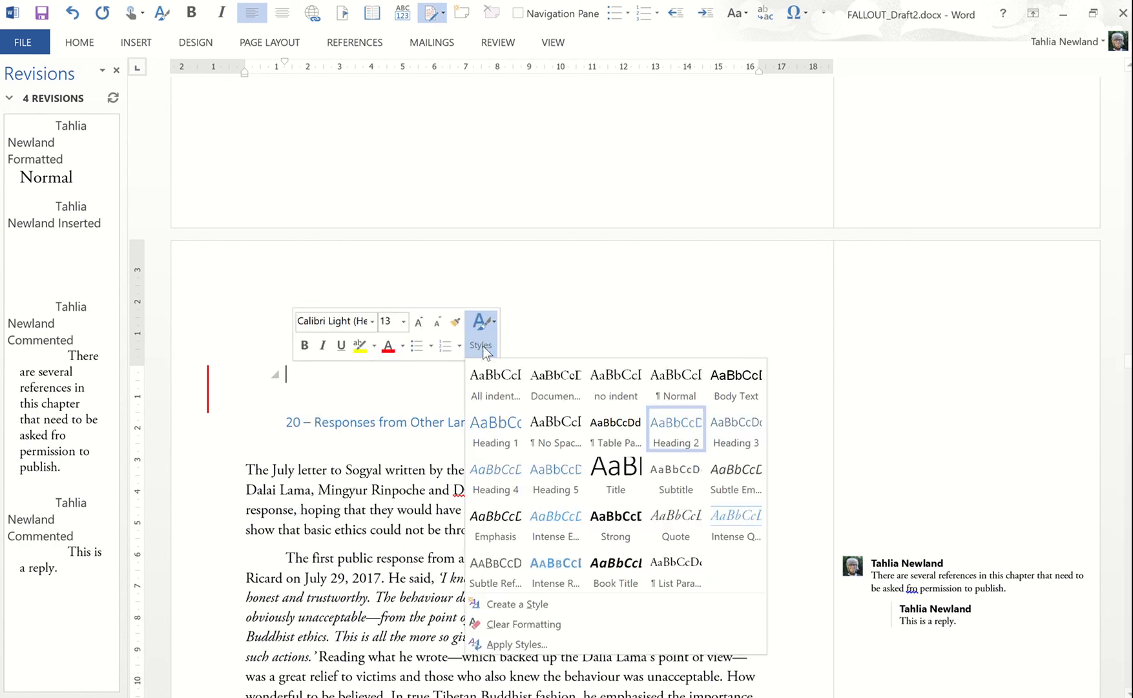
pyautogui.click(494, 428)
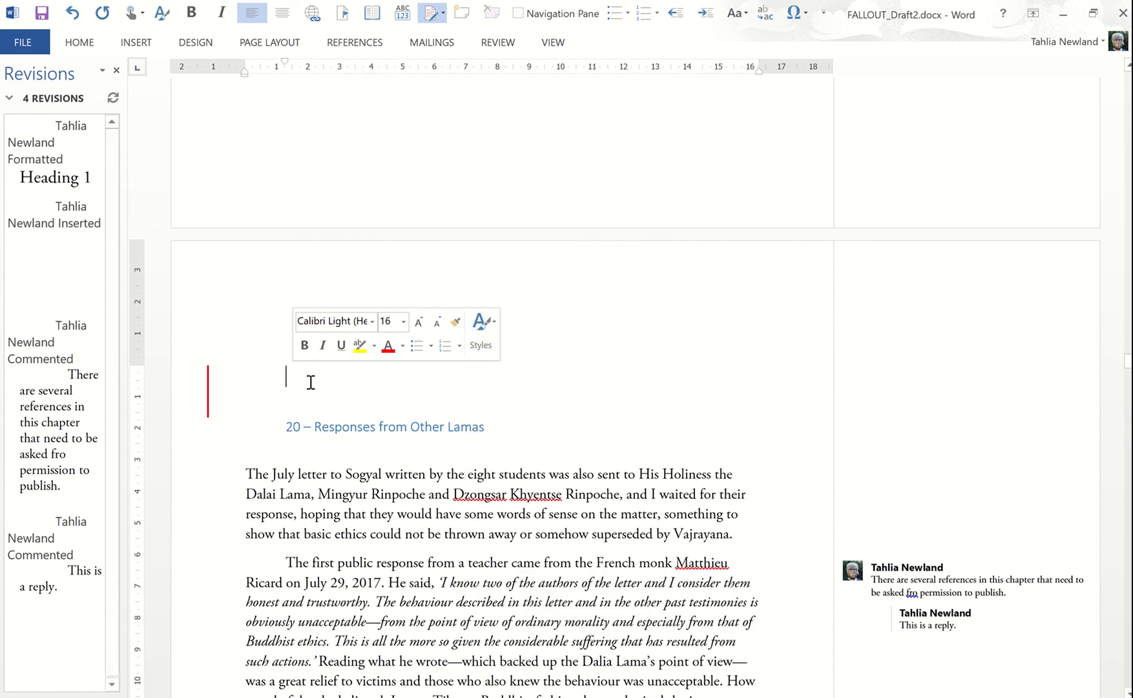
# Enter the heading text "This is the end of the video on how to use track changes." and start a new line below it.
pyautogui.write('This')
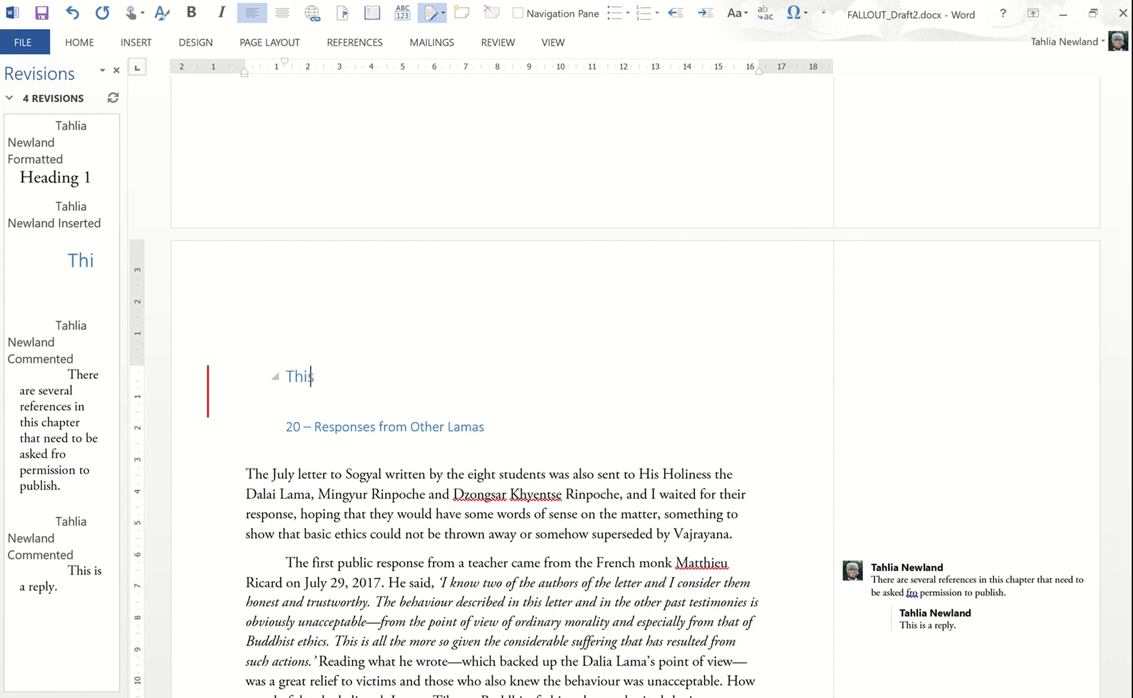
pyautogui.write(' is the end of the bide')
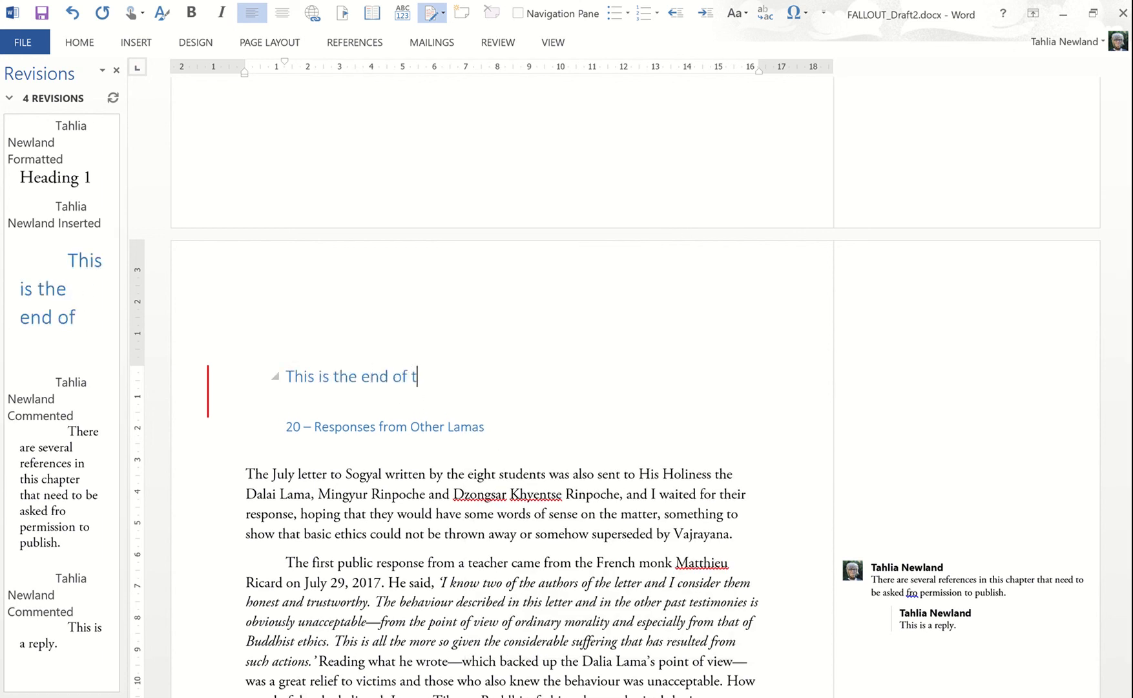
pyautogui.press('BackSpace')
pyautogui.press('BackSpace')
pyautogui.press('BackSpace')
pyautogui.press('BackSpace')
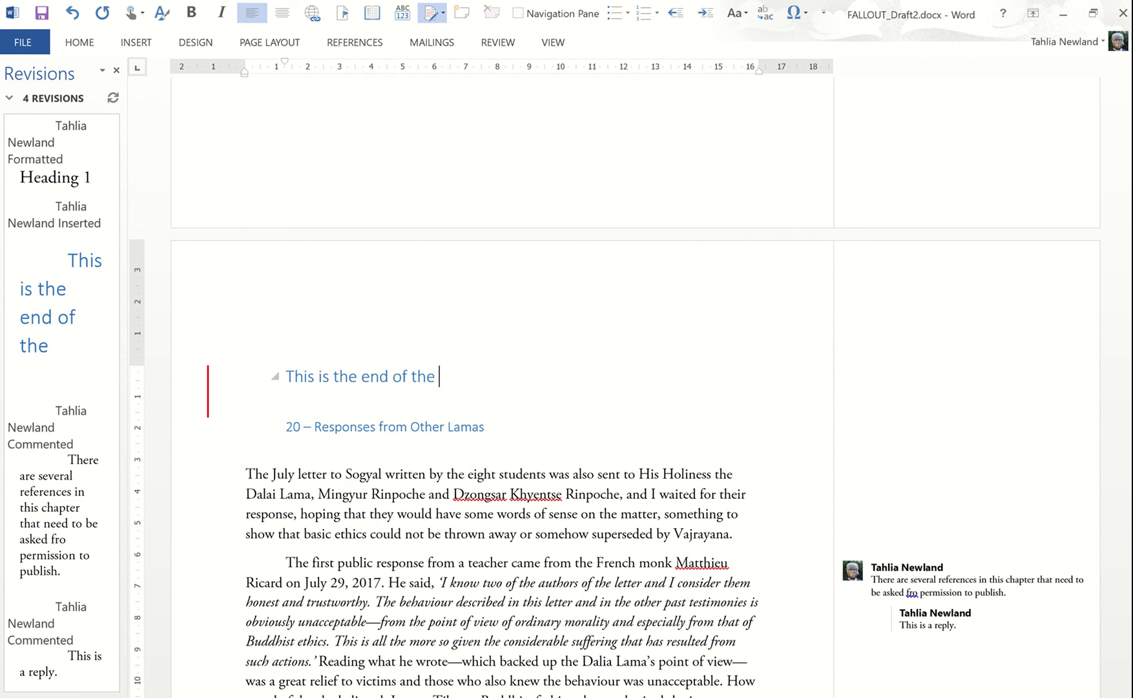
pyautogui.write('video on how')
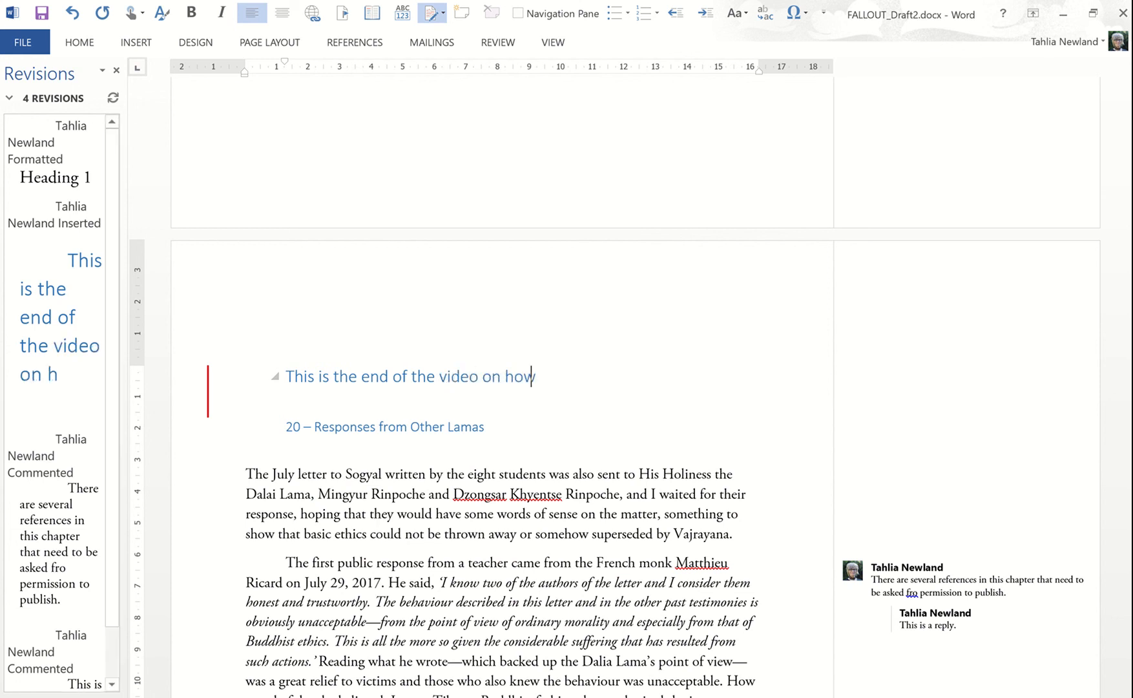
pyautogui.write(' to use tra')
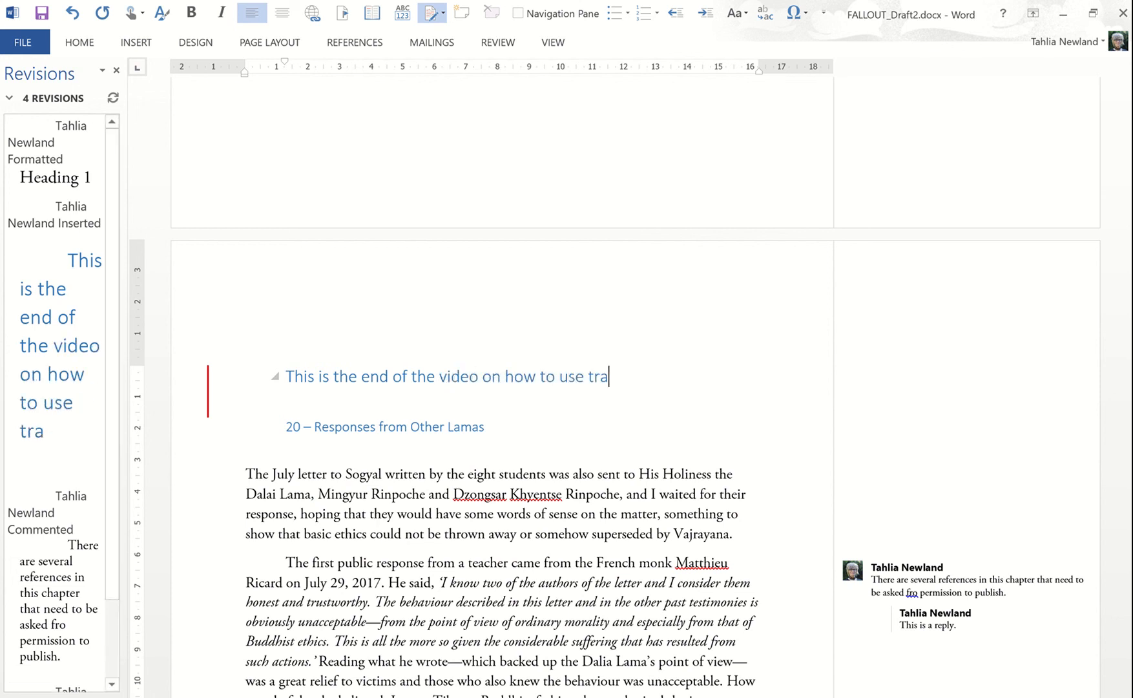
pyautogui.write('ck changes.')
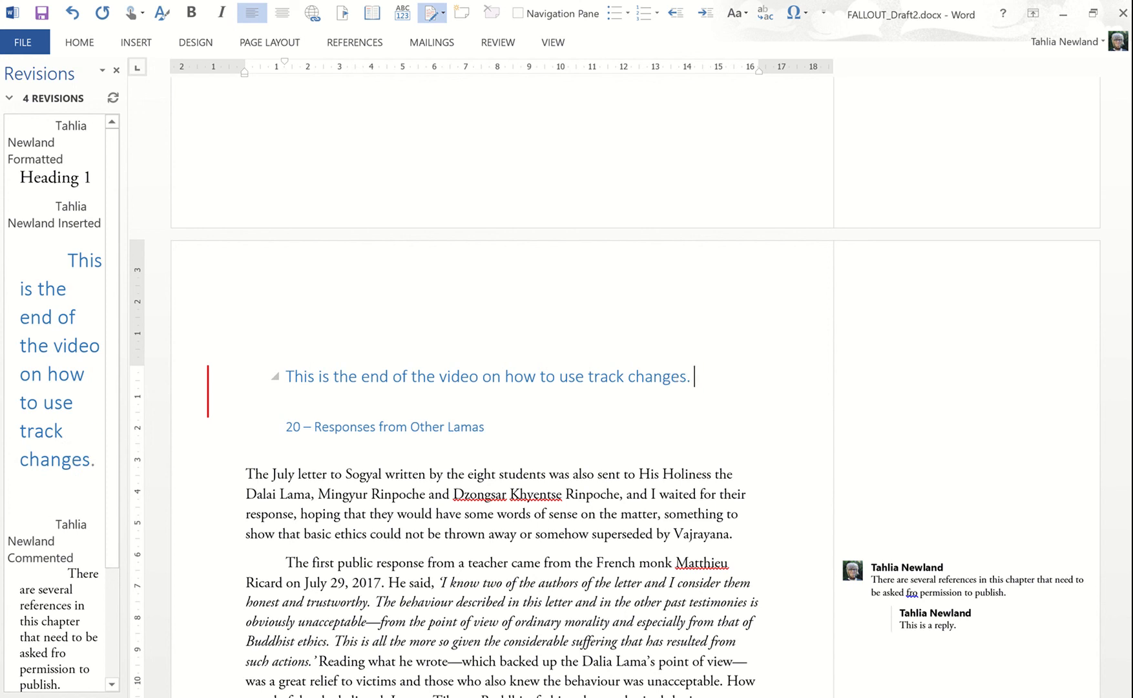
pyautogui.press('Return')
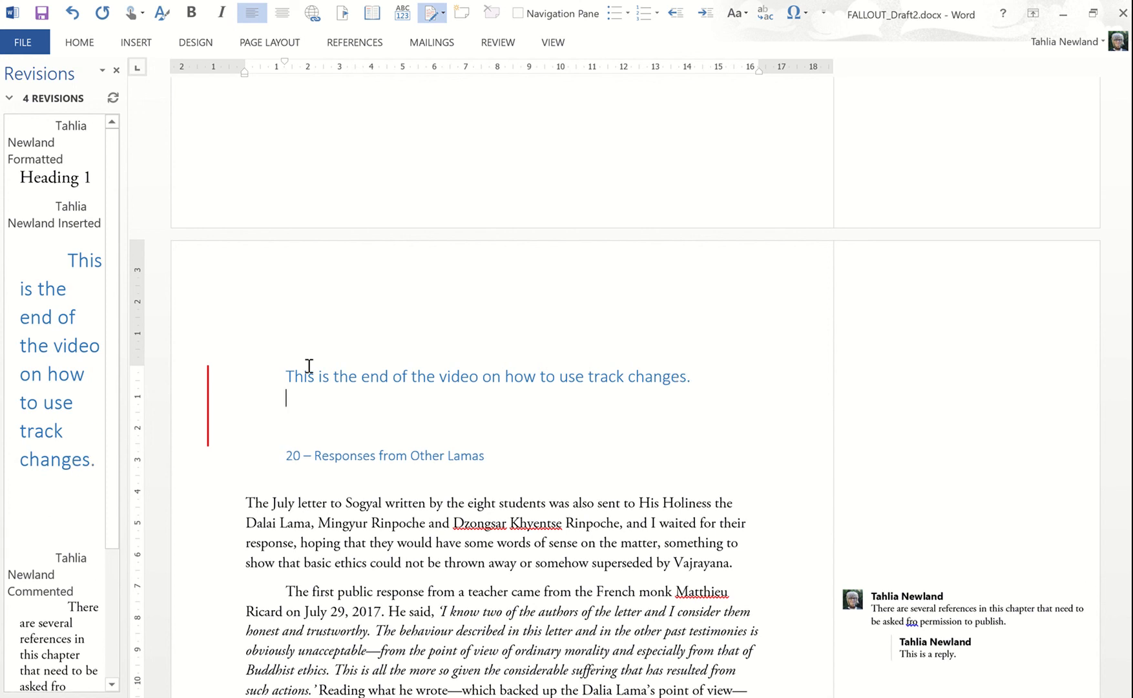